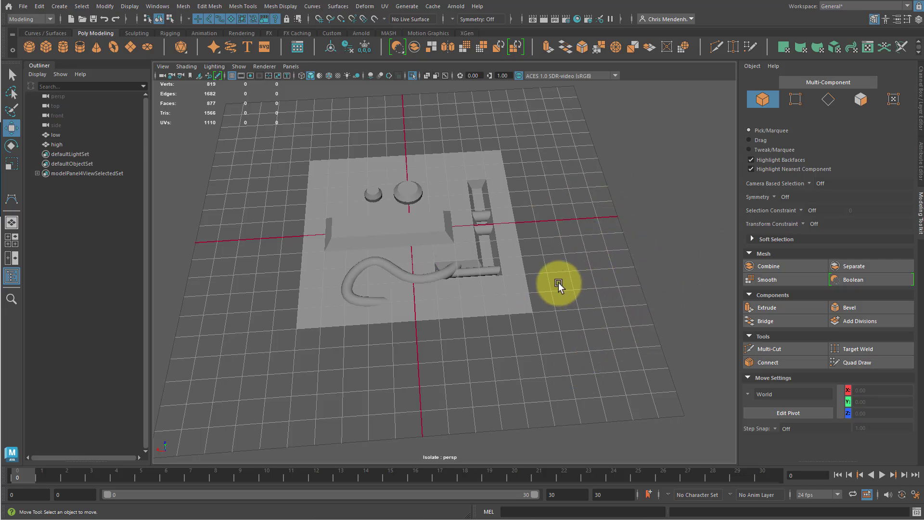
# - Examine the high and low meshes by selecting each in turn and viewing the detailed panel from above
pyautogui.click(469, 303)
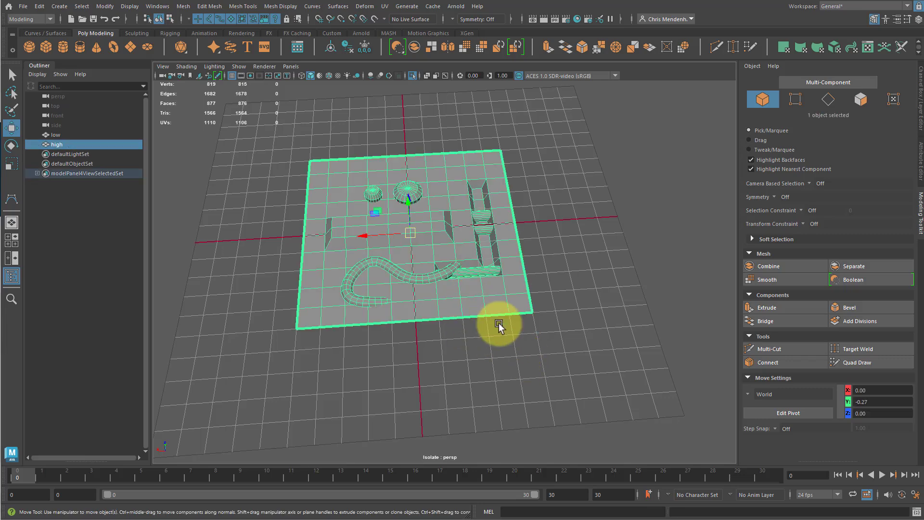
pyautogui.click(547, 339)
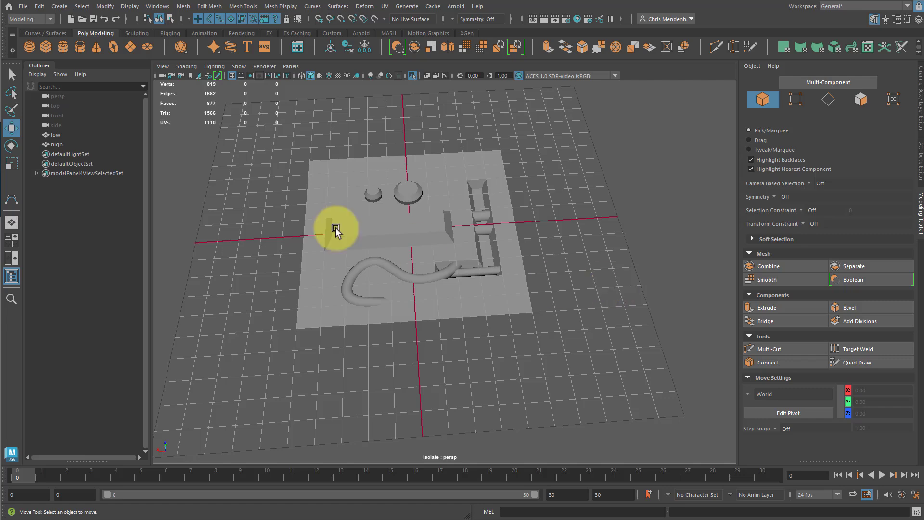
pyautogui.click(56, 143)
pyautogui.click(56, 134)
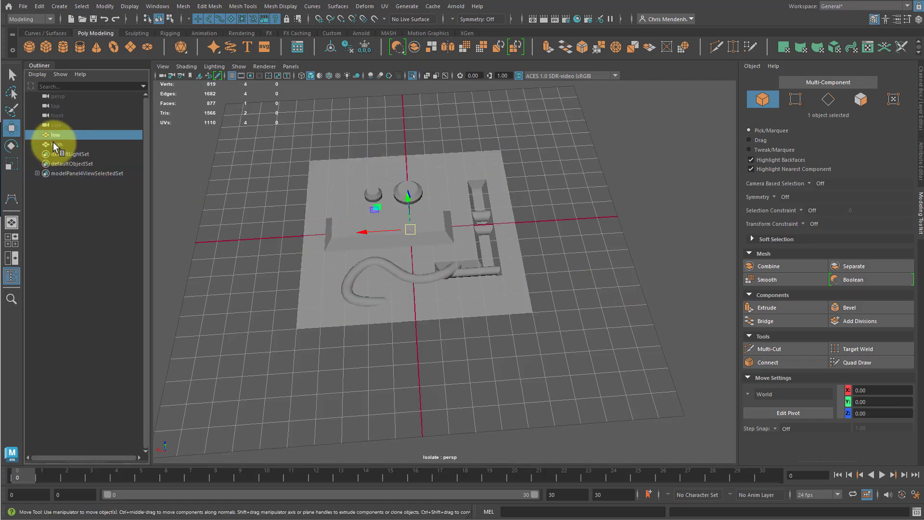
pyautogui.click(56, 145)
pyautogui.click(326, 342)
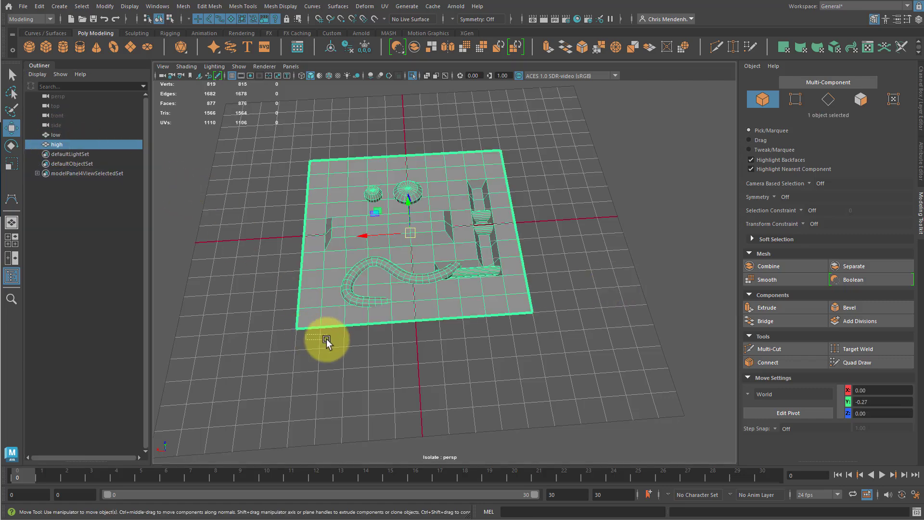
pyautogui.click(314, 304)
pyautogui.keyDown('alt'); pyautogui.moveTo(255, 366); pyautogui.dragTo(358, 381); pyautogui.keyUp('alt')
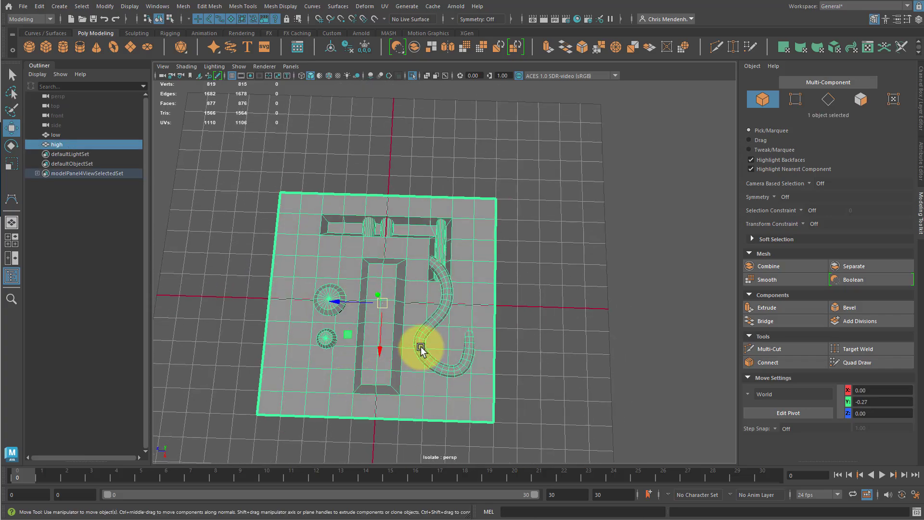
pyautogui.keyDown('alt'); pyautogui.moveTo(484, 353); pyautogui.dragTo(487, 310, button='middle'); pyautogui.keyUp('alt')
pyautogui.scroll(4, 447, 271)
pyautogui.click(603, 233)
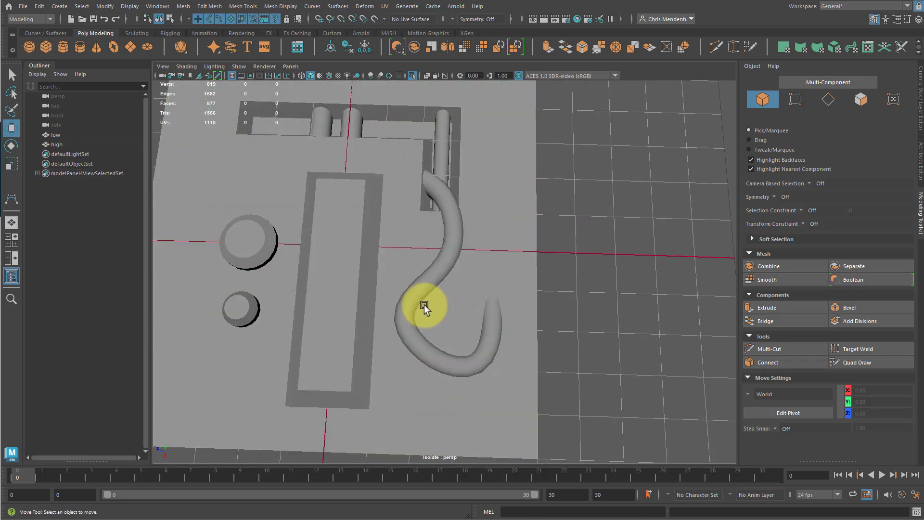
pyautogui.scroll(-5, 455, 304)
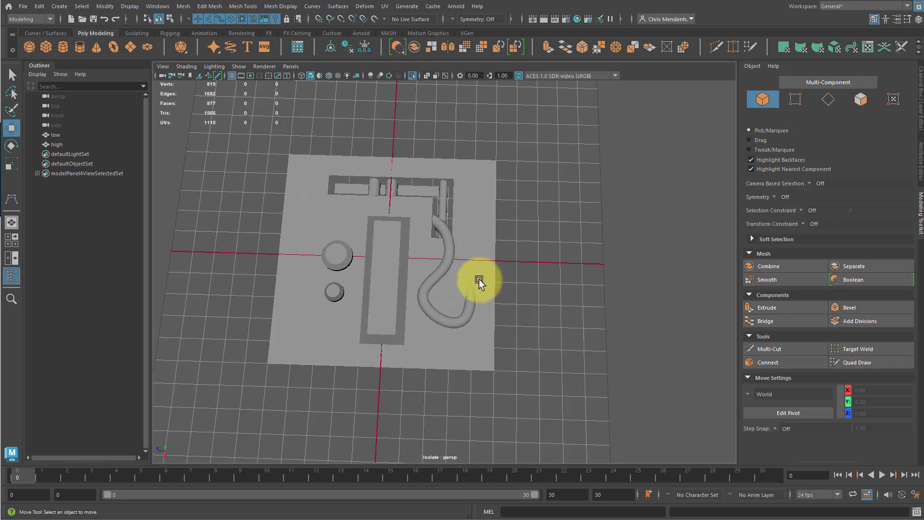
pyautogui.click(391, 274)
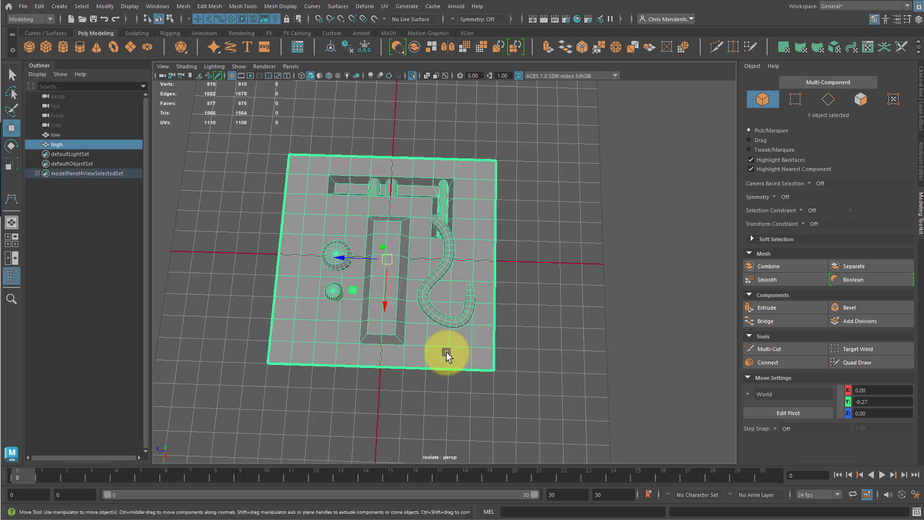
# - Isolate the low mesh to inspect the flat plane, and bring the other mesh back into view
pyautogui.click(56, 135)
pyautogui.hotkey('ctrl', '1')
pyautogui.hotkey('ctrl', '1')
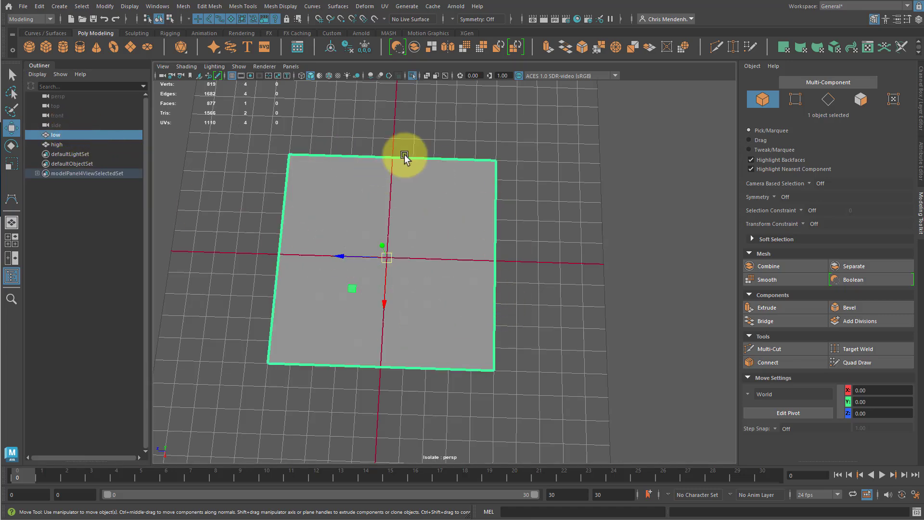
pyautogui.keyDown('alt'); pyautogui.moveTo(553, 291); pyautogui.dragTo(489, 283); pyautogui.keyUp('alt')
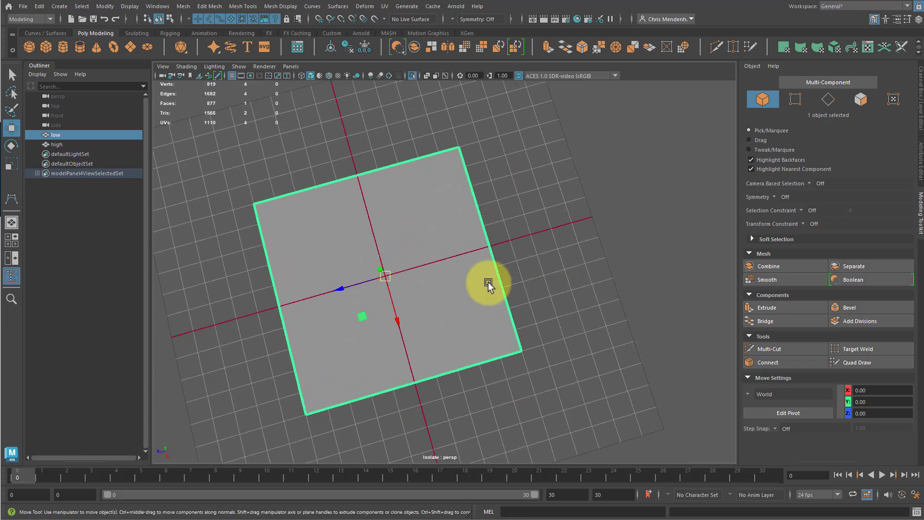
pyautogui.hotkey('ctrl', '1')
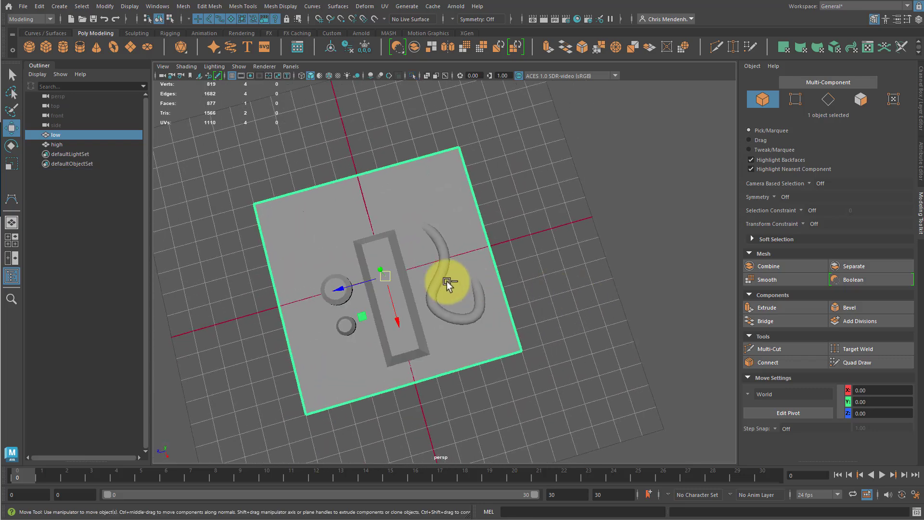
# - Isolate the high mesh so only the detailed panel is shown
pyautogui.click(57, 144)
pyautogui.keyDown('alt'); pyautogui.moveTo(392, 241); pyautogui.dragTo(409, 239); pyautogui.keyUp('alt')
pyautogui.hotkey('ctrl', '1')
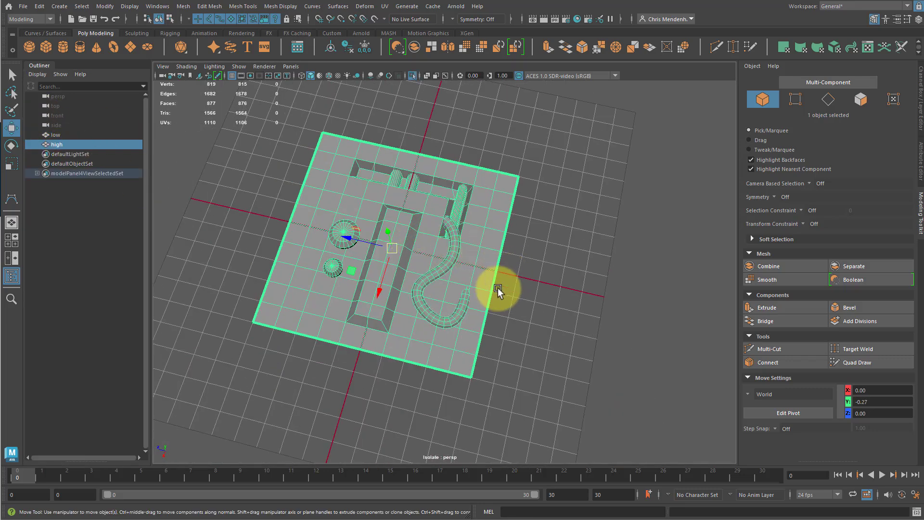
# - Examine the high mesh's curved hose, straight pipes, domes, raised block and recessed channel from several angles
pyautogui.moveTo(498, 289)
pyautogui.keyDown('alt'); pyautogui.mouseDown()
pyautogui.moveTo(491, 301)
pyautogui.moveTo(410, 247)
pyautogui.moveTo(474, 305)
pyautogui.moveTo(491, 305)
pyautogui.mouseUp(); pyautogui.keyUp('alt')
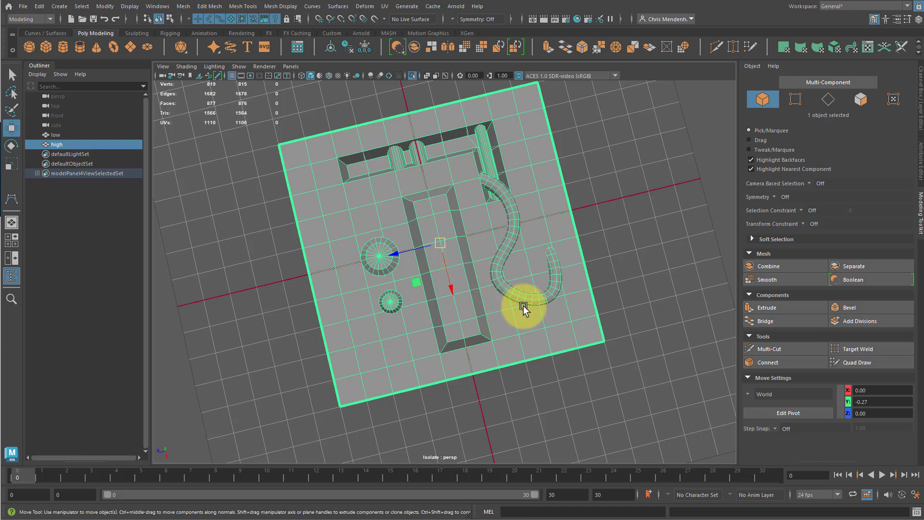
pyautogui.keyDown('alt'); pyautogui.moveTo(523, 307); pyautogui.dragTo(466, 275); pyautogui.keyUp('alt')
pyautogui.keyDown('alt'); pyautogui.moveTo(476, 278); pyautogui.dragTo(411, 252, button='middle'); pyautogui.keyUp('alt')
pyautogui.keyDown('alt'); pyautogui.moveTo(411, 252); pyautogui.dragTo(523, 272, button='right'); pyautogui.keyUp('alt')
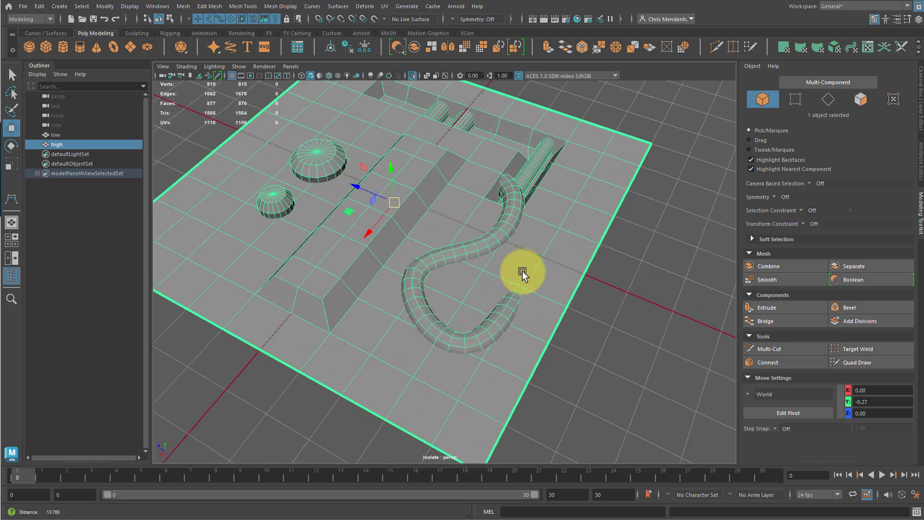
pyautogui.keyDown('alt'); pyautogui.moveTo(522, 272); pyautogui.dragTo(468, 281); pyautogui.keyUp('alt')
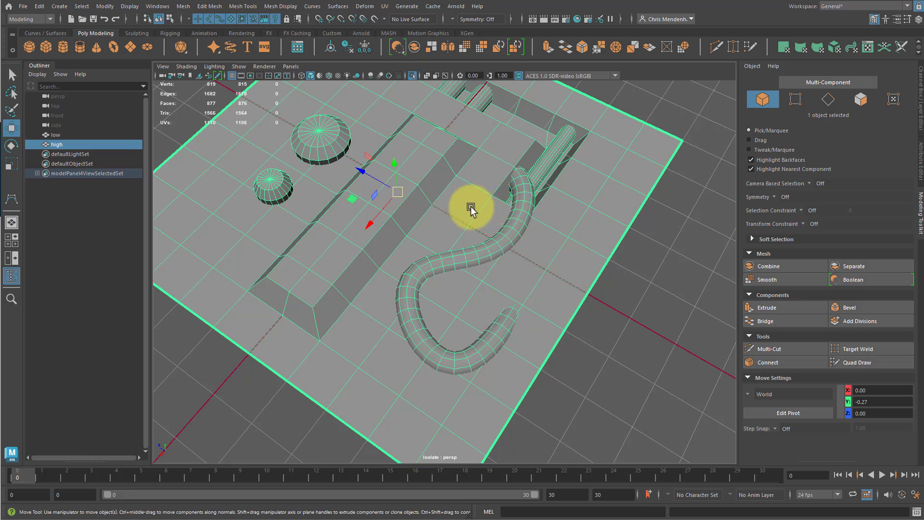
pyautogui.keyDown('alt'); pyautogui.moveTo(528, 244); pyautogui.dragTo(462, 205, button='right'); pyautogui.keyUp('alt')
pyautogui.scroll(5, 463, 205)
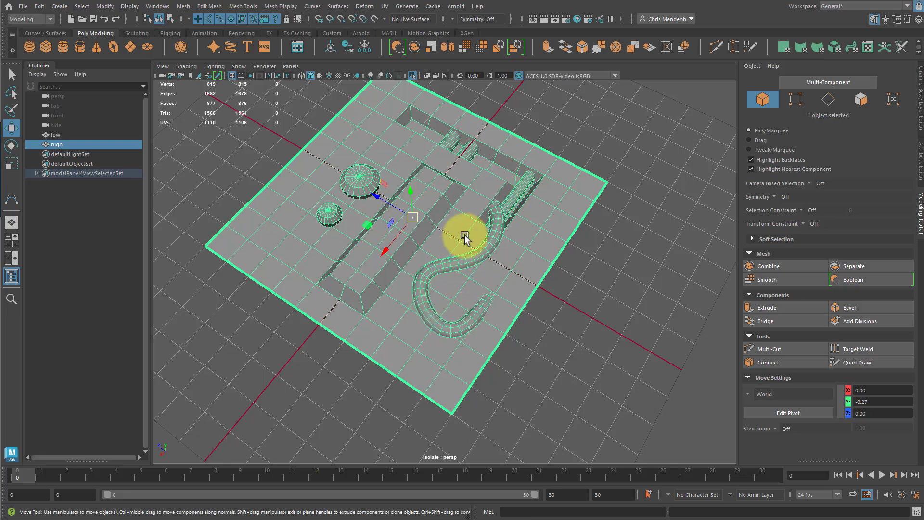
pyautogui.keyDown('alt'); pyautogui.moveTo(487, 200); pyautogui.dragTo(413, 158, button='right'); pyautogui.keyUp('alt')
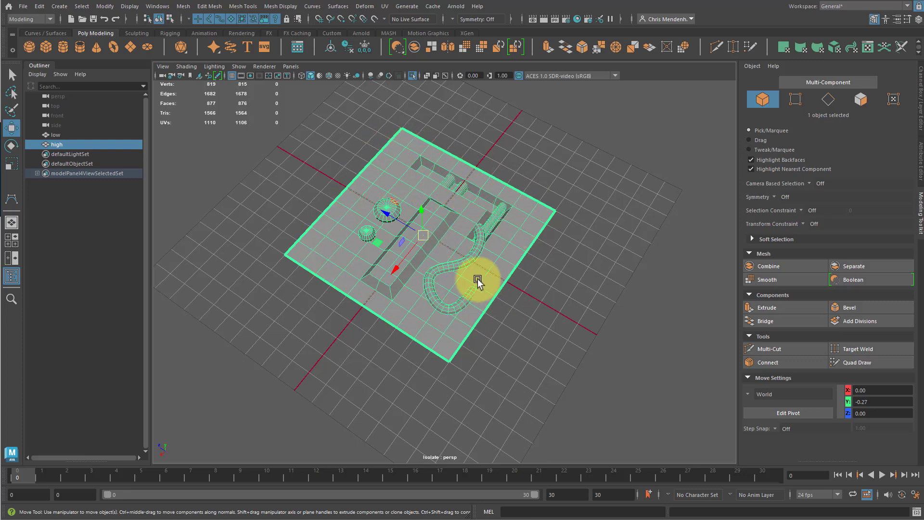
pyautogui.scroll(3, 480, 235)
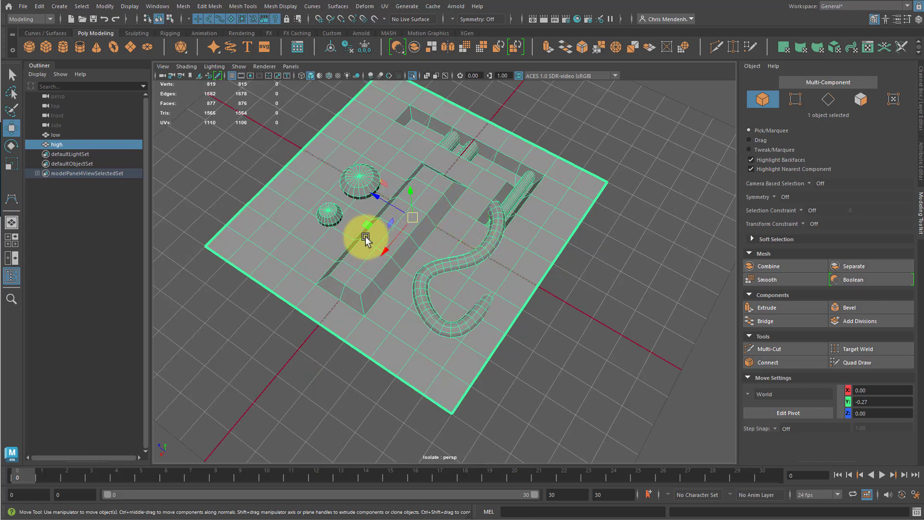
# - Select all connected base panel faces of the high mesh, including the raised block and channel, by growing the selection from a corner face
pyautogui.moveTo(302, 185); pyautogui.dragTo(249, 258, button='right')
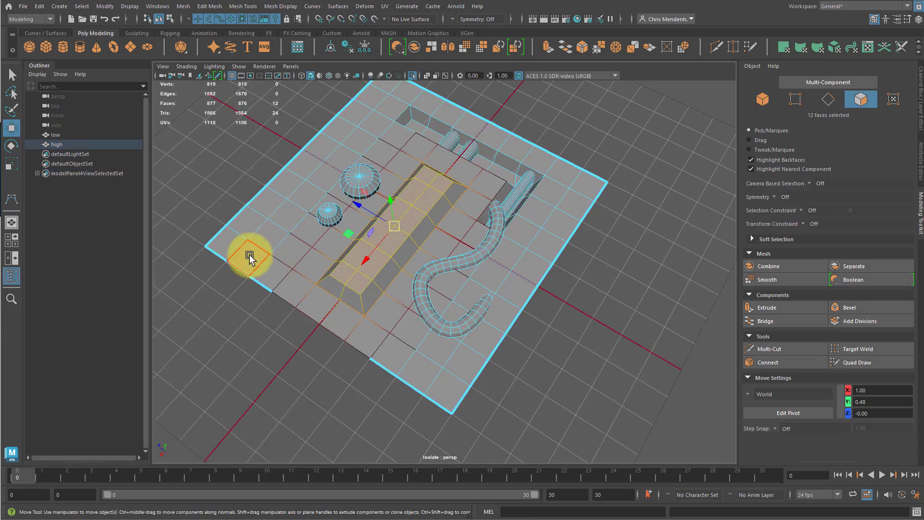
pyautogui.click(227, 246)
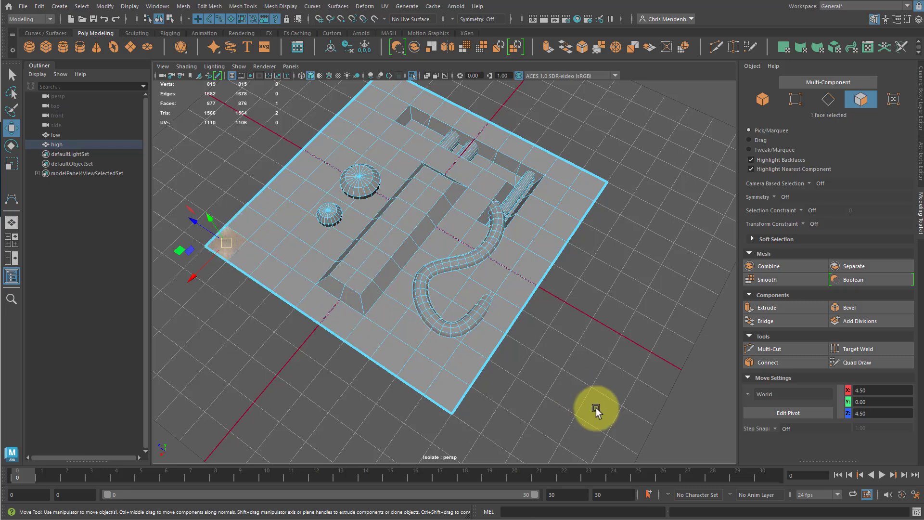
pyautogui.hotkey('shift', '.')
pyautogui.hotkey('shift', '.')
pyautogui.hotkey('shift', '.')
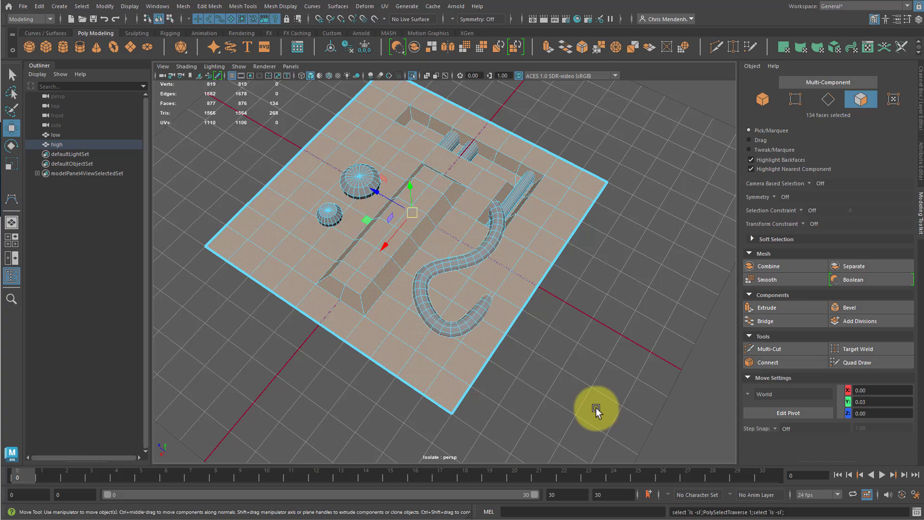
pyautogui.moveTo(604, 319)
pyautogui.keyDown('alt'); pyautogui.mouseDown()
pyautogui.moveTo(562, 307)
pyautogui.moveTo(607, 323)
pyautogui.mouseUp(); pyautogui.keyUp('alt')
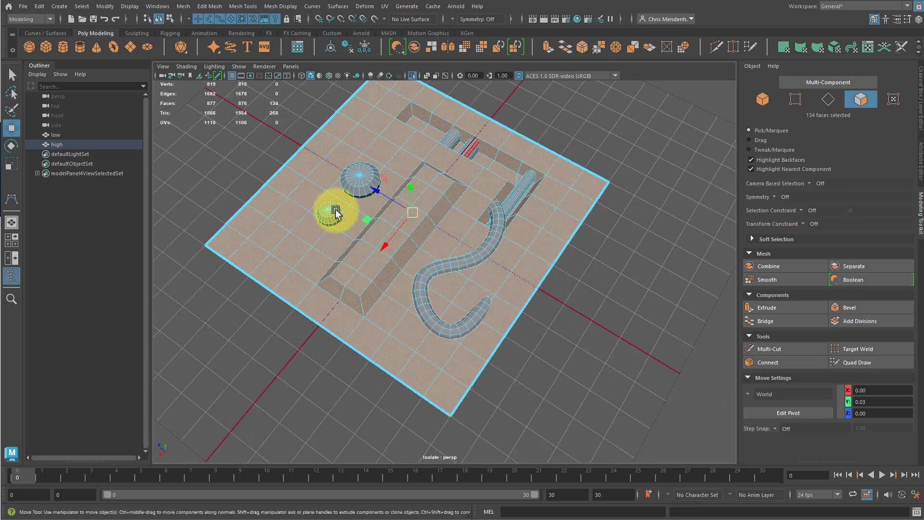
# - Assign a new Lambert material to the selected base panel faces
pyautogui.rightClick(566, 192)
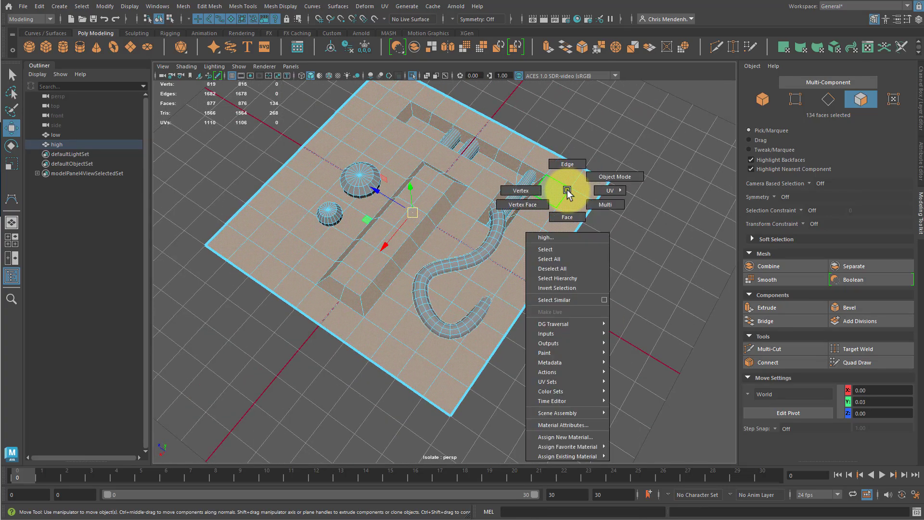
pyautogui.click(578, 436)
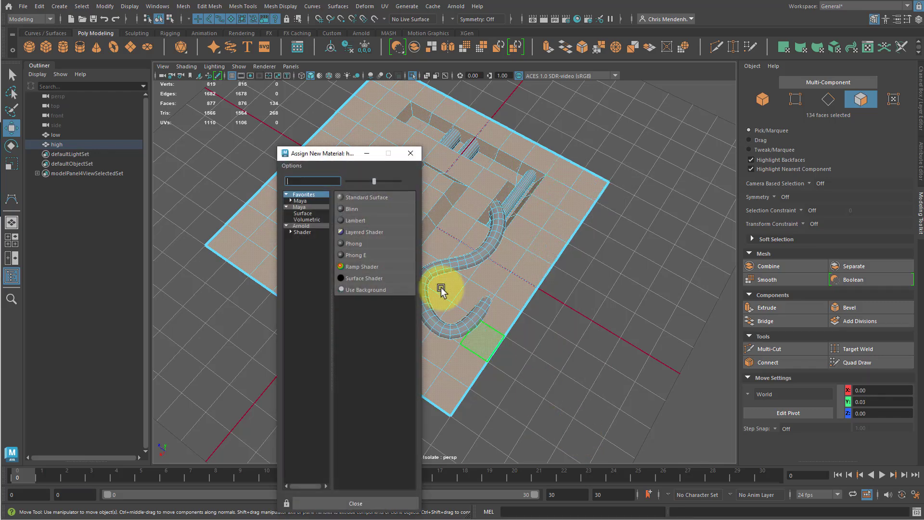
pyautogui.click(359, 220)
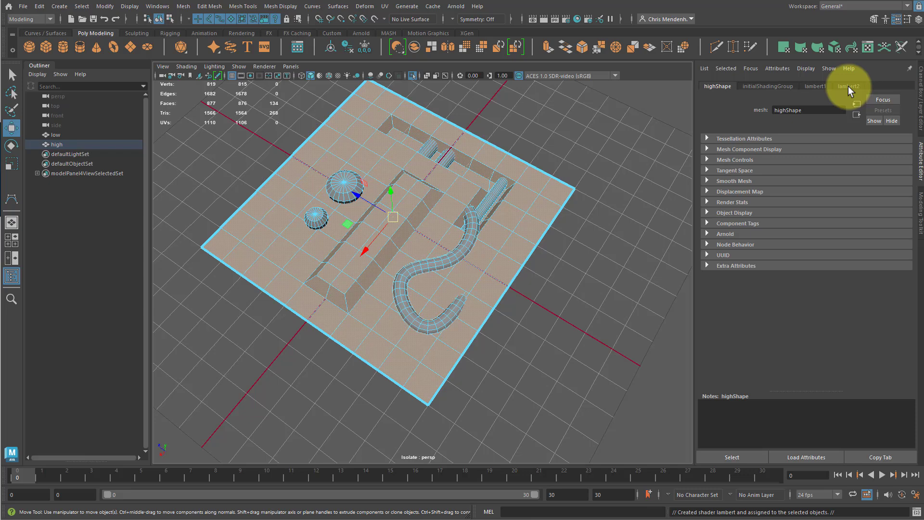
# - Rename the panel's new Lambert material to mat_pMetal, set its color to bright green, and deselect the faces
pyautogui.click(848, 85)
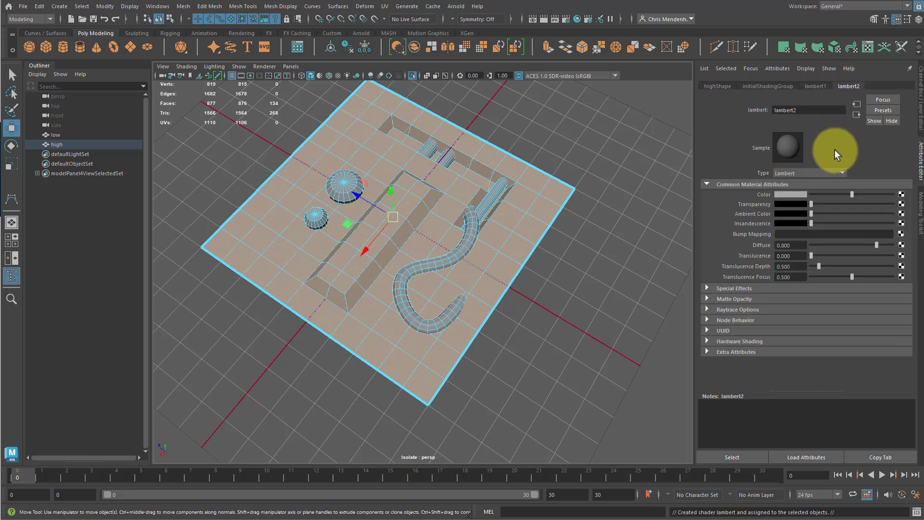
pyautogui.click(795, 195)
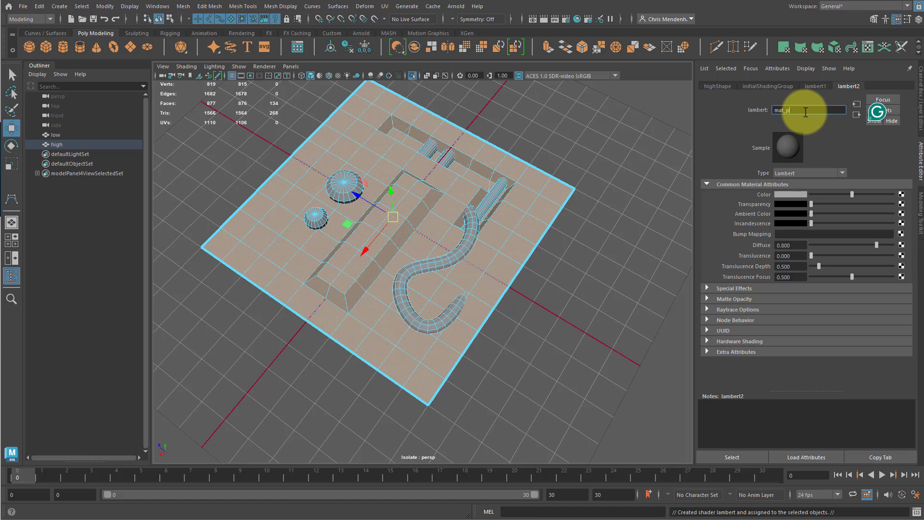
pyautogui.click(791, 195)
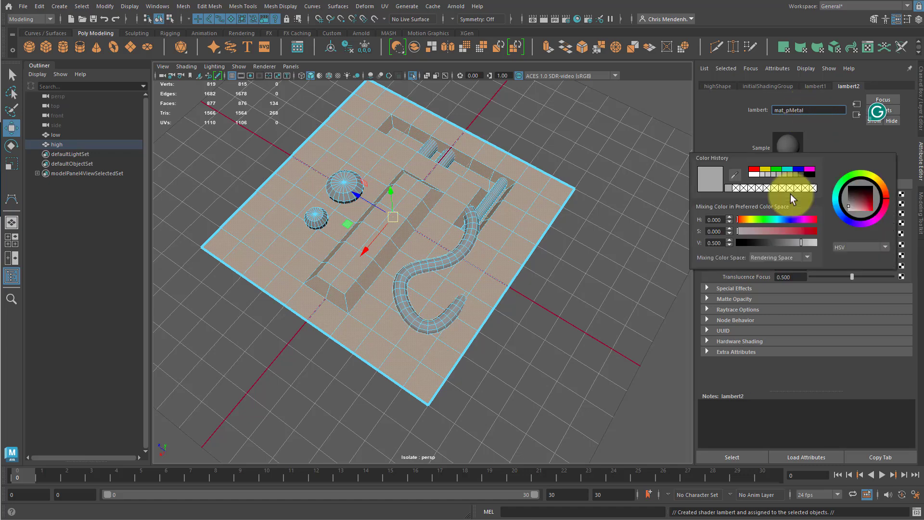
pyautogui.click(866, 200)
pyautogui.click(593, 218)
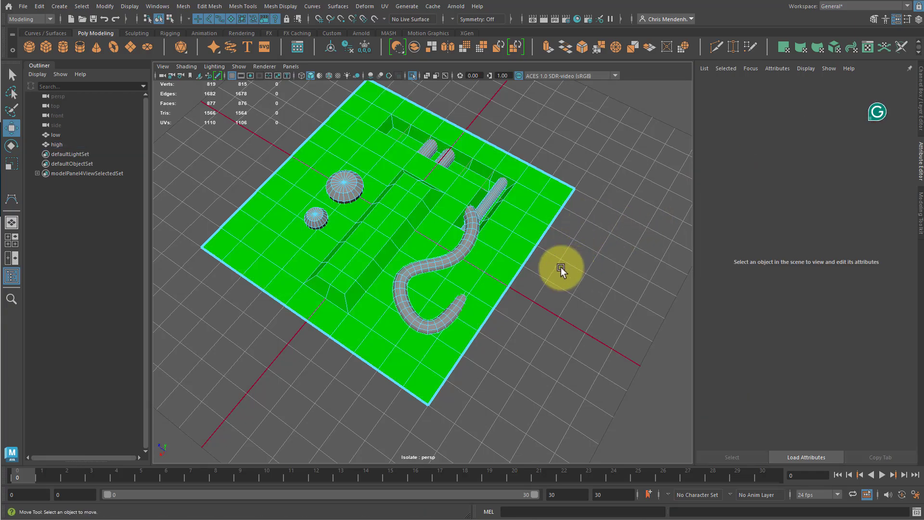
# - Inspect the green panel and the grey hose, pipes and domes that still lack their own material
pyautogui.keyDown('alt'); pyautogui.moveTo(562, 267); pyautogui.dragTo(552, 255); pyautogui.keyUp('alt')
pyautogui.keyDown('alt'); pyautogui.moveTo(450, 253); pyautogui.dragTo(607, 270, button='right'); pyautogui.keyUp('alt')
pyautogui.keyDown('alt'); pyautogui.moveTo(544, 260); pyautogui.dragTo(586, 284); pyautogui.keyUp('alt')
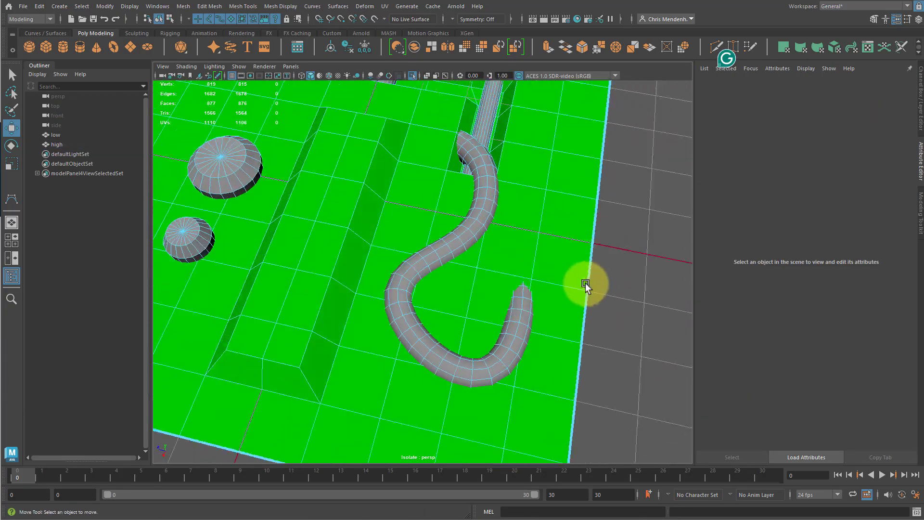
pyautogui.scroll(-5, 607, 274)
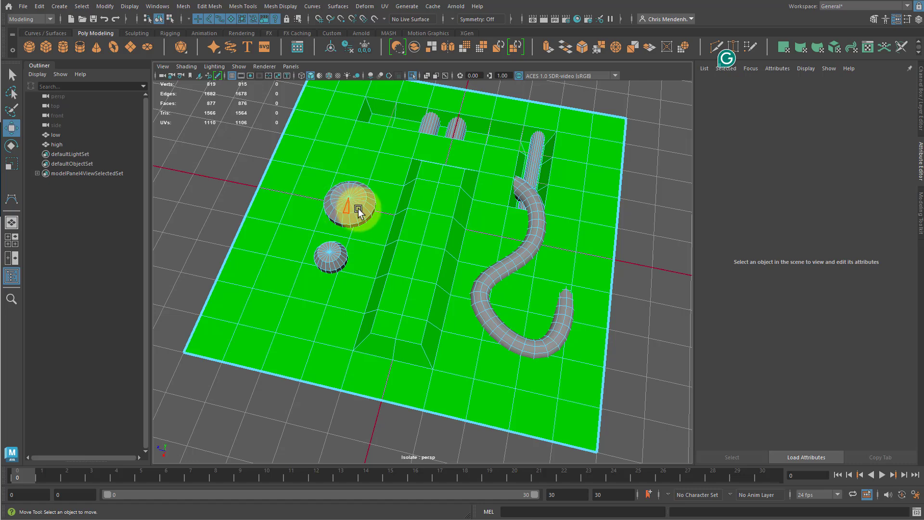
pyautogui.keyDown('alt'); pyautogui.moveTo(361, 132); pyautogui.dragTo(370, 188, button='middle'); pyautogui.keyUp('alt')
pyautogui.keyDown('alt'); pyautogui.moveTo(369, 187); pyautogui.dragTo(410, 196, button='right'); pyautogui.keyUp('alt')
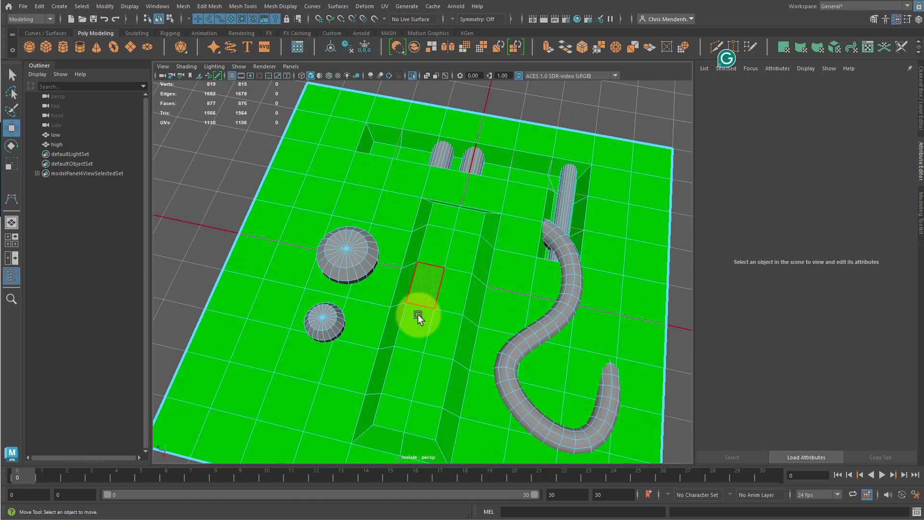
pyautogui.keyDown('alt'); pyautogui.moveTo(424, 416); pyautogui.dragTo(402, 376, button='middle'); pyautogui.keyUp('alt')
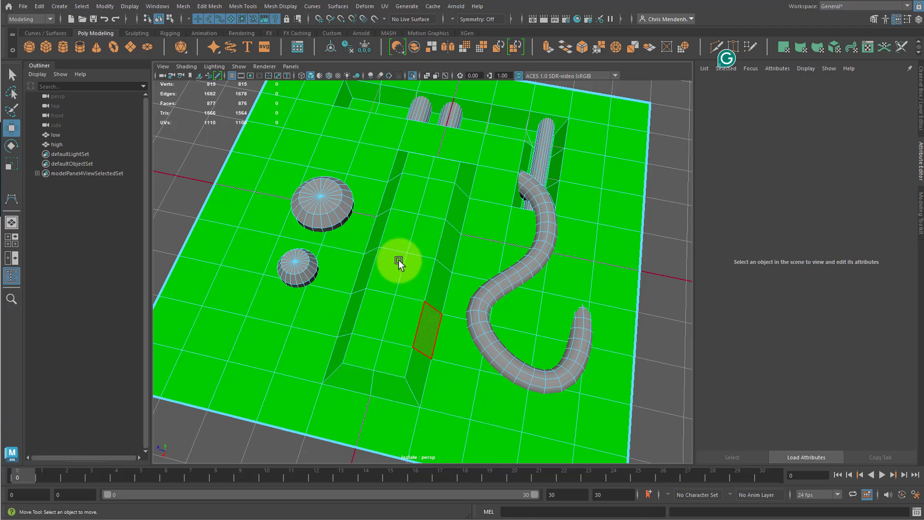
pyautogui.keyDown('alt'); pyautogui.moveTo(399, 263); pyautogui.dragTo(424, 248); pyautogui.keyUp('alt')
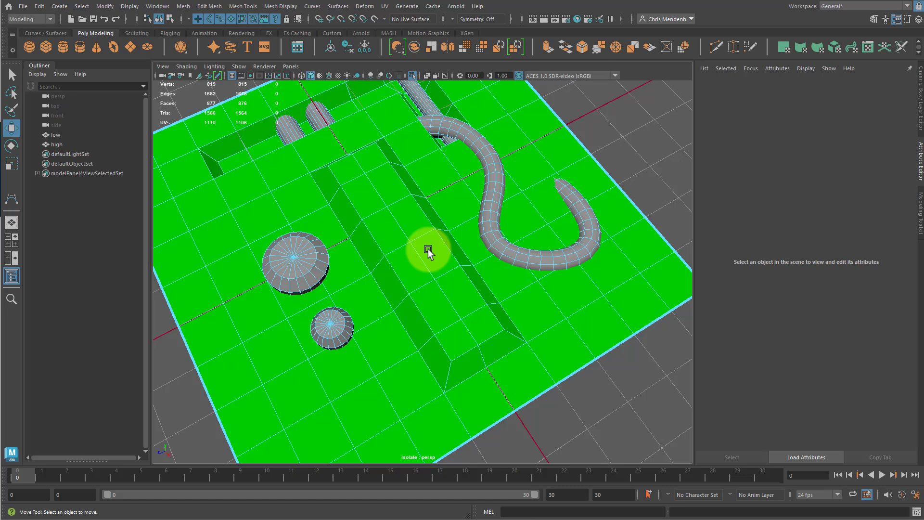
# - Select all faces of the long central block, including its sloped sides, and assign them a new Lambert material
pyautogui.click(351, 174)
pyautogui.keyDown('shift'); pyautogui.doubleClick(458, 336); pyautogui.keyUp('shift')
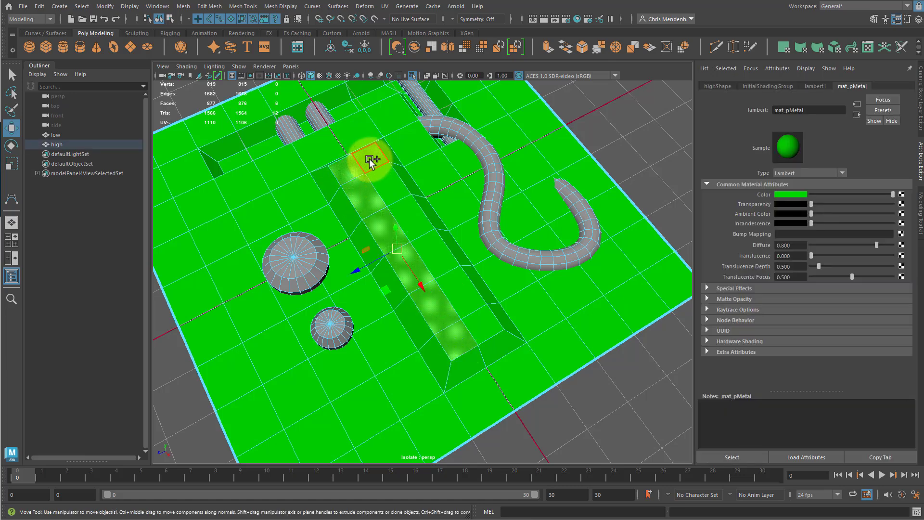
pyautogui.keyDown('shift'); pyautogui.doubleClick(476, 317); pyautogui.keyUp('shift')
pyautogui.hotkey('shift', '.')
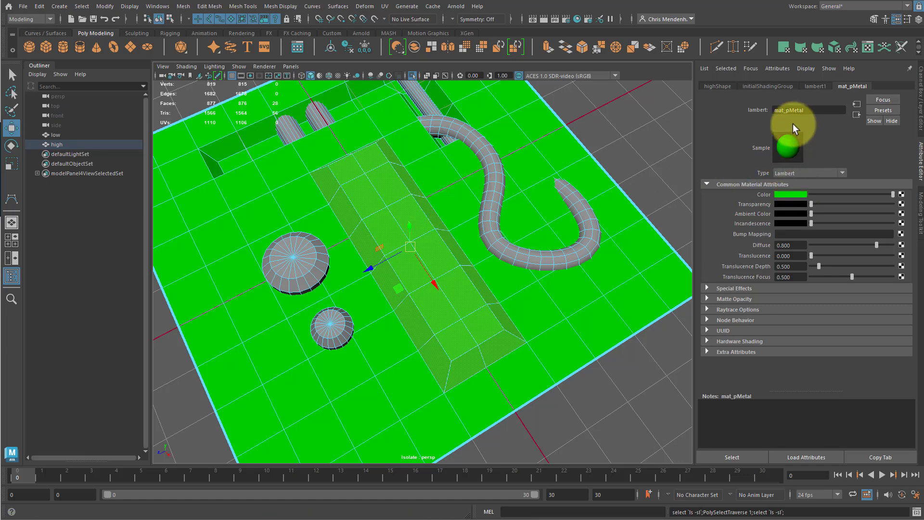
pyautogui.moveTo(389, 204); pyautogui.dragTo(386, 451, button='right')
pyautogui.click(370, 221)
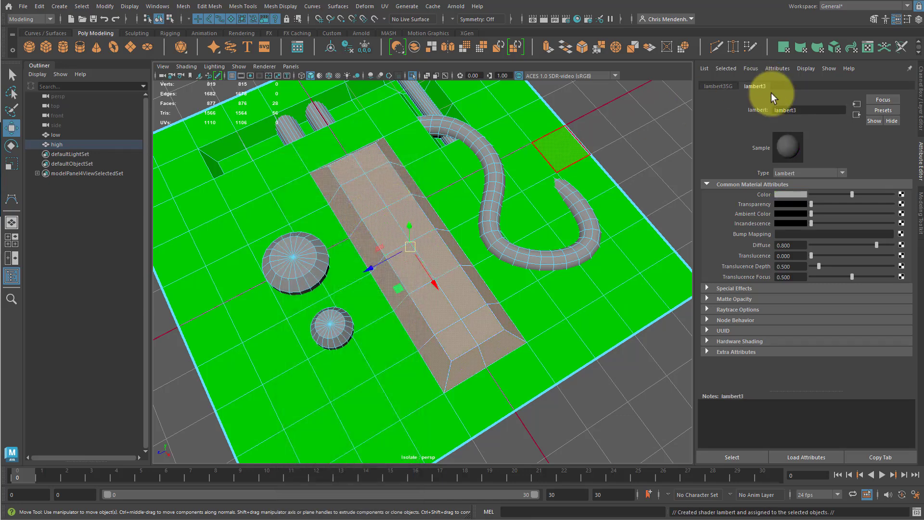
# - Rename the central block's new Lambert material to mat_CF and set its color to yellow
pyautogui.doubleClick(801, 110)
pyautogui.write('mat_CF')
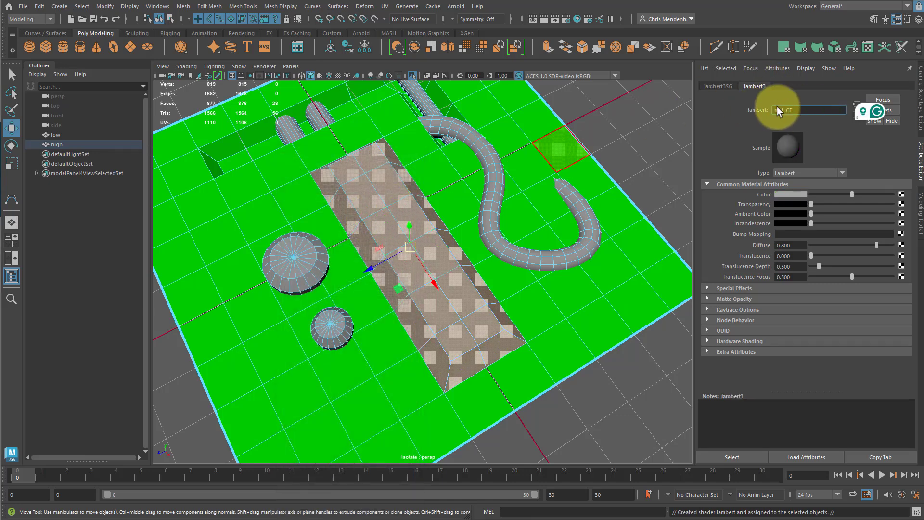
pyautogui.press('Return')
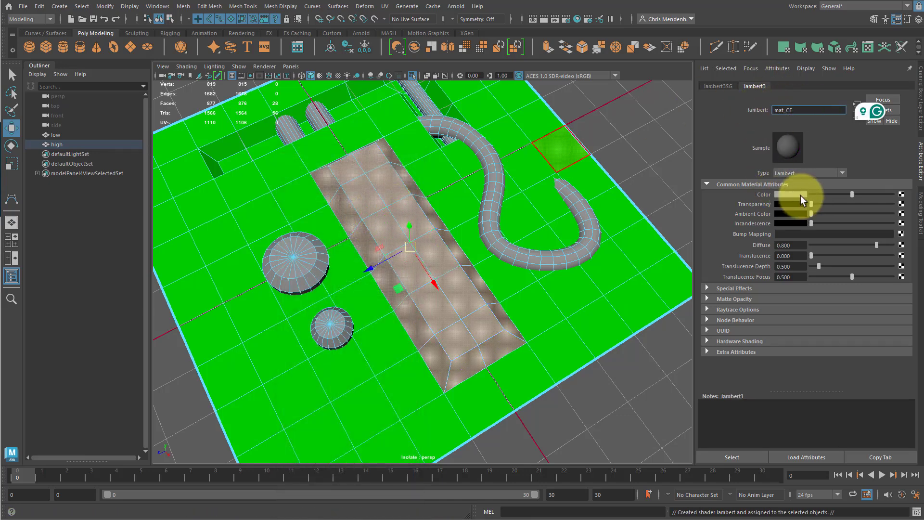
pyautogui.click(800, 195)
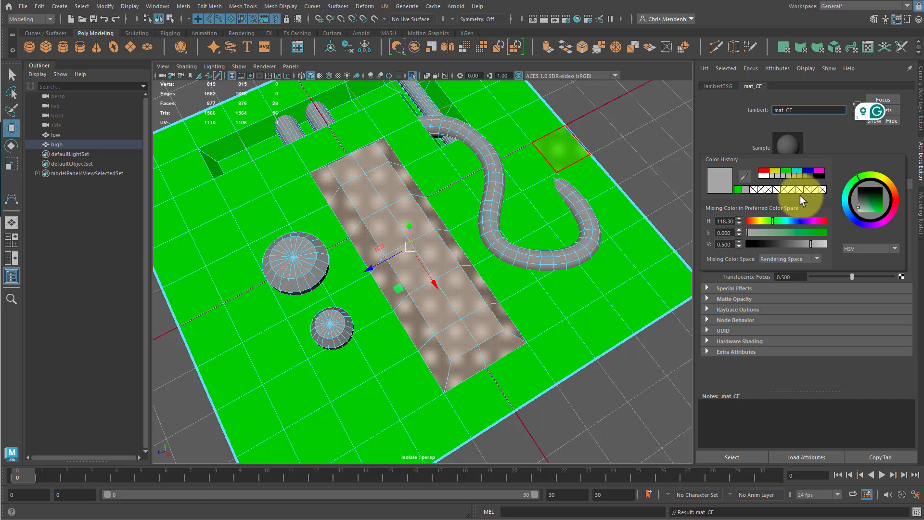
pyautogui.click(881, 176)
pyautogui.moveTo(876, 198); pyautogui.dragTo(886, 210)
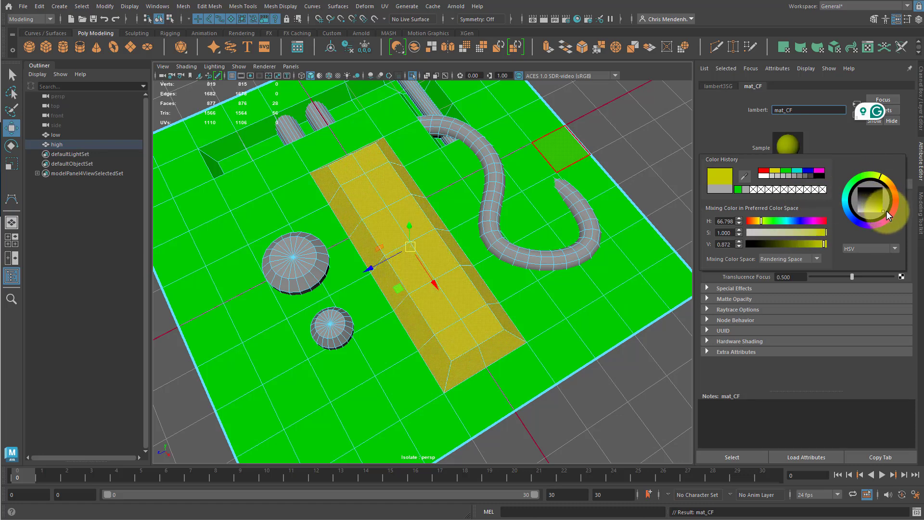
# - Select all faces of the first short pipe in the recessed channel and assign them a new Lambert material
pyautogui.keyDown('alt'); pyautogui.moveTo(450, 306); pyautogui.dragTo(416, 172); pyautogui.keyUp('alt')
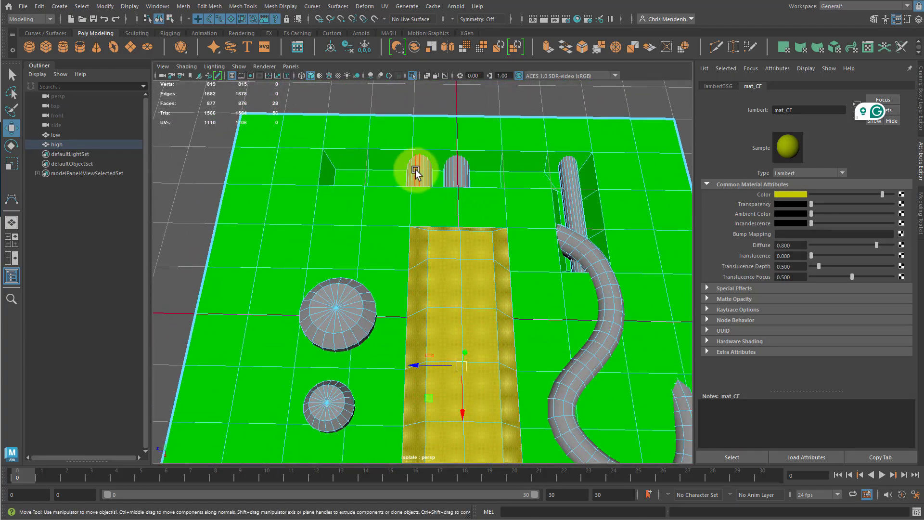
pyautogui.click(416, 172)
pyautogui.keyDown('alt'); pyautogui.moveTo(528, 132); pyautogui.dragTo(619, 166); pyautogui.keyUp('alt')
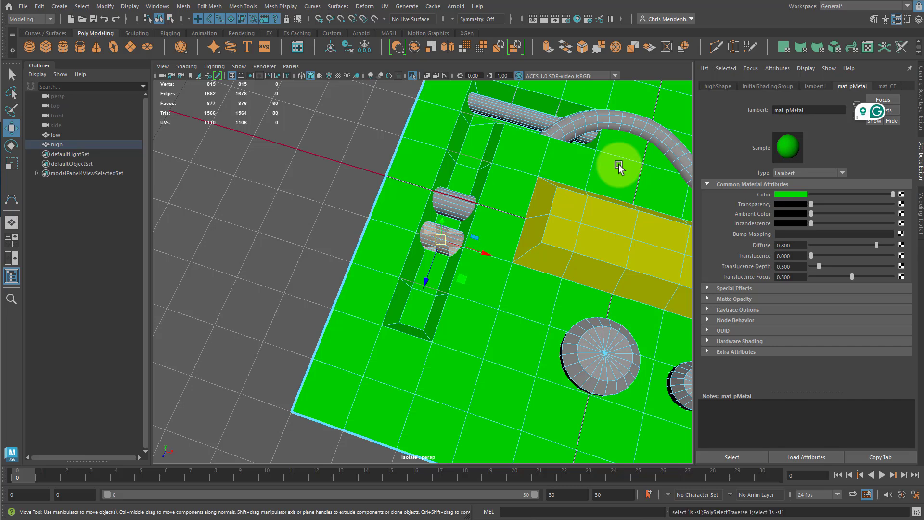
pyautogui.keyDown('alt'); pyautogui.moveTo(461, 284); pyautogui.dragTo(460, 261); pyautogui.keyUp('alt')
pyautogui.moveTo(457, 254); pyautogui.dragTo(470, 496, button='right')
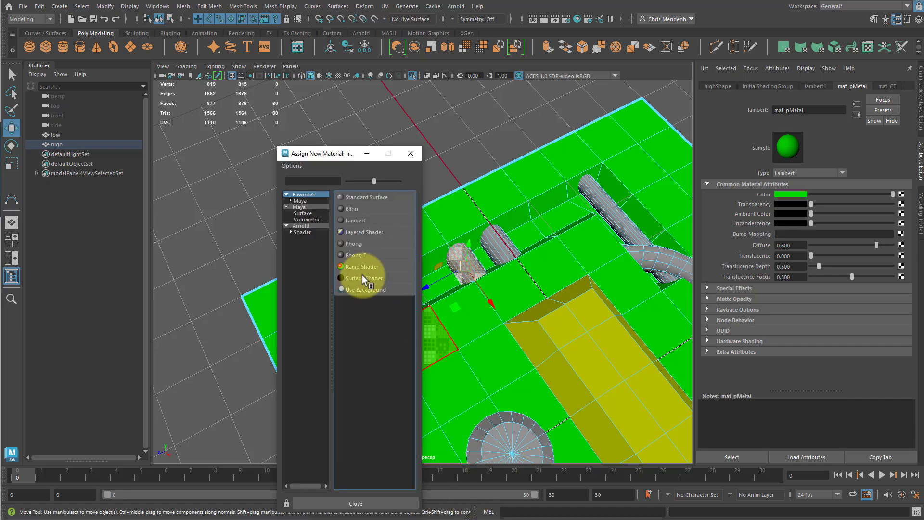
pyautogui.click(355, 220)
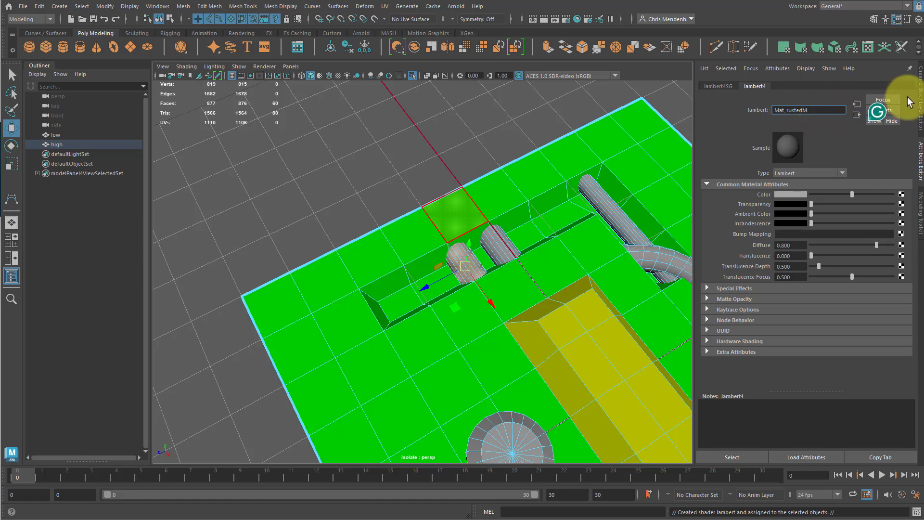
# - Name the short pipe's new material Mat_rustedM and set its color to orange
pyautogui.click(796, 195)
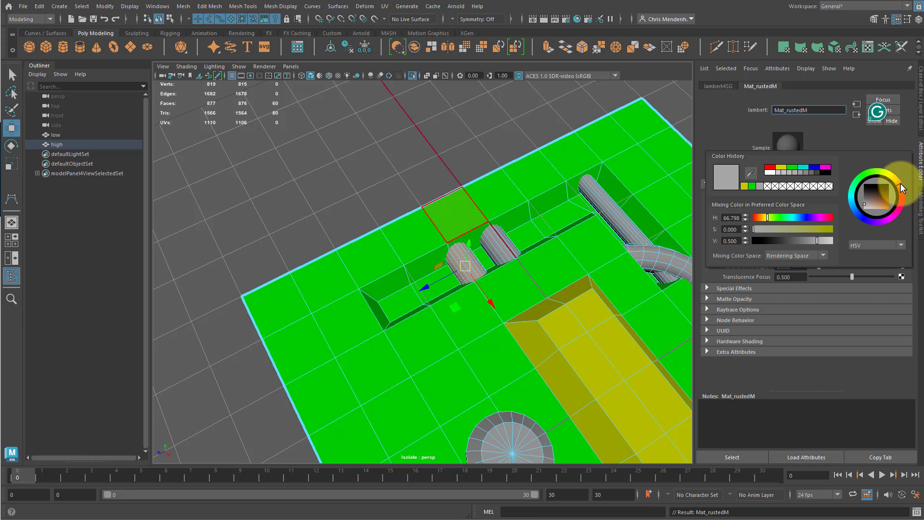
pyautogui.moveTo(879, 199); pyautogui.dragTo(902, 209)
pyautogui.click(518, 221)
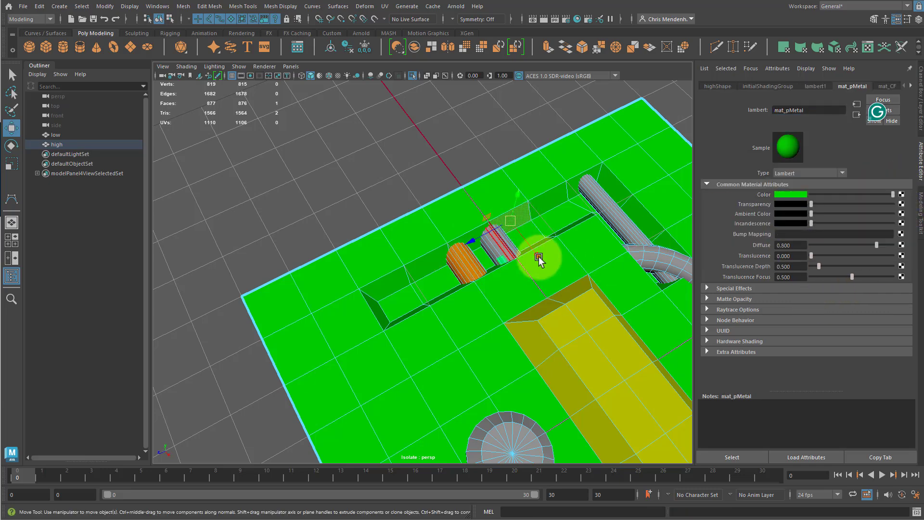
# - Select the faces of the second short pipe and the long pipe, and assign them the existing Mat_rustedM material
pyautogui.keyDown('alt'); pyautogui.moveTo(591, 244); pyautogui.dragTo(558, 237); pyautogui.keyUp('alt')
pyautogui.moveTo(489, 297)
pyautogui.mouseDown(button='right')
pyautogui.moveTo(382, 356)
pyautogui.moveTo(612, 152)
pyautogui.mouseUp(button='right')
pyautogui.keyDown('alt'); pyautogui.moveTo(549, 271); pyautogui.dragTo(448, 159, button='middle'); pyautogui.keyUp('alt')
pyautogui.keyDown('alt'); pyautogui.moveTo(449, 195); pyautogui.dragTo(403, 147); pyautogui.keyUp('alt')
pyautogui.click(402, 151)
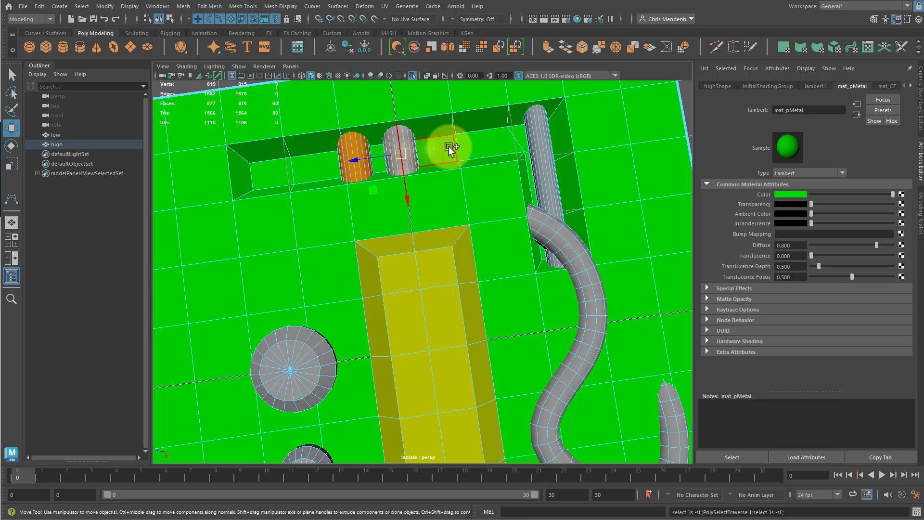
pyautogui.rightClick(540, 135)
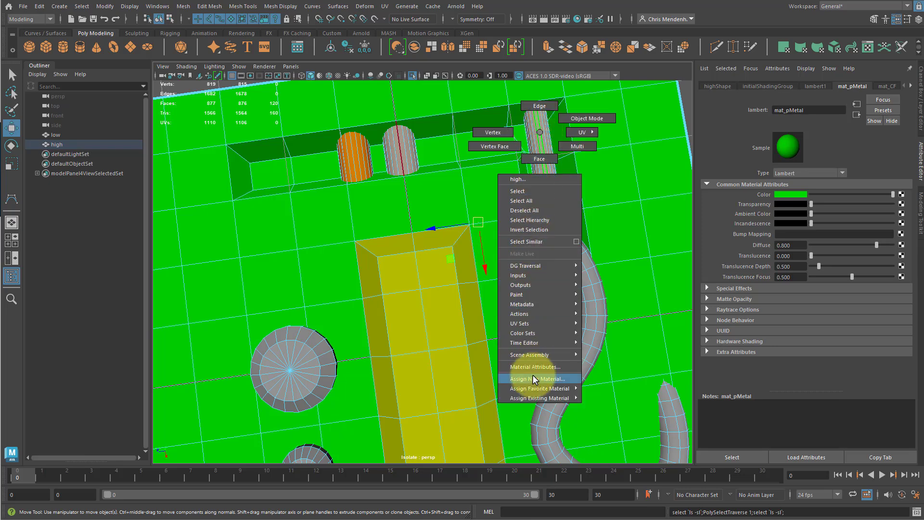
pyautogui.moveTo(537, 403)
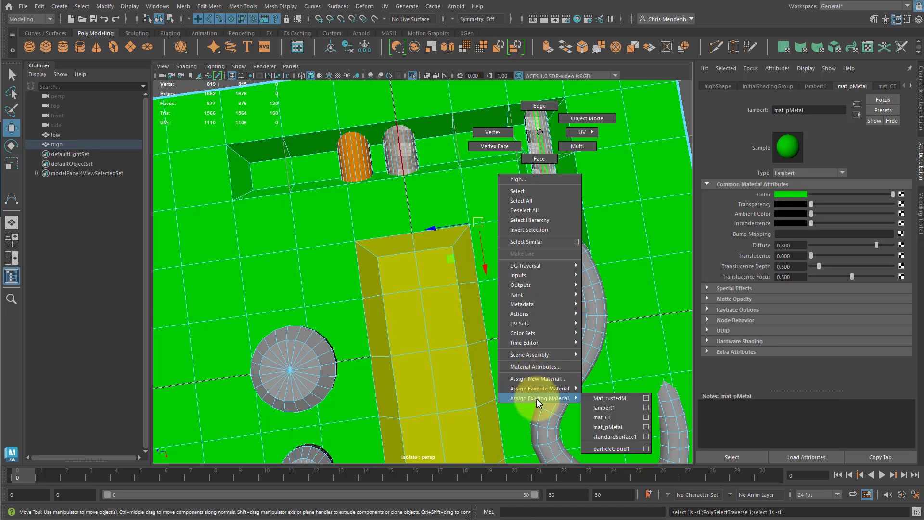
pyautogui.click(627, 399)
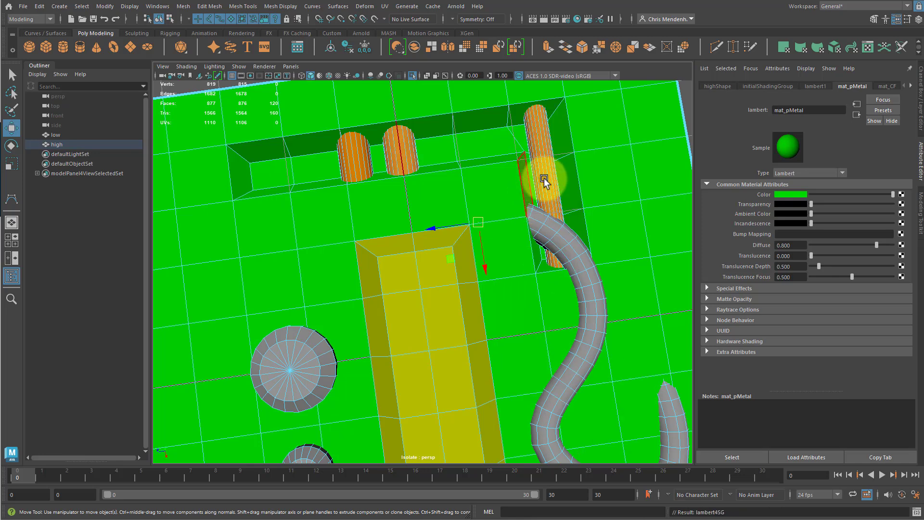
# - Return the high mesh to face selection and delete all construction history in the scene
pyautogui.keyDown('alt'); pyautogui.moveTo(542, 178); pyautogui.dragTo(766, 159); pyautogui.keyUp('alt')
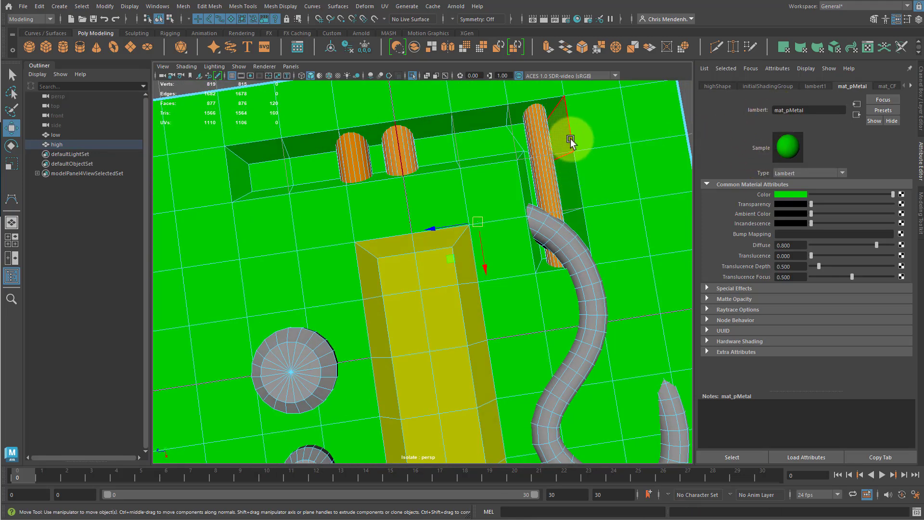
pyautogui.click(543, 145)
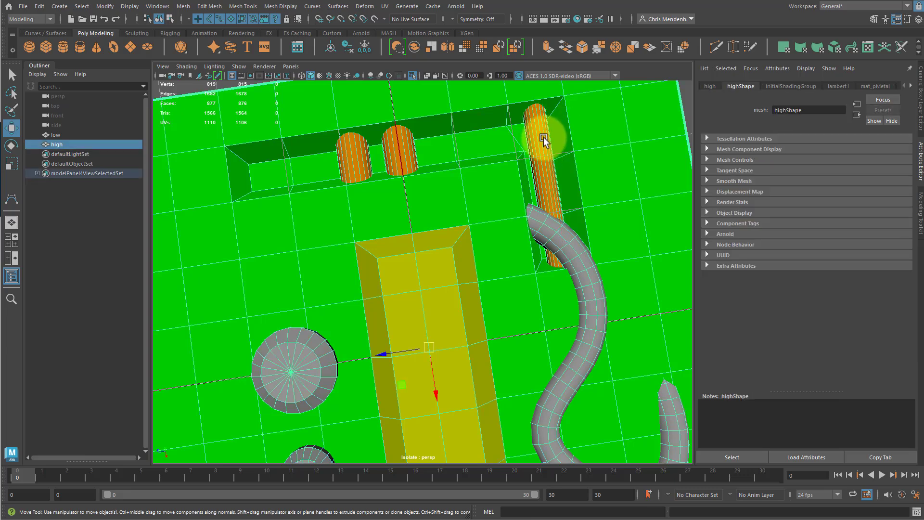
pyautogui.moveTo(543, 139); pyautogui.dragTo(547, 149, button='right')
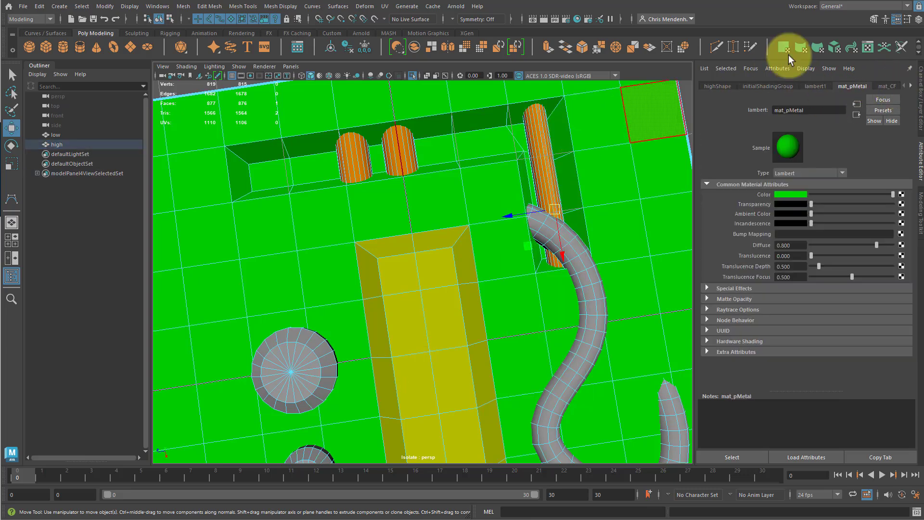
pyautogui.click(51, 5)
pyautogui.moveTo(77, 129)
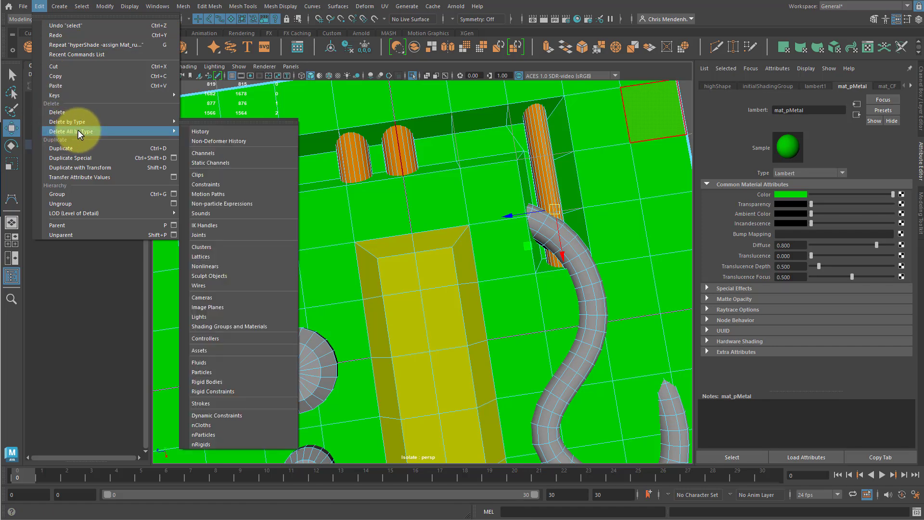
pyautogui.click(209, 133)
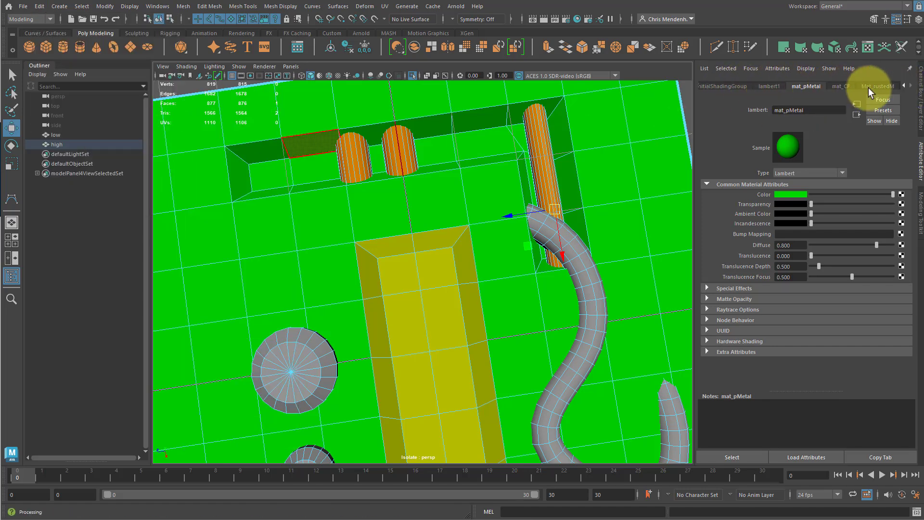
# - Review the mesh's materials and rename the orange one to mat_rustedM with a lowercase first letter
pyautogui.click(837, 87)
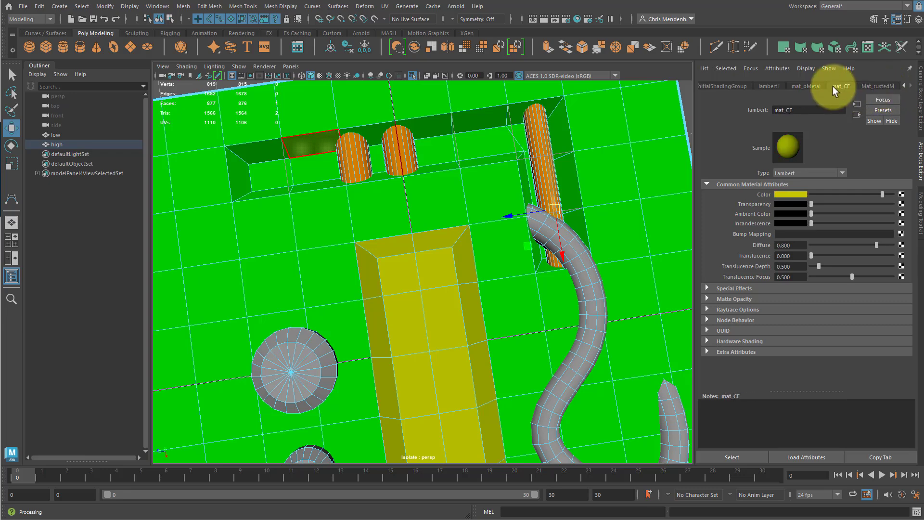
pyautogui.click(768, 87)
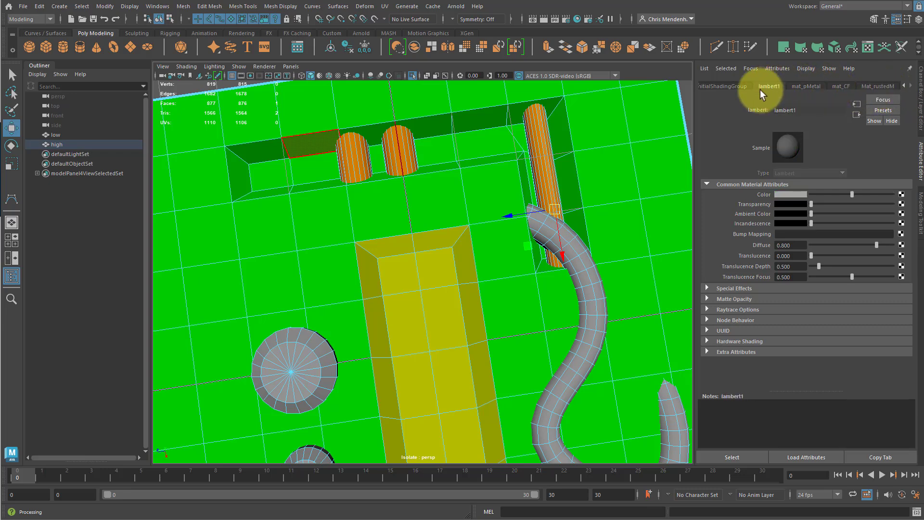
pyautogui.click(879, 87)
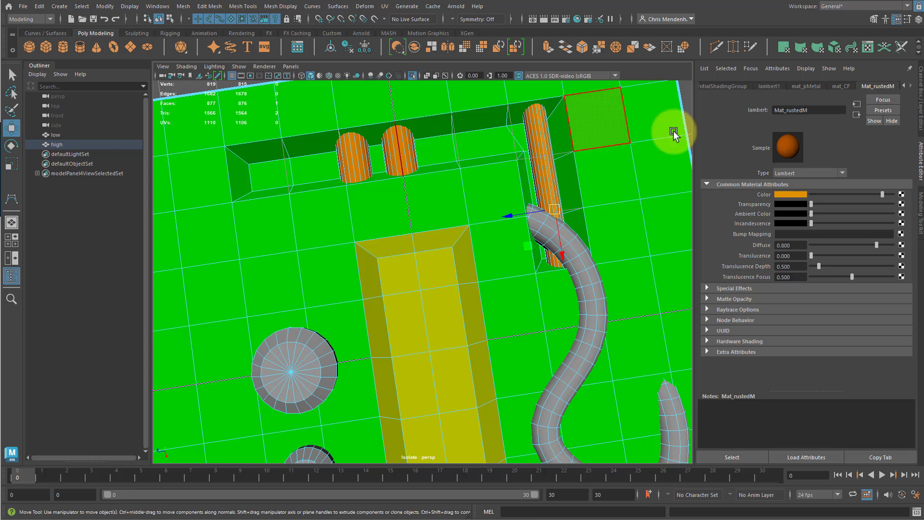
pyautogui.click(780, 110)
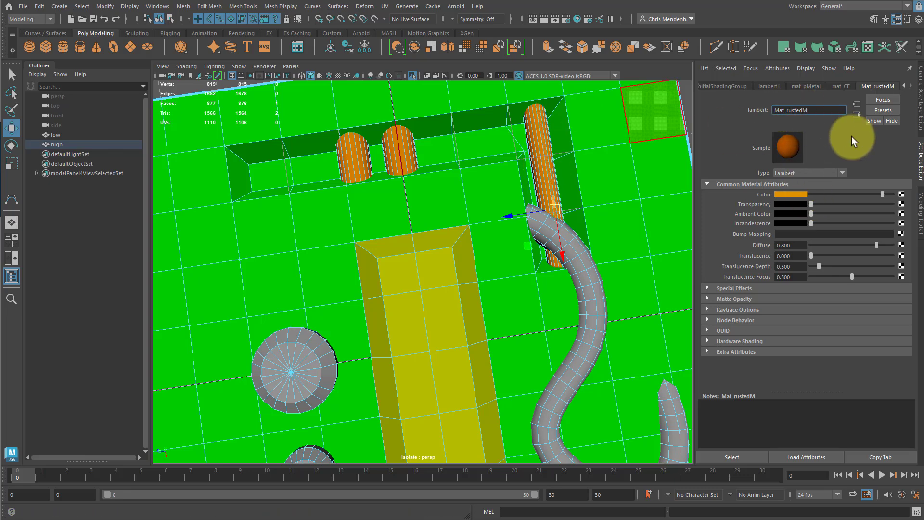
pyautogui.press('BackSpace')
pyautogui.write('m')
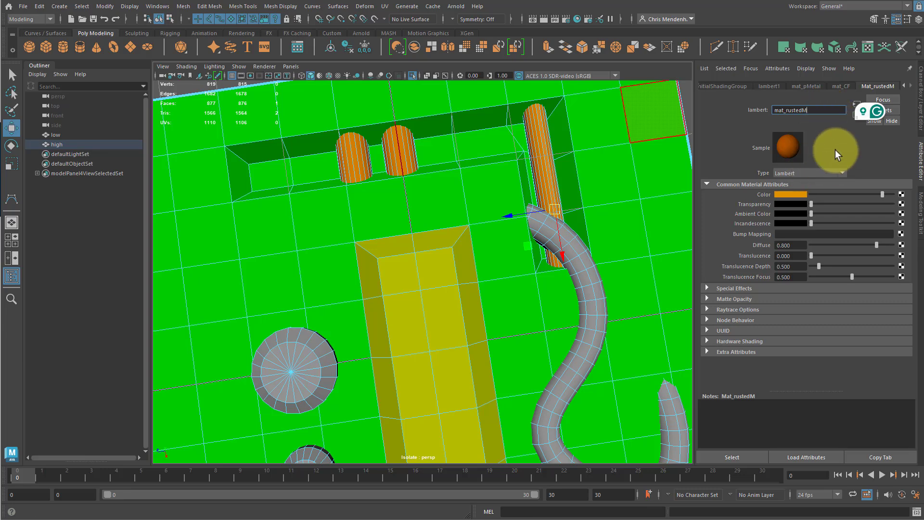
pyautogui.press('Return')
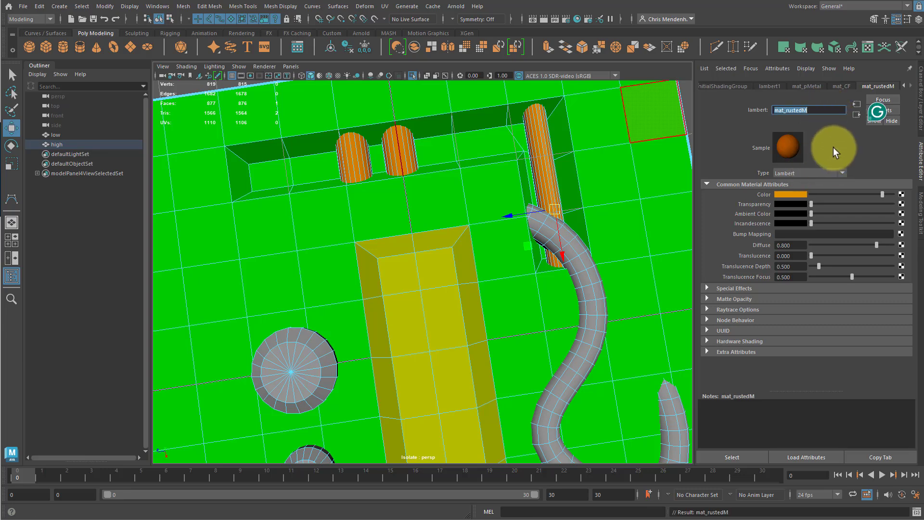
# - Select all faces of the curved hose by repeatedly growing the selection from its end near the long pipe
pyautogui.click(544, 275)
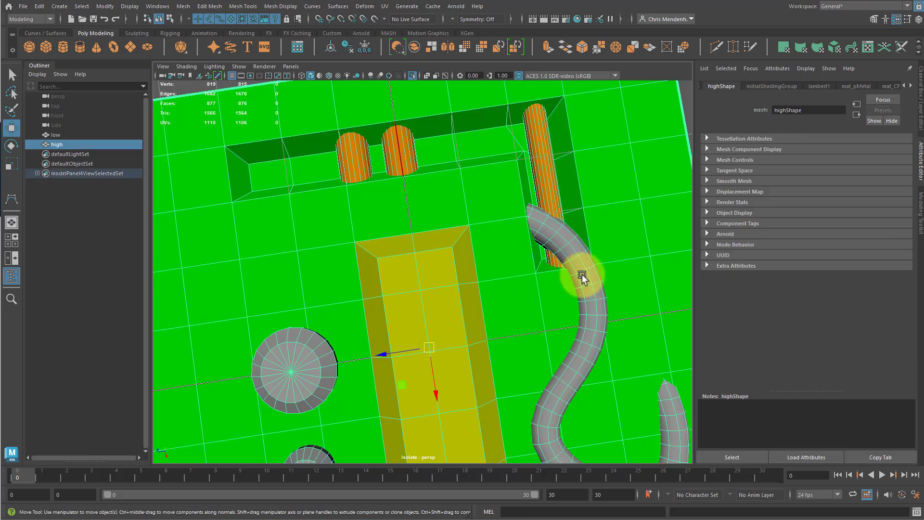
pyautogui.keyDown('alt'); pyautogui.moveTo(582, 275); pyautogui.dragTo(565, 165, button='middle'); pyautogui.keyUp('alt')
pyautogui.click(530, 121)
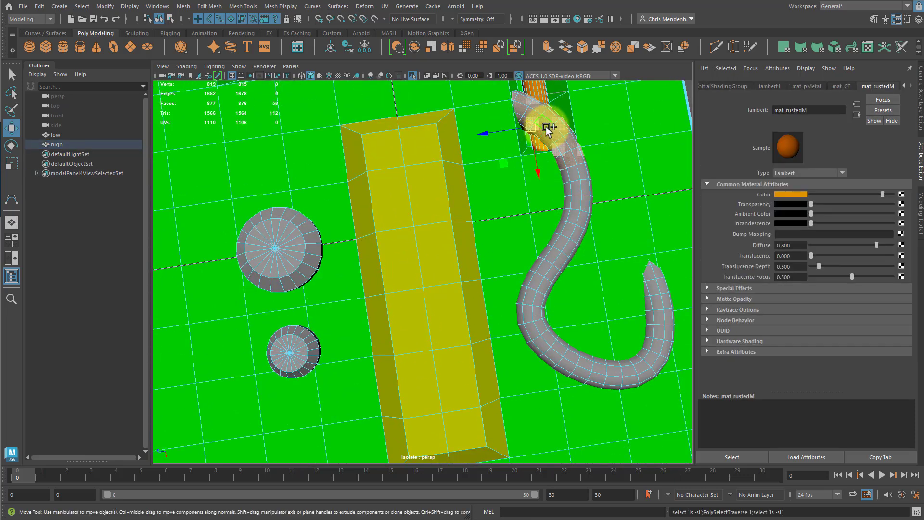
pyautogui.hotkey('shift', '.')
pyautogui.hotkey('shift', '.')
pyautogui.hotkey('shift', '.')
pyautogui.hotkey('shift', '.')
pyautogui.hotkey('shift', '.')
pyautogui.hotkey('shift', '.')
pyautogui.hotkey('shift', '.')
pyautogui.hotkey('shift', '.')
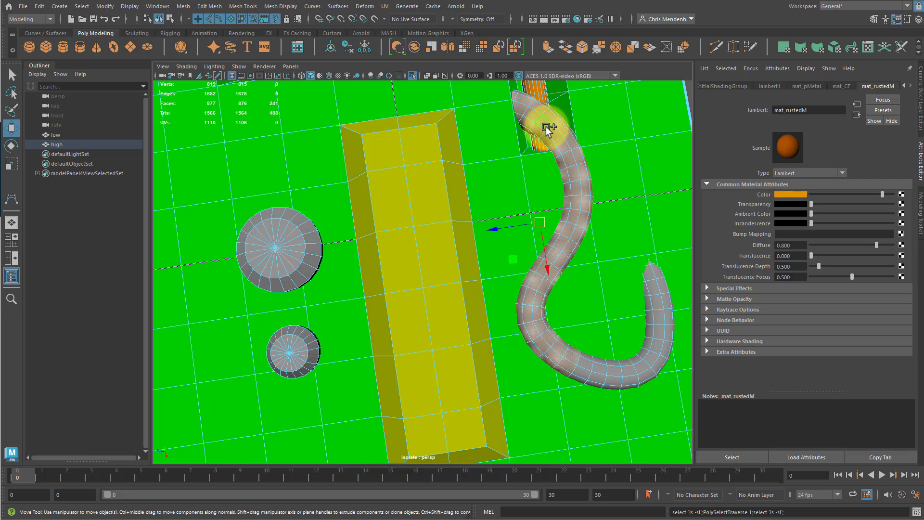
pyautogui.hotkey('shift', '.')
pyautogui.hotkey('shift', '.')
pyautogui.hotkey('shift', '.')
pyautogui.hotkey('shift', '.')
pyautogui.hotkey('shift', '.')
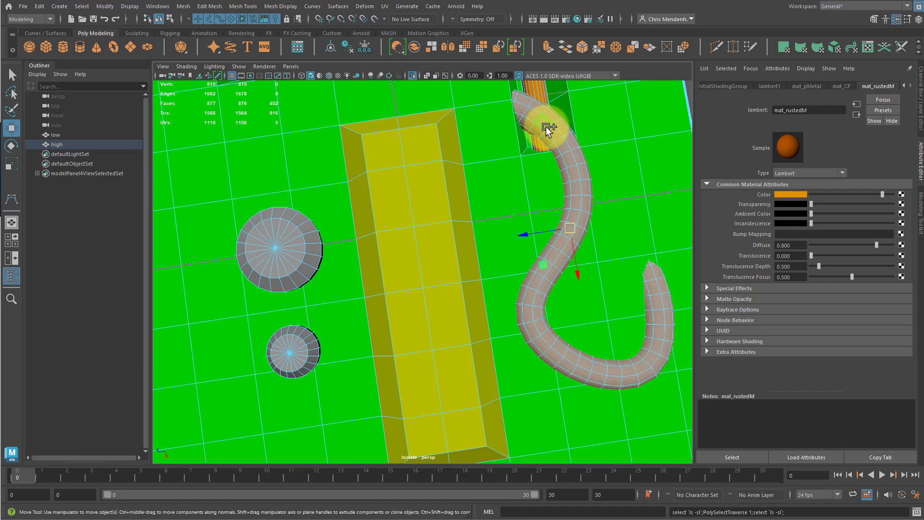
# - Assign a new Lambert material to the selected faces of the curved hose
pyautogui.keyDown('alt'); pyautogui.moveTo(584, 262); pyautogui.dragTo(481, 189); pyautogui.keyUp('alt')
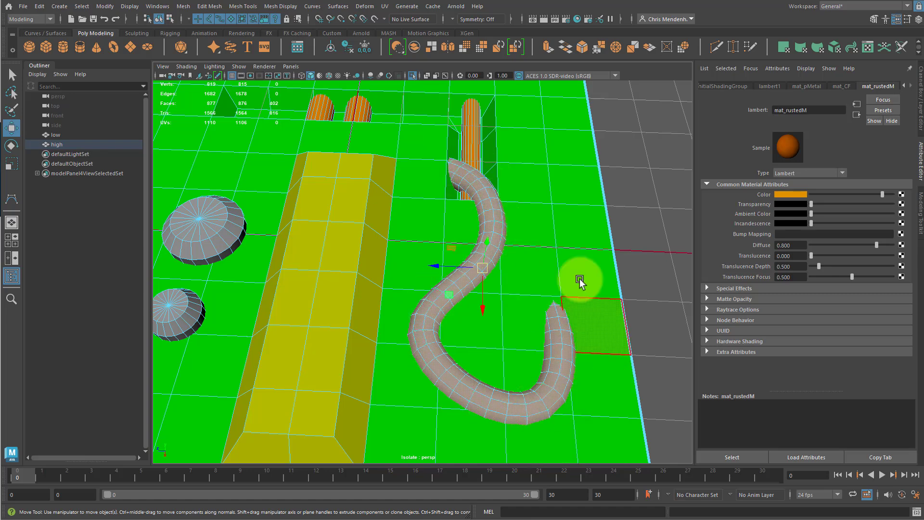
pyautogui.rightClick(467, 175)
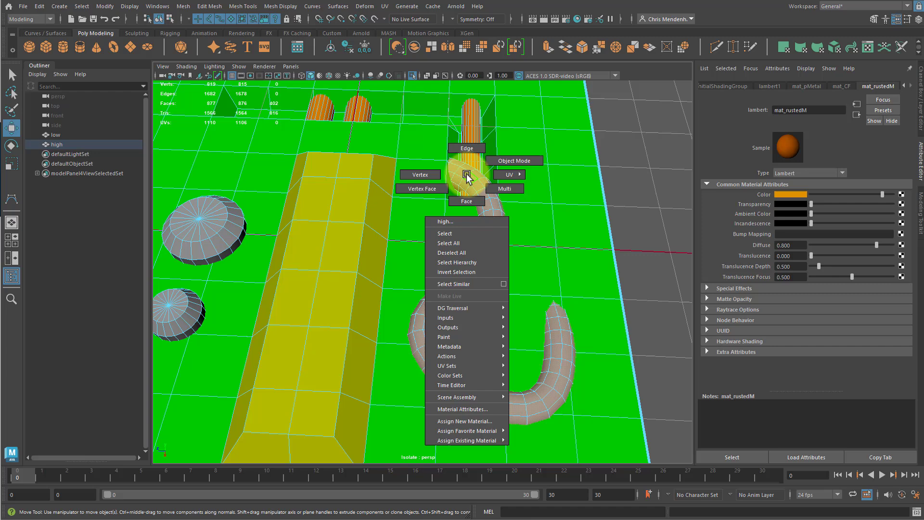
pyautogui.click(472, 421)
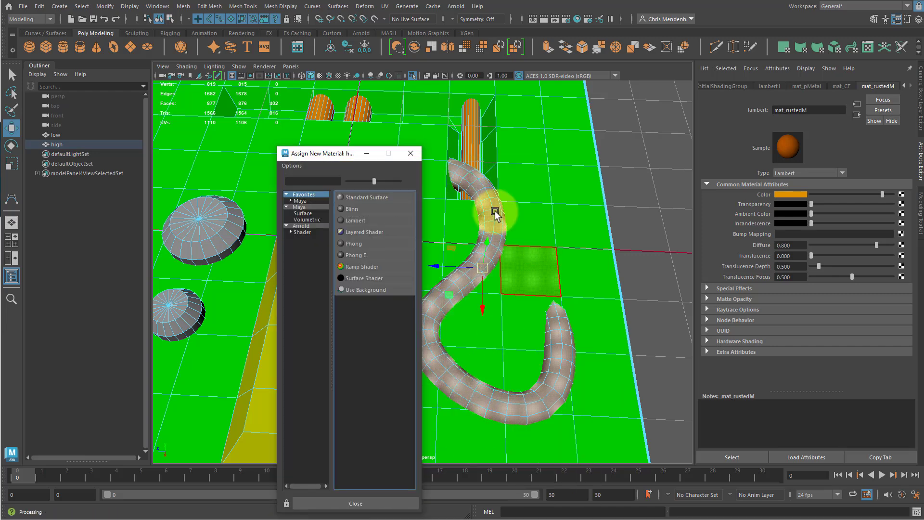
pyautogui.click(360, 214)
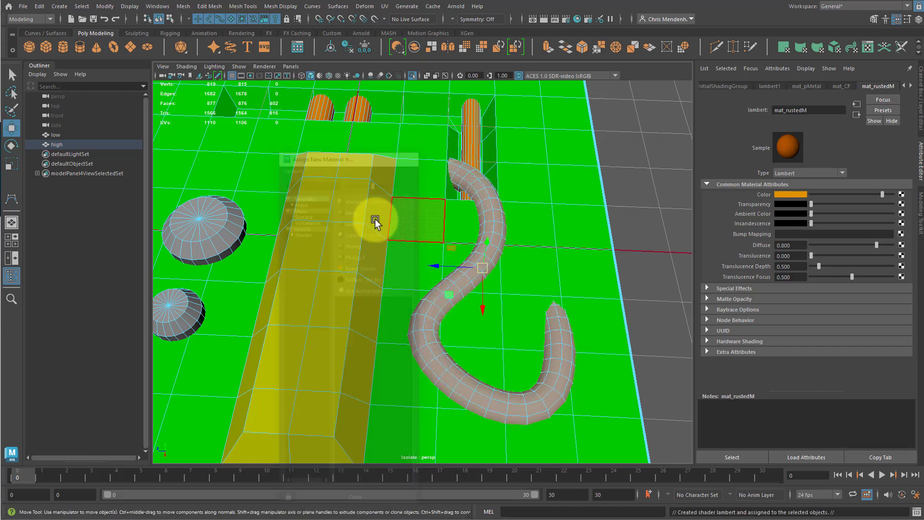
# - Set the hose material's color to saturated blue and rename the material mat_rubber
pyautogui.click(798, 196)
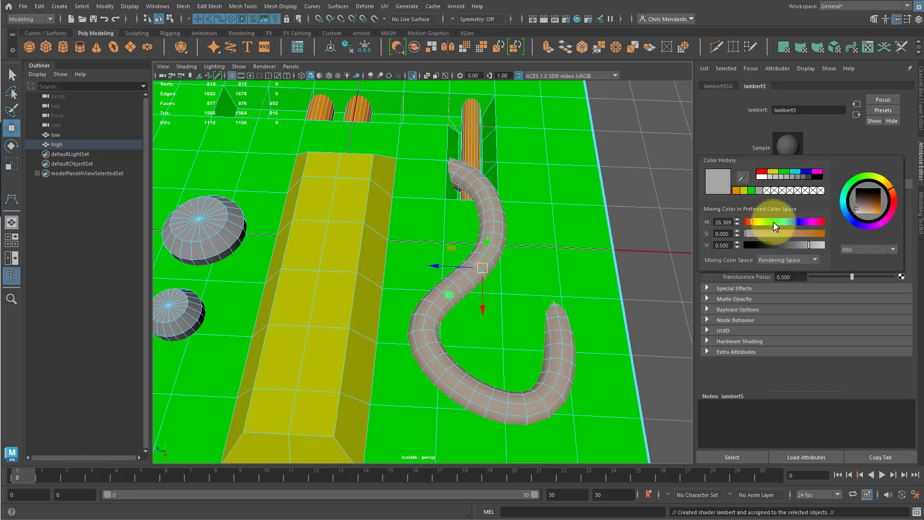
pyautogui.click(786, 222)
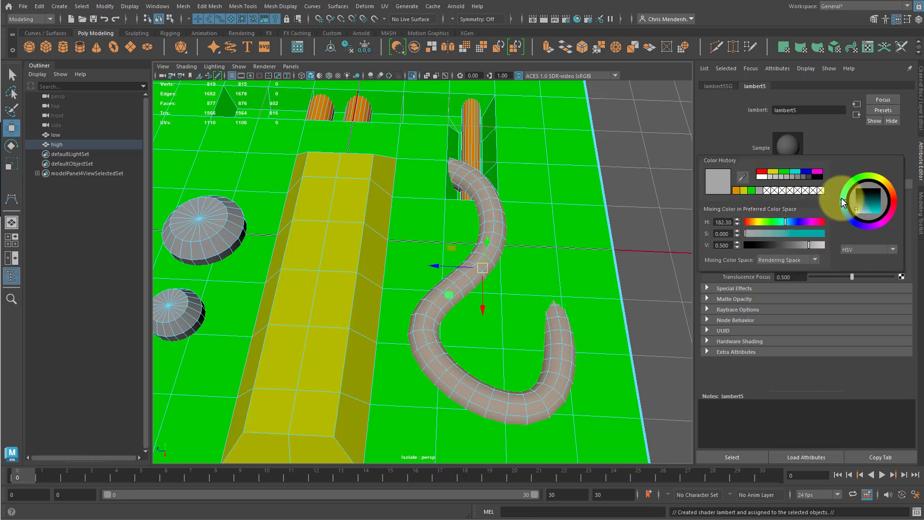
pyautogui.moveTo(855, 223); pyautogui.dragTo(866, 201)
pyautogui.click(784, 148)
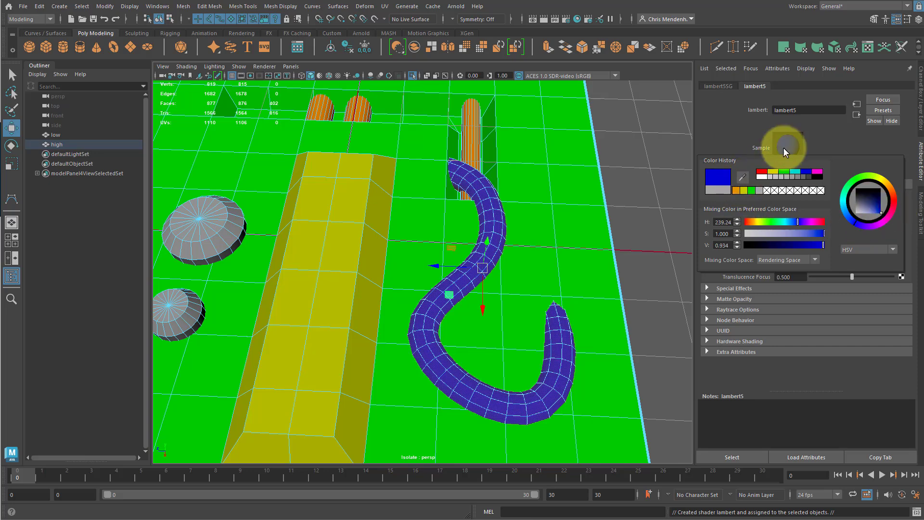
pyautogui.click(802, 110)
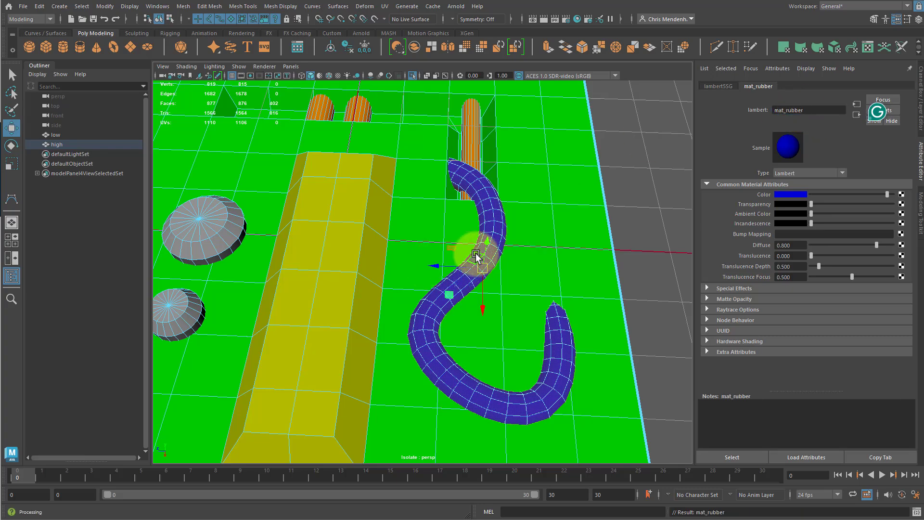
# - Return the high mesh to face selection and add all faces of the large and small domes to the selection
pyautogui.scroll(-5, 429, 231)
pyautogui.click(351, 236)
pyautogui.keyDown('alt'); pyautogui.moveTo(368, 233); pyautogui.dragTo(381, 252); pyautogui.keyUp('alt')
pyautogui.keyDown('alt'); pyautogui.moveTo(382, 252); pyautogui.dragTo(425, 243, button='right'); pyautogui.keyUp('alt')
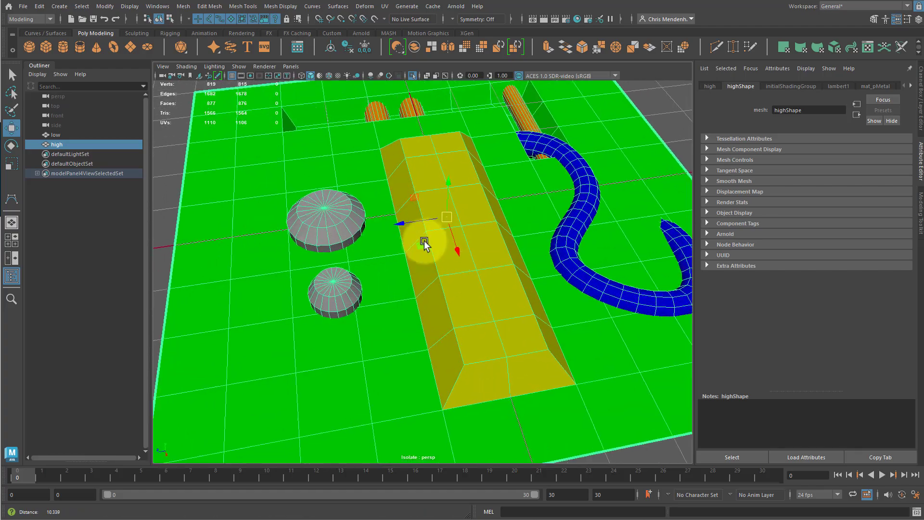
pyautogui.keyDown('alt'); pyautogui.moveTo(402, 218); pyautogui.dragTo(447, 255, button='middle'); pyautogui.keyUp('alt')
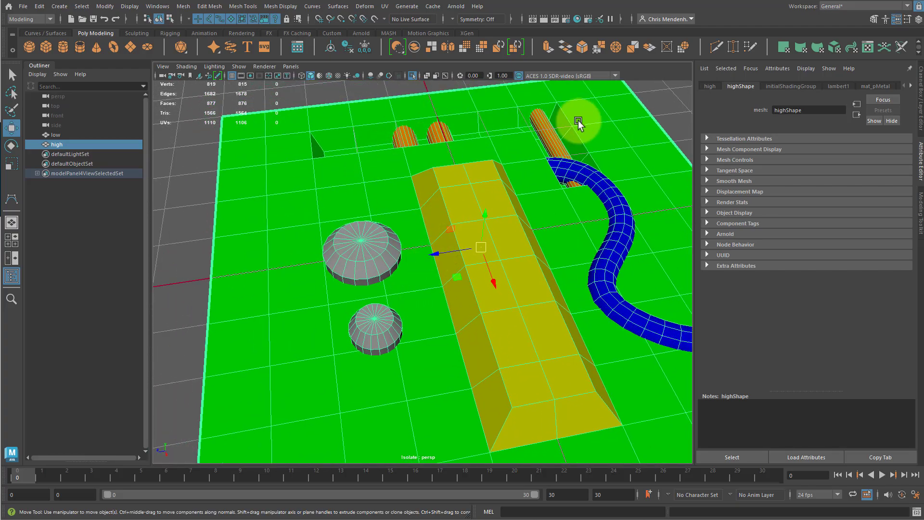
pyautogui.keyDown('alt'); pyautogui.moveTo(417, 305); pyautogui.dragTo(374, 241); pyautogui.keyUp('alt')
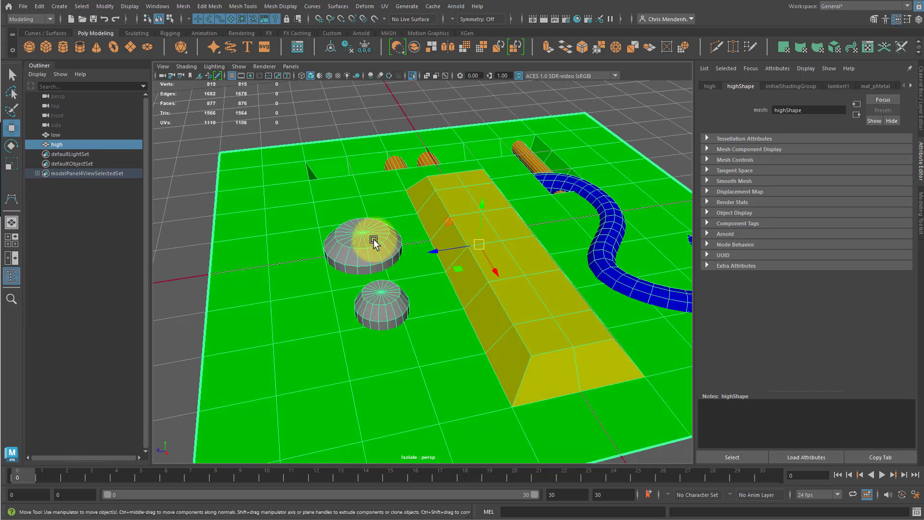
pyautogui.click(385, 235)
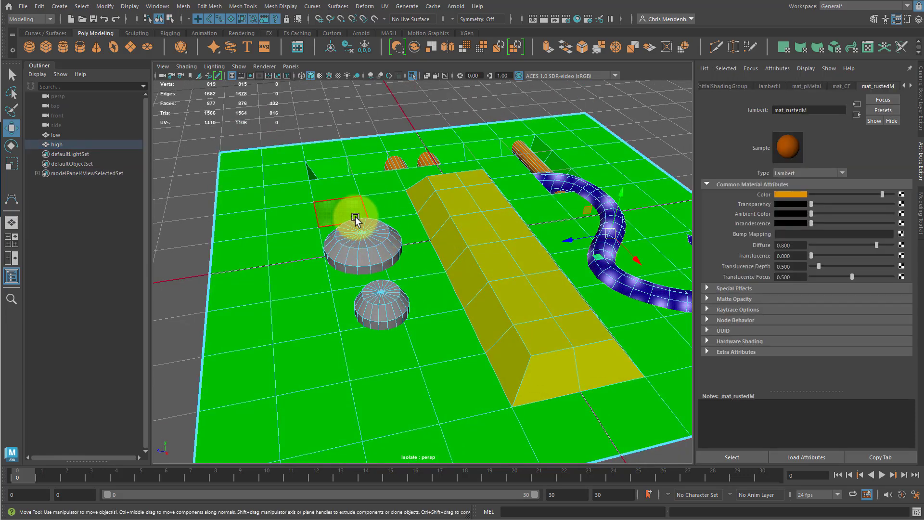
pyautogui.scroll(3, 368, 255)
pyautogui.scroll(-2, 367, 265)
pyautogui.scroll(3, 410, 268)
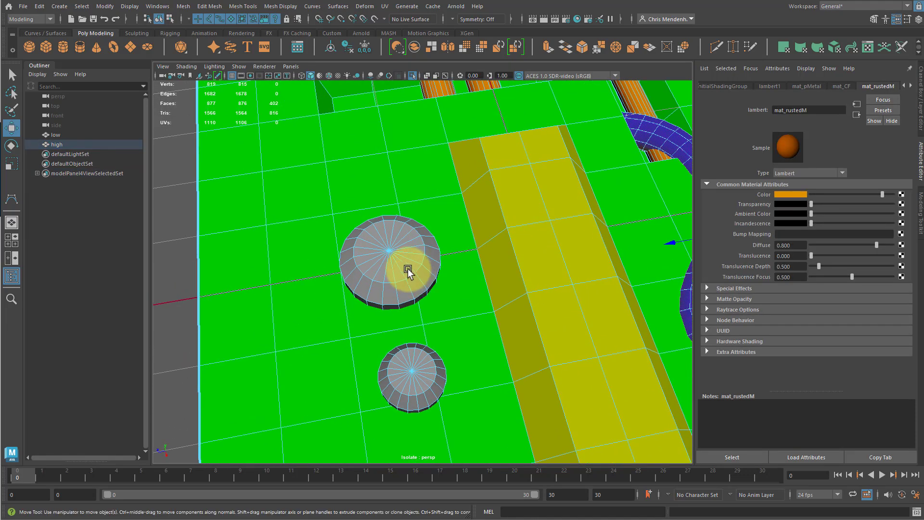
pyautogui.moveTo(410, 264)
pyautogui.keyDown('shift'); pyautogui.mouseDown()
pyautogui.moveTo(375, 246)
pyautogui.moveTo(407, 256)
pyautogui.mouseUp(); pyautogui.keyUp('shift')
pyautogui.hotkey('shift', '.')
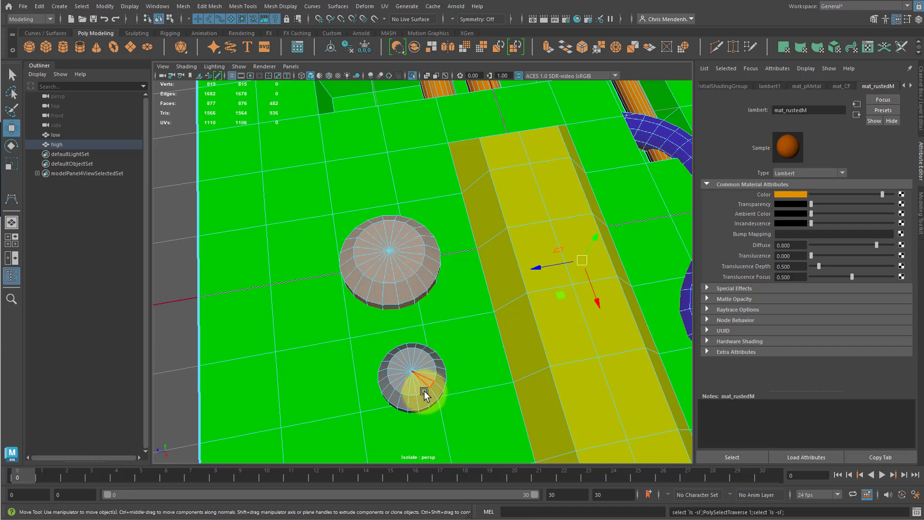
pyautogui.moveTo(424, 378)
pyautogui.keyDown('shift'); pyautogui.mouseDown()
pyautogui.moveTo(406, 356)
pyautogui.moveTo(421, 378)
pyautogui.mouseUp(); pyautogui.keyUp('shift')
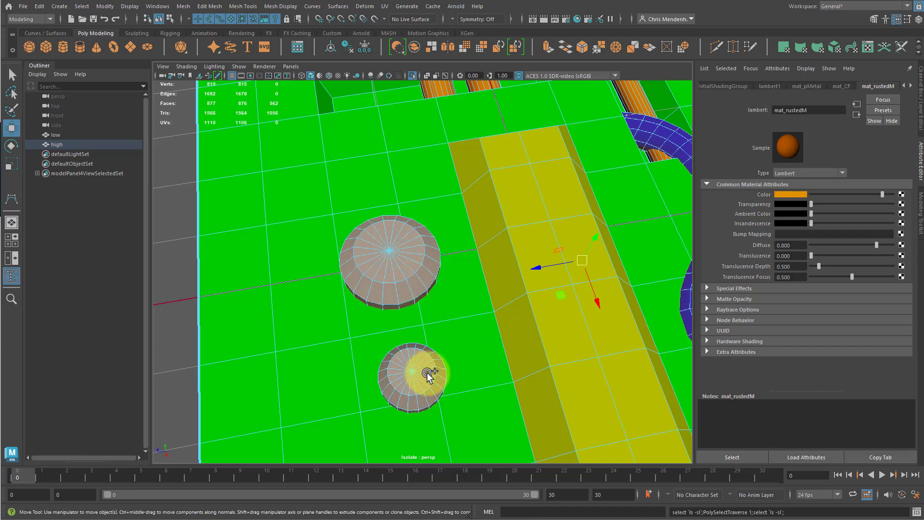
# - Assign a new Lambert material to the selected faces, covering both domes and the still-selected hose
pyautogui.keyDown('alt'); pyautogui.moveTo(428, 375); pyautogui.dragTo(450, 325); pyautogui.keyUp('alt')
pyautogui.keyDown('alt'); pyautogui.moveTo(451, 325); pyautogui.dragTo(446, 298, button='right'); pyautogui.keyUp('alt')
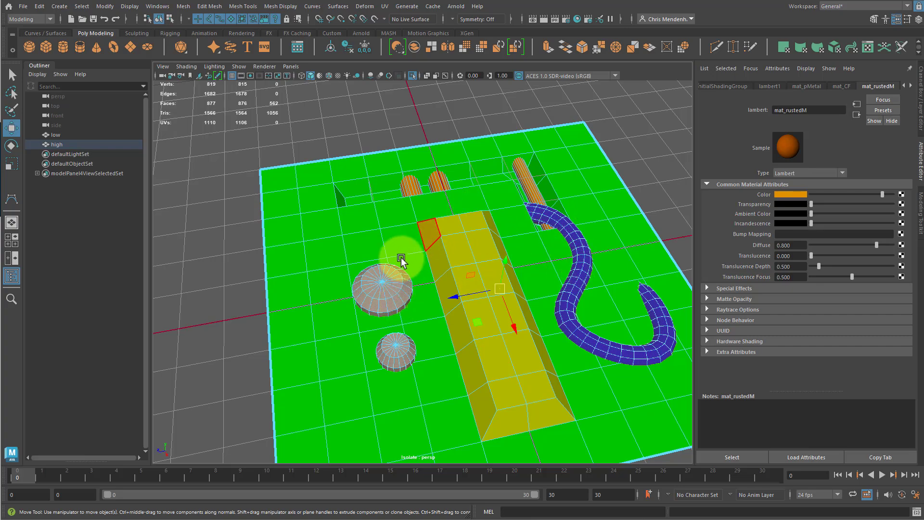
pyautogui.keyDown('alt'); pyautogui.moveTo(389, 255); pyautogui.dragTo(370, 269); pyautogui.keyUp('alt')
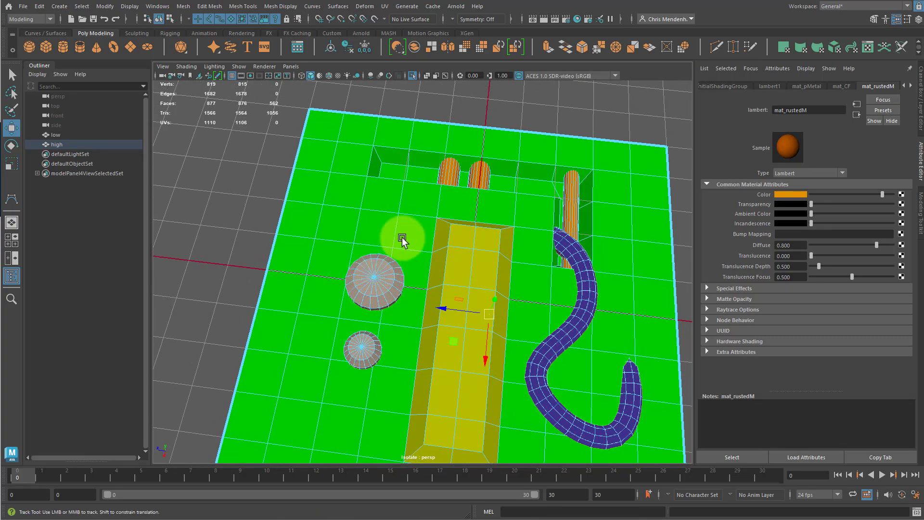
pyautogui.keyDown('alt'); pyautogui.moveTo(402, 239); pyautogui.dragTo(294, 215, button='middle'); pyautogui.keyUp('alt')
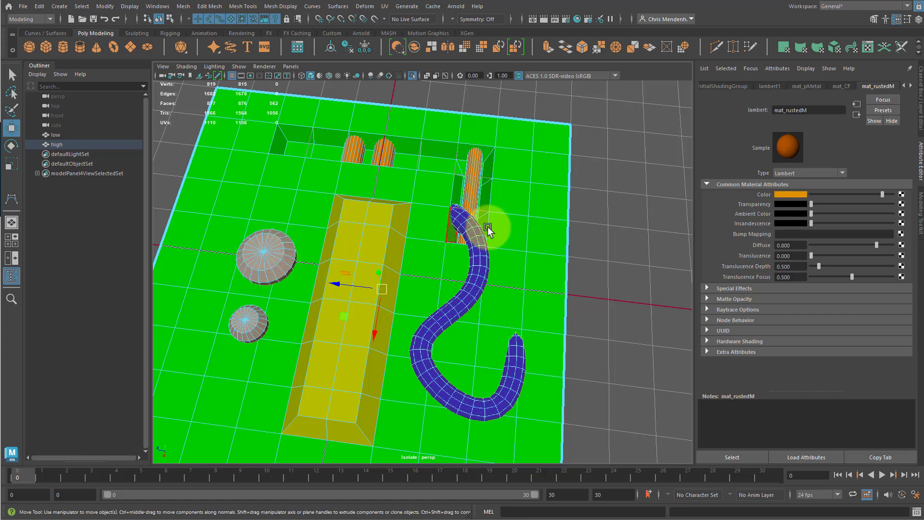
pyautogui.scroll(-3, 425, 238)
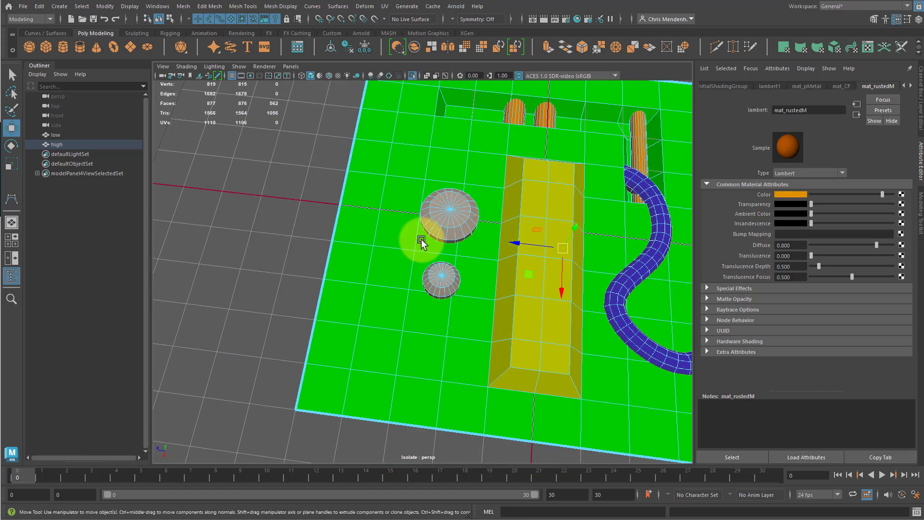
pyautogui.scroll(4, 470, 252)
pyautogui.scroll(3, 462, 181)
pyautogui.rightClick(462, 182)
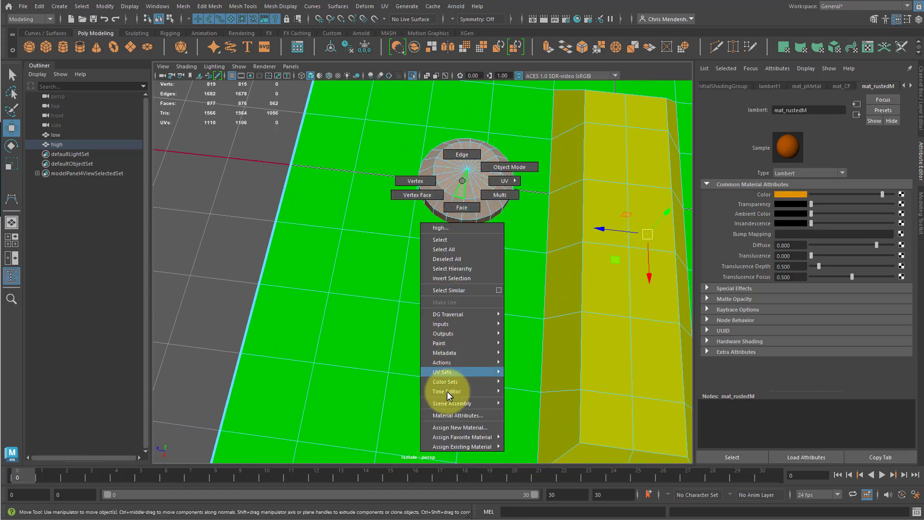
pyautogui.click(459, 427)
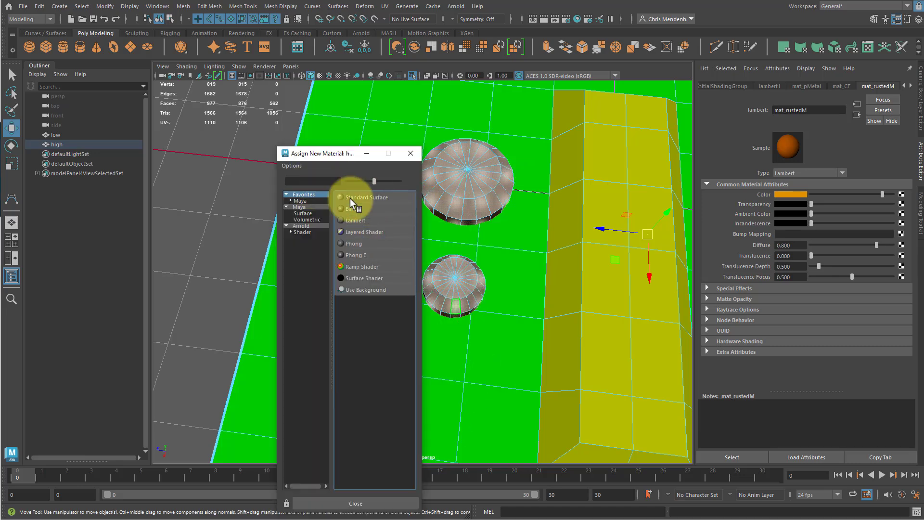
pyautogui.click(361, 218)
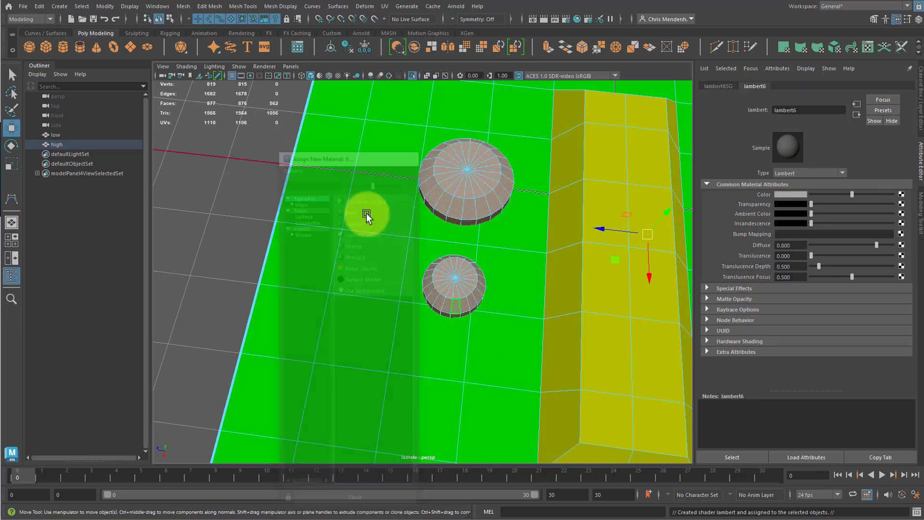
# - Rename the new material mat_brushedM and set its color to bright turquoise
pyautogui.click(795, 110)
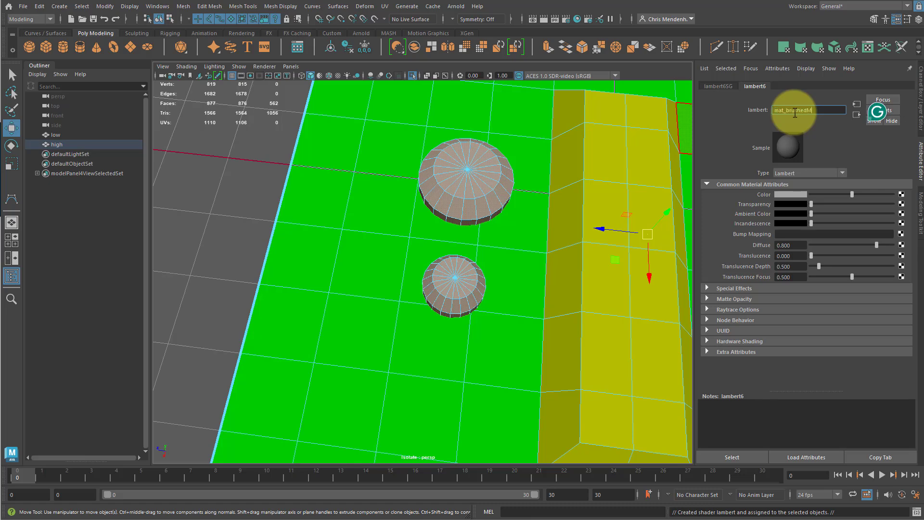
pyautogui.write('mat_brushedM')
pyautogui.press('Return')
pyautogui.click(780, 195)
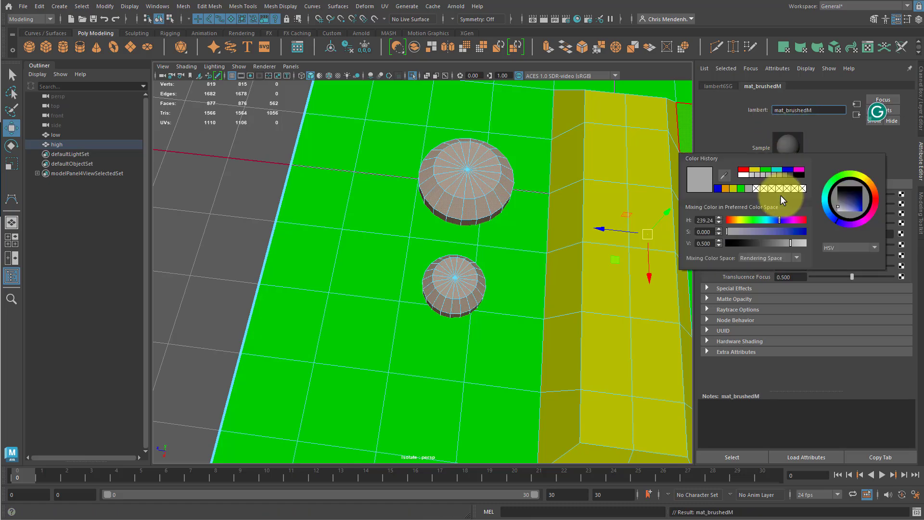
pyautogui.click(861, 207)
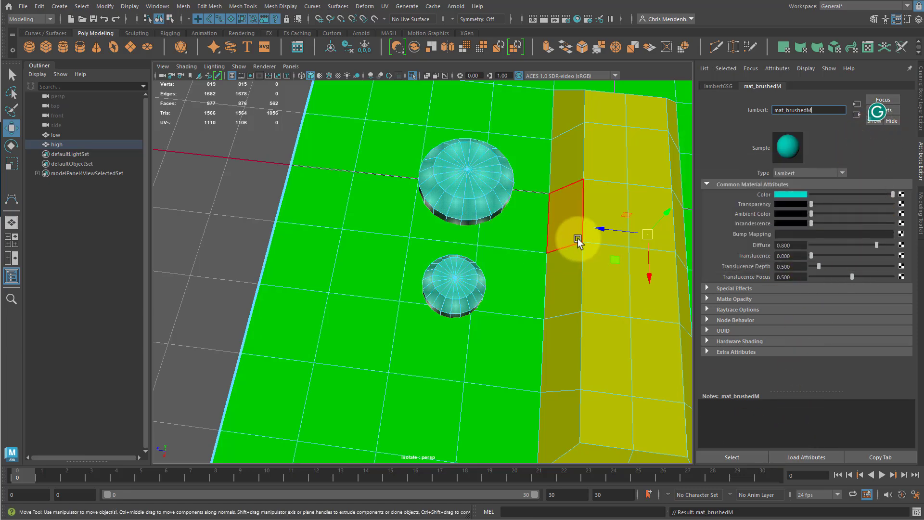
# - Clear the old selection by selecting the floor faces of the recess arm that holds the two short pipes
pyautogui.press('f')
pyautogui.keyDown('alt'); pyautogui.moveTo(429, 180); pyautogui.dragTo(422, 218); pyautogui.keyUp('alt')
pyautogui.keyDown('alt'); pyautogui.moveTo(422, 218); pyautogui.dragTo(477, 227, button='right'); pyautogui.keyUp('alt')
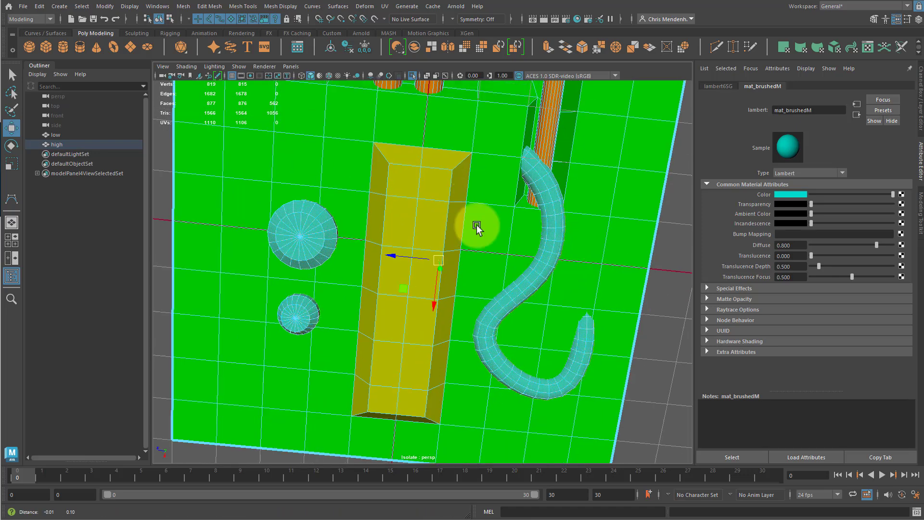
pyautogui.keyDown('alt'); pyautogui.moveTo(400, 151); pyautogui.dragTo(440, 246, button='middle'); pyautogui.keyUp('alt')
pyautogui.click(379, 180)
pyautogui.keyDown('shift'); pyautogui.click(407, 183); pyautogui.keyUp('shift')
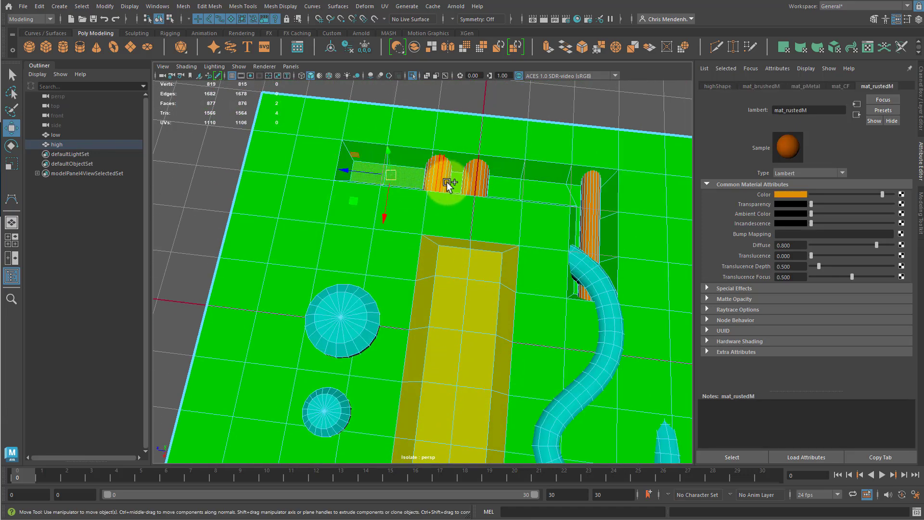
pyautogui.keyDown('shift'); pyautogui.moveTo(458, 189); pyautogui.dragTo(573, 201); pyautogui.keyUp('shift')
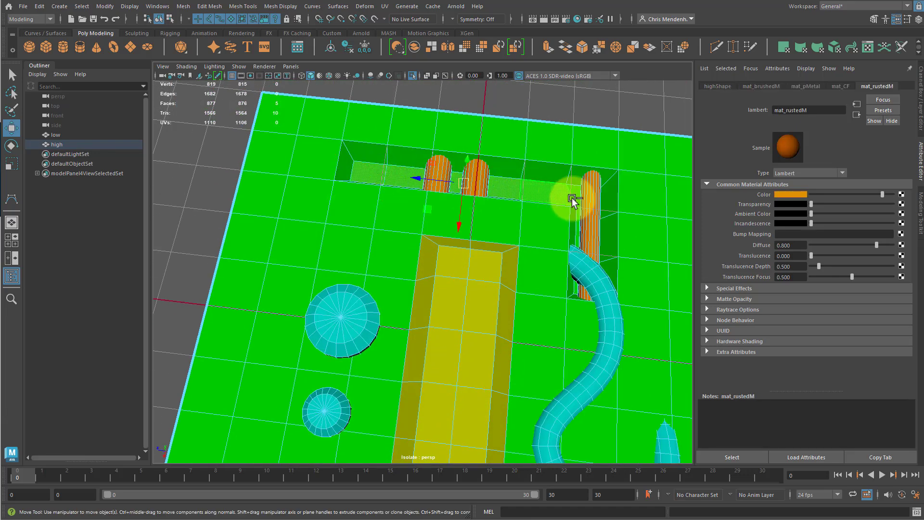
pyautogui.keyDown('shift'); pyautogui.click(576, 192); pyautogui.keyUp('shift')
# - Add the recess floor under the long pipe and grow the selection to cover the walls of the L-shaped recess
pyautogui.keyDown('alt'); pyautogui.moveTo(617, 239); pyautogui.dragTo(557, 263); pyautogui.keyUp('alt')
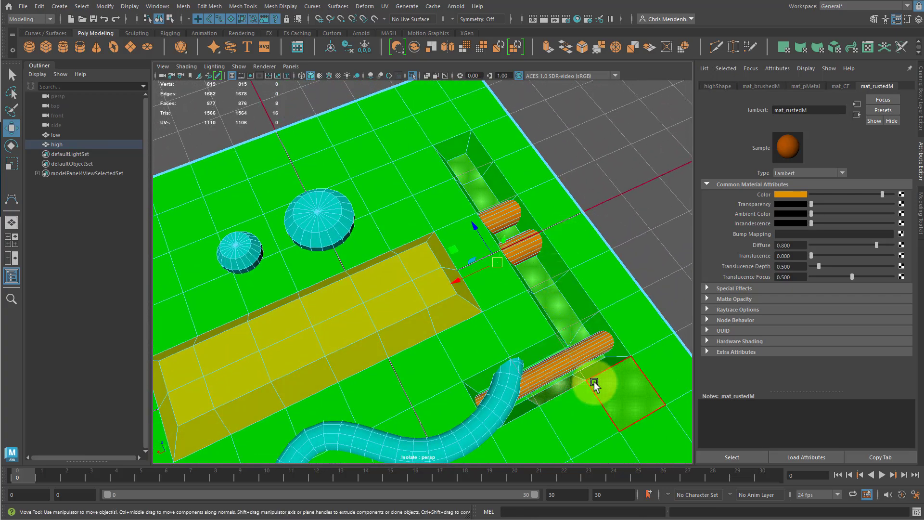
pyautogui.keyDown('alt'); pyautogui.moveTo(569, 381); pyautogui.dragTo(413, 381); pyautogui.keyUp('alt')
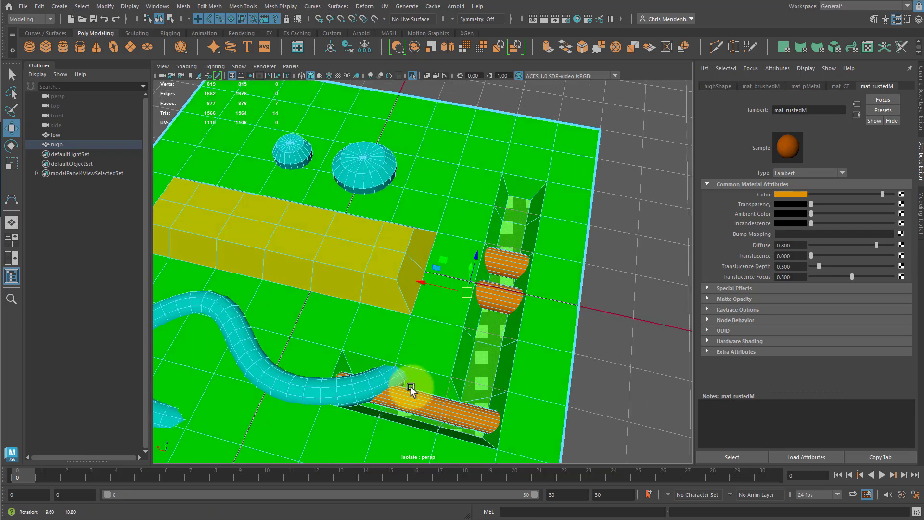
pyautogui.keyDown('shift'); pyautogui.click(377, 403); pyautogui.keyUp('shift')
pyautogui.hotkey('shift', '.')
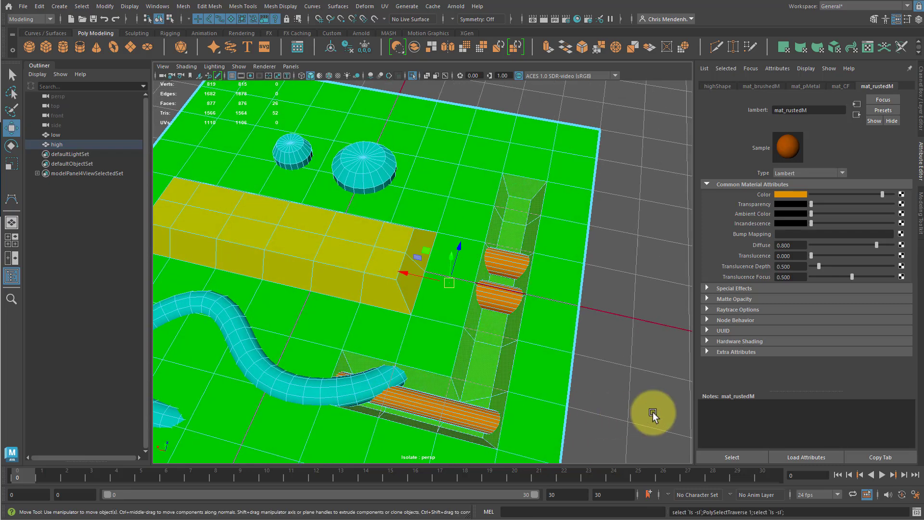
# - Assign a new Lambert material to the selected recess faces and set its color to saturated magenta
pyautogui.moveTo(520, 213); pyautogui.dragTo(514, 239, button='right')
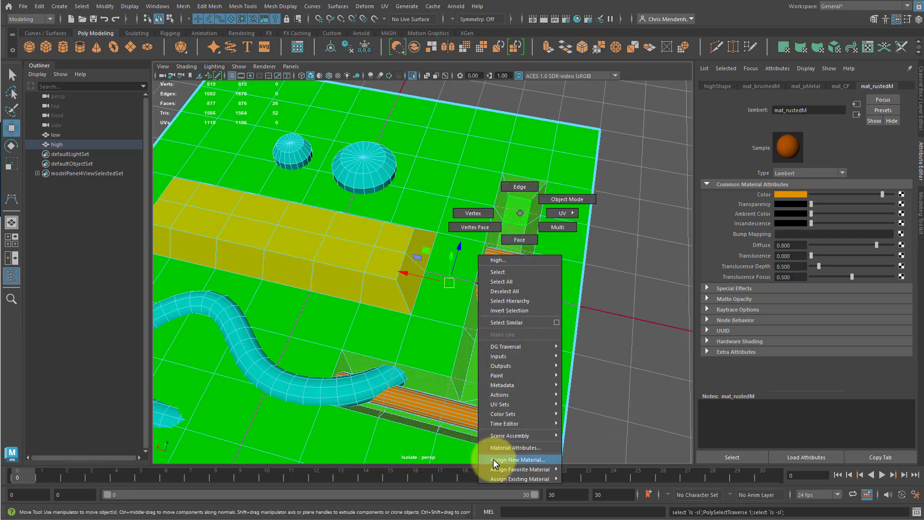
pyautogui.moveTo(493, 458); pyautogui.dragTo(493, 458, button='right')
pyautogui.click(366, 215)
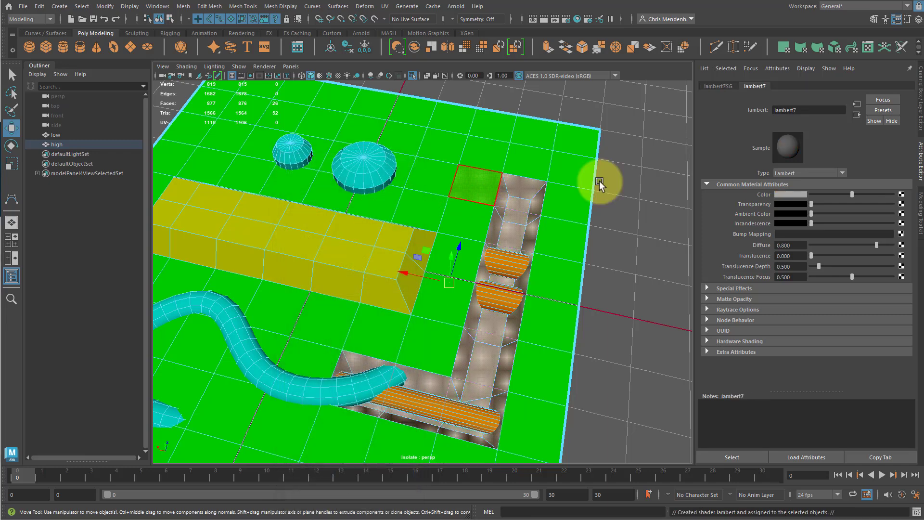
pyautogui.click(788, 194)
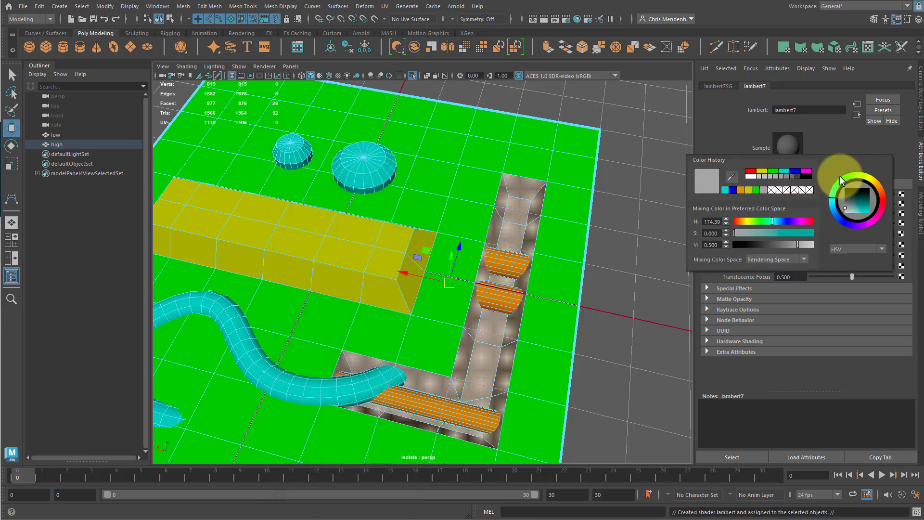
pyautogui.moveTo(868, 225); pyautogui.dragTo(871, 214)
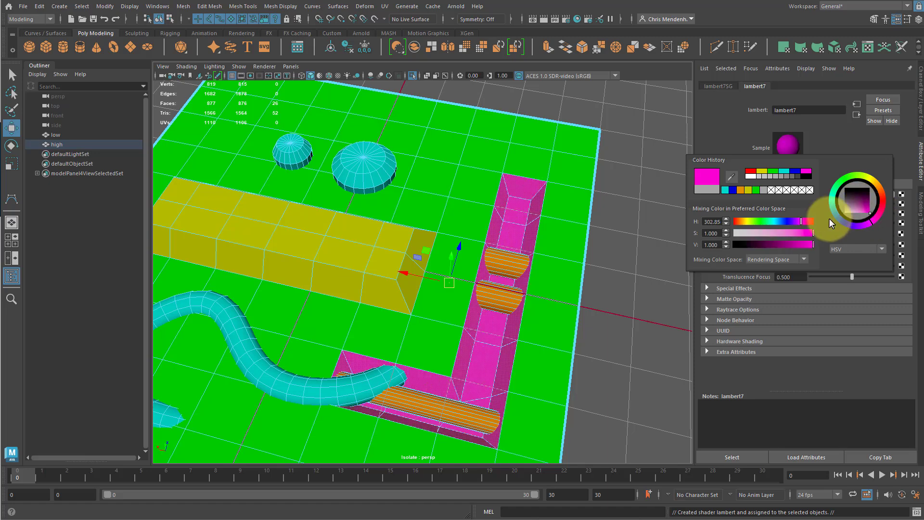
# - Rename the magenta Lambert material mat_dimpledR
pyautogui.click(803, 110)
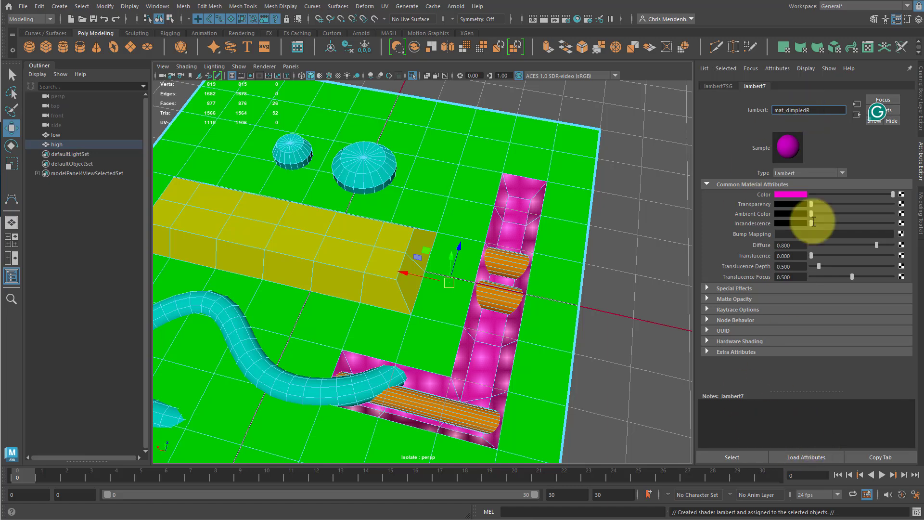
pyautogui.click(422, 359)
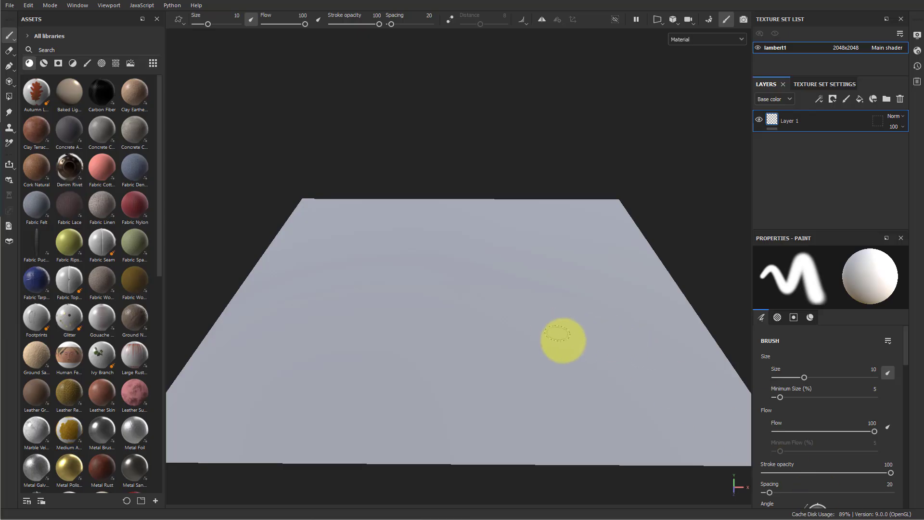
pyautogui.moveTo(563, 341)
pyautogui.keyDown('alt'); pyautogui.mouseDown()
pyautogui.moveTo(568, 363)
pyautogui.moveTo(592, 334)
pyautogui.moveTo(569, 334)
pyautogui.moveTo(586, 225)
pyautogui.moveTo(513, 322)
pyautogui.moveTo(422, 302)
pyautogui.mouseUp(); pyautogui.keyUp('alt')
pyautogui.moveTo(503, 212)
pyautogui.mouseDown()
pyautogui.moveTo(431, 221)
pyautogui.moveTo(530, 181)
pyautogui.moveTo(473, 203)
pyautogui.mouseUp()
pyautogui.hotkey('ctrl', 'z')
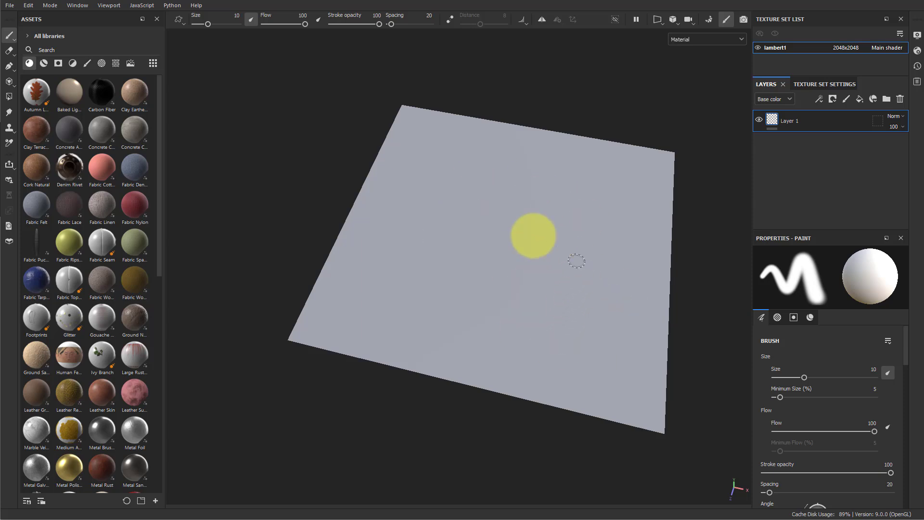
pyautogui.keyDown('alt'); pyautogui.moveTo(534, 236); pyautogui.dragTo(537, 270); pyautogui.keyUp('alt')
pyautogui.moveTo(537, 175)
pyautogui.mouseDown()
pyautogui.moveTo(497, 159)
pyautogui.moveTo(533, 198)
pyautogui.moveTo(429, 171)
pyautogui.mouseUp()
pyautogui.hotkey('ctrl', 'z')
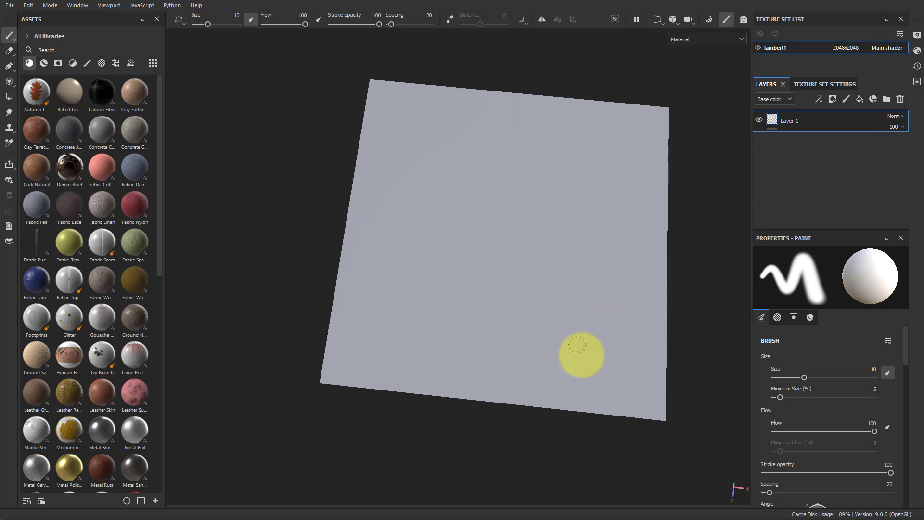
pyautogui.keyDown('alt'); pyautogui.moveTo(577, 345); pyautogui.dragTo(619, 251); pyautogui.keyUp('alt')
# - Enter mesh map baking mode in Substance Painter and set the output size to 2048
pyautogui.click(710, 21)
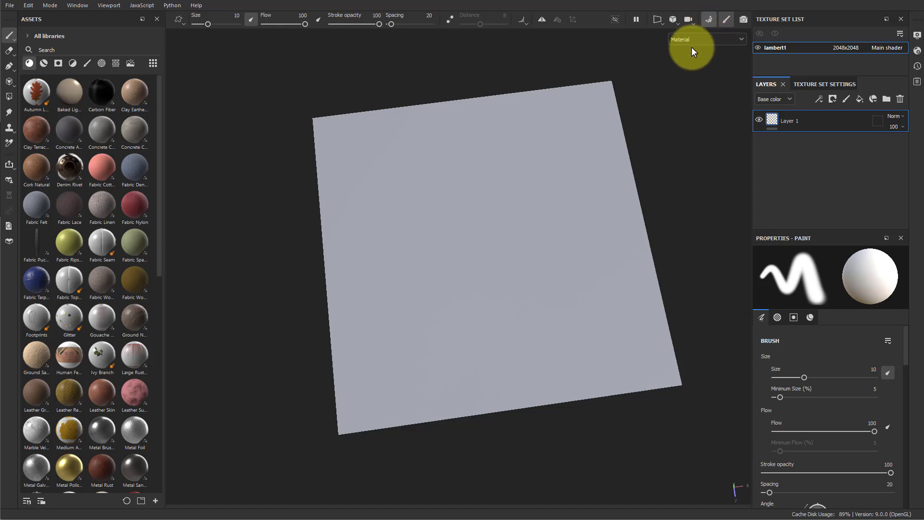
pyautogui.click(224, 50)
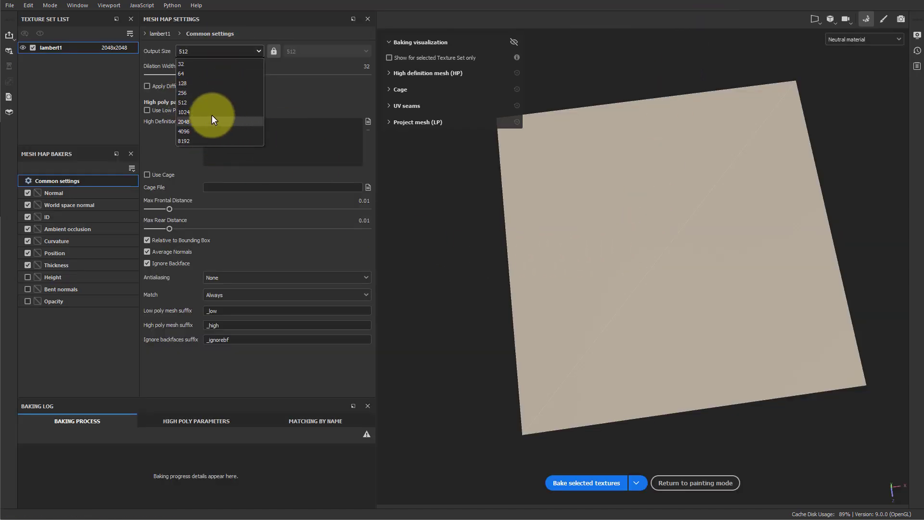
pyautogui.click(189, 121)
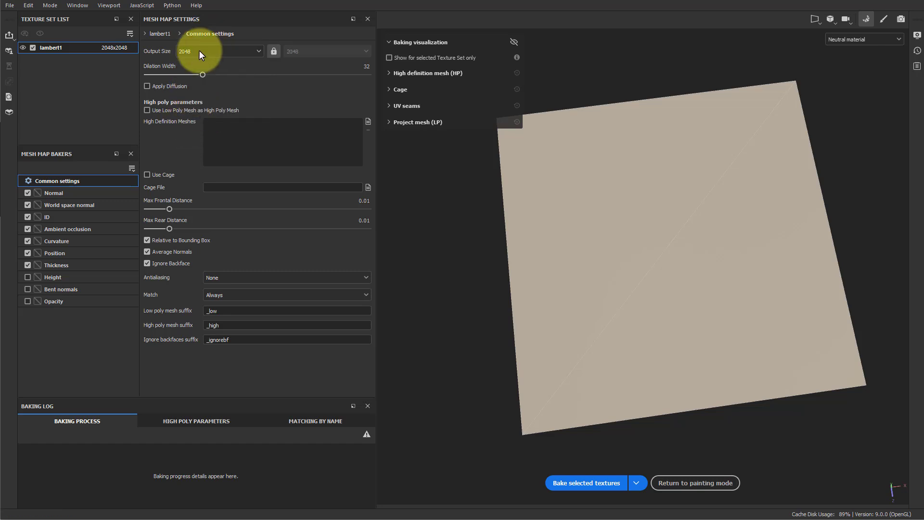
# - Load high.fbx from the Desktop as the high definition mesh for baking
pyautogui.click(368, 121)
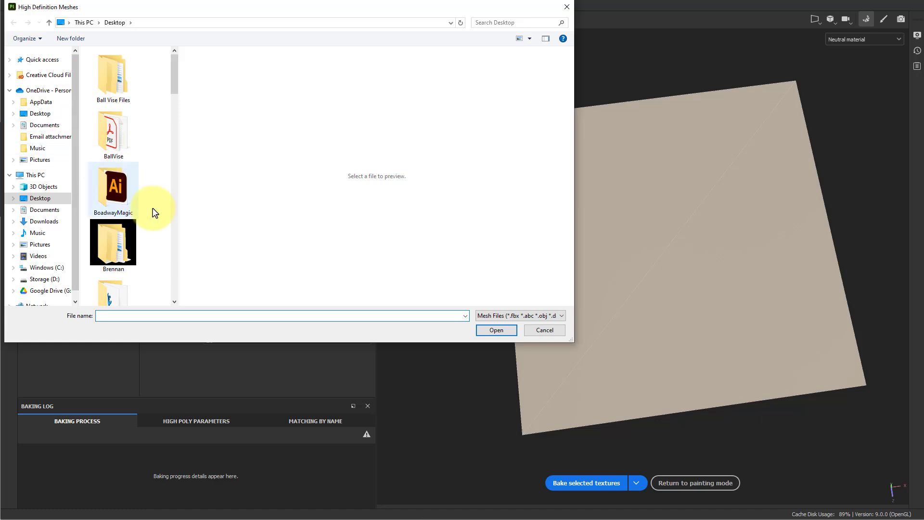
pyautogui.scroll(-10, 162, 202)
pyautogui.moveTo(178, 178); pyautogui.dragTo(170, 241)
pyautogui.click(115, 139)
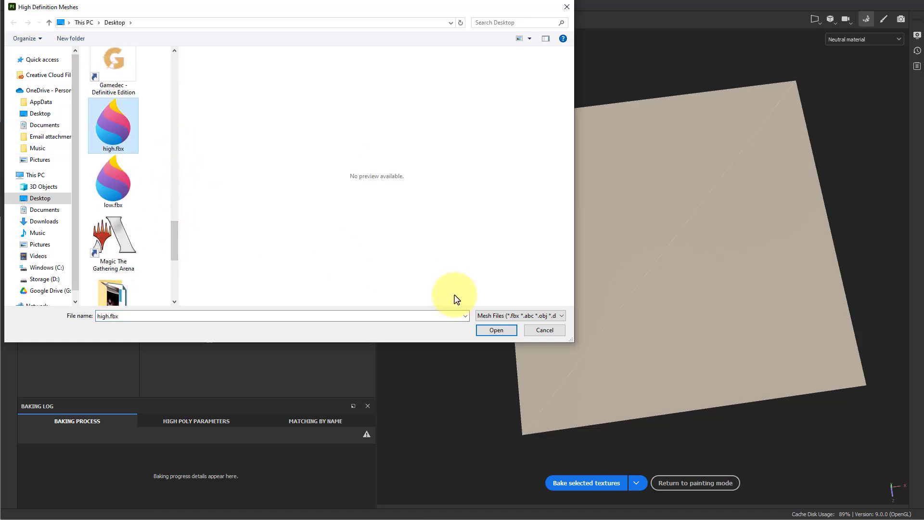
pyautogui.click(496, 329)
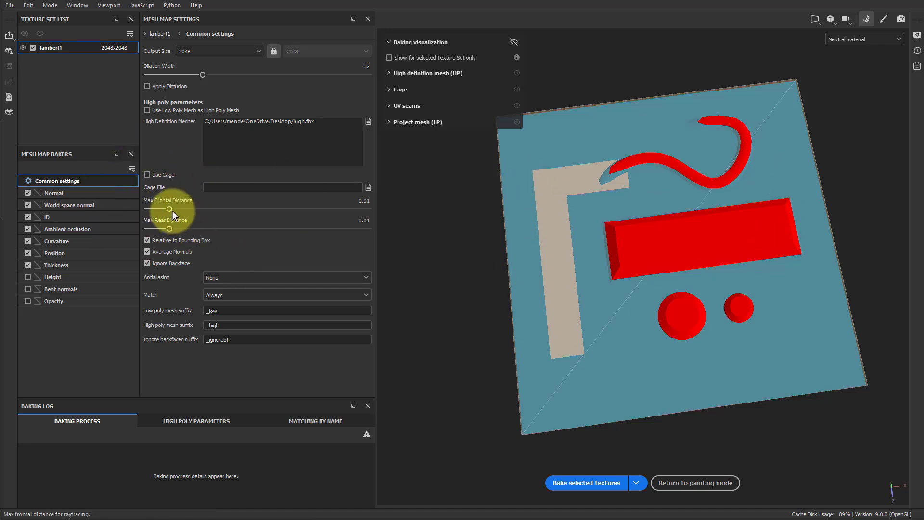
# - Set the bake's max frontal distance to 0.0748, max rear distance to 0.0611 and antialiasing to Supersampling 4x
pyautogui.moveTo(172, 210); pyautogui.dragTo(206, 215)
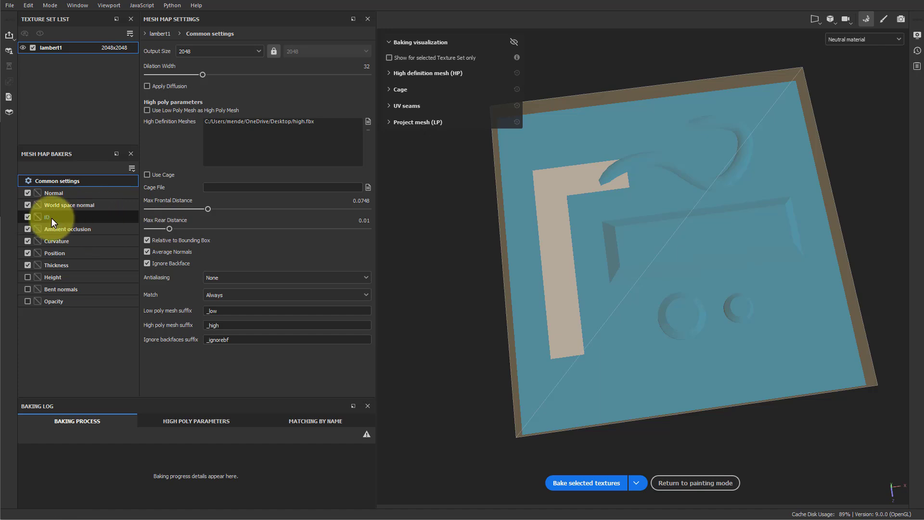
pyautogui.moveTo(203, 229); pyautogui.dragTo(200, 230)
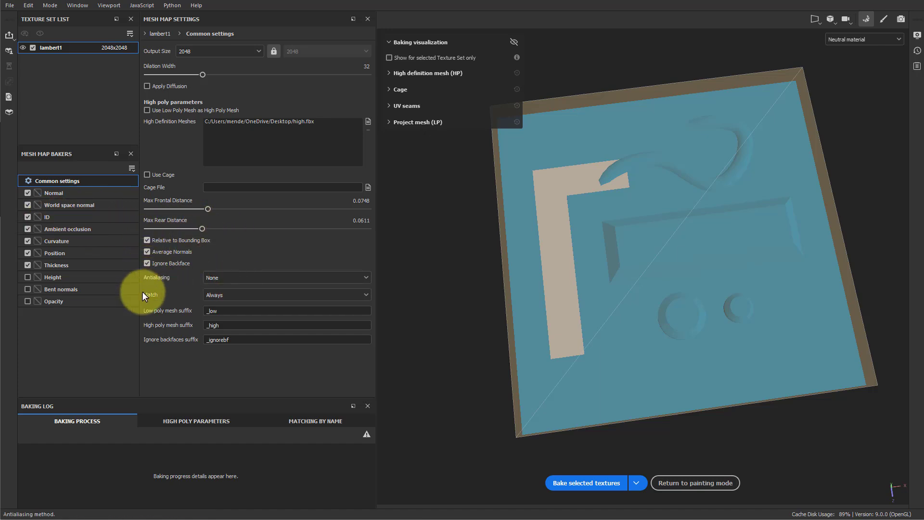
pyautogui.click(261, 278)
pyautogui.click(246, 300)
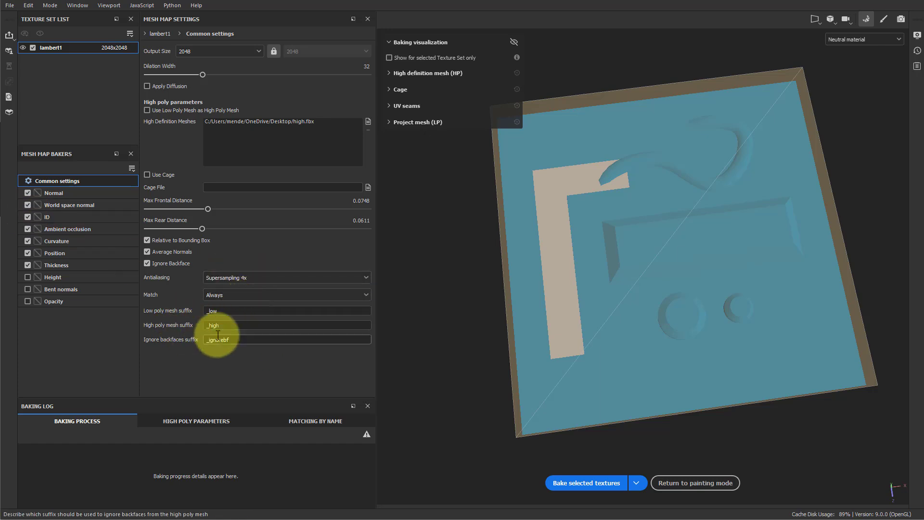
# - Try matching the low and high meshes By Mesh Name, and set Match back to Always
pyautogui.click(241, 299)
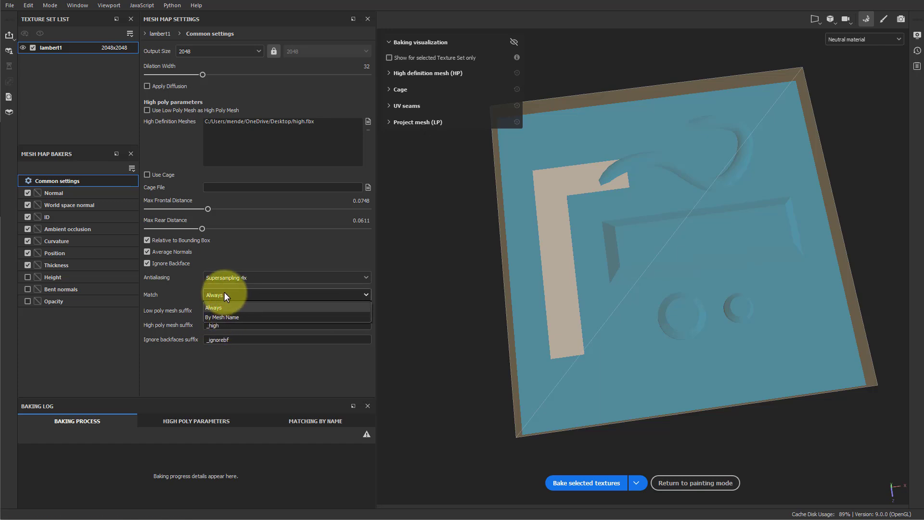
pyautogui.click(224, 293)
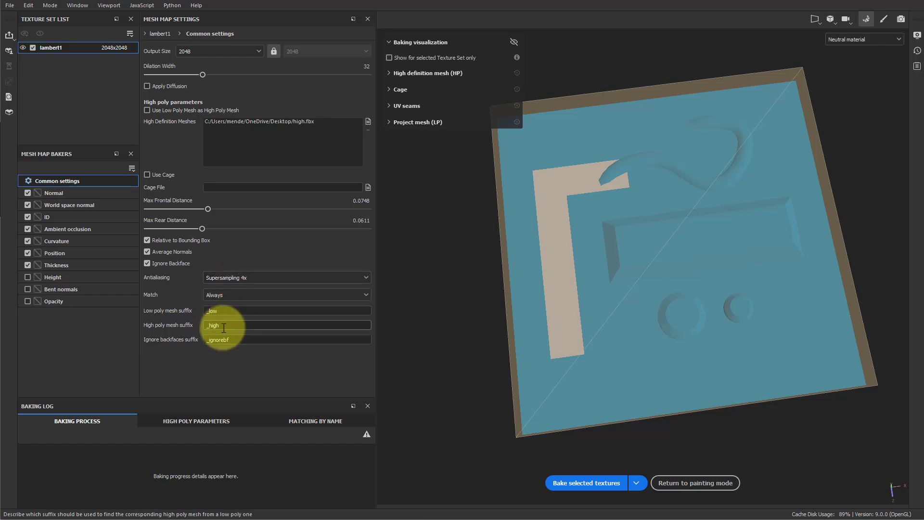
pyautogui.click(235, 296)
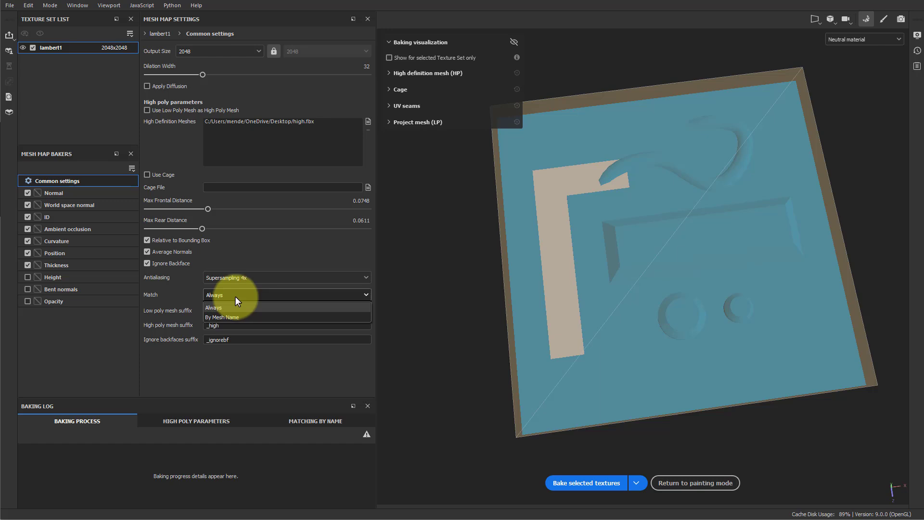
pyautogui.click(224, 317)
pyautogui.click(230, 299)
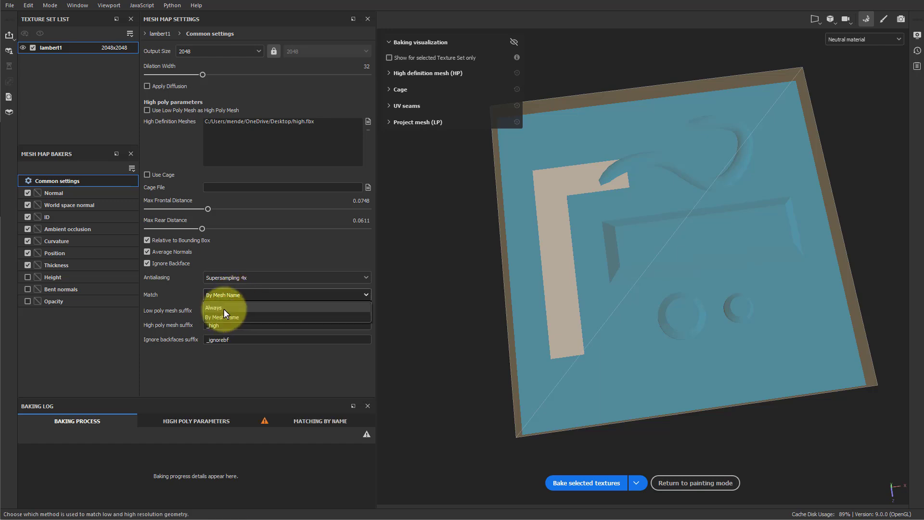
pyautogui.click(222, 308)
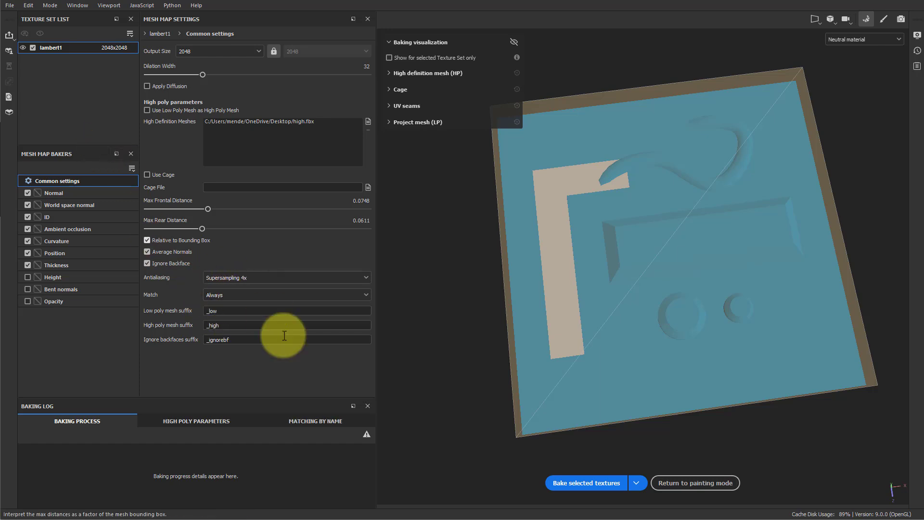
# - Bake the selected mesh maps for lambert1 and return to painting mode
pyautogui.click(573, 483)
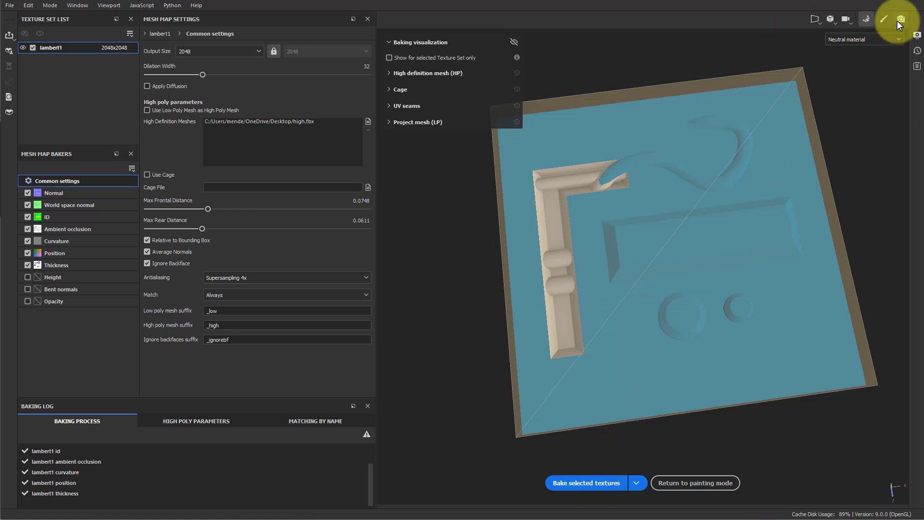
pyautogui.click(884, 19)
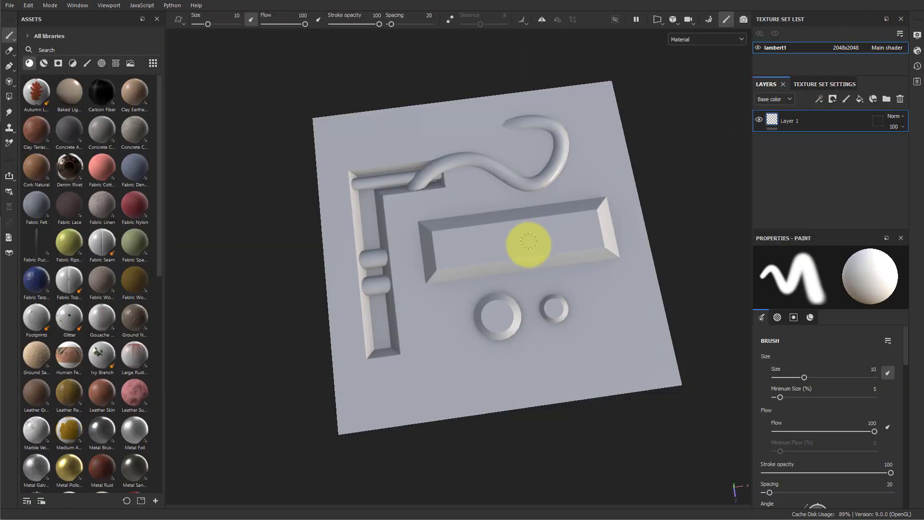
pyautogui.keyDown('alt'); pyautogui.moveTo(501, 310); pyautogui.dragTo(527, 310); pyautogui.keyUp('alt')
pyautogui.moveTo(527, 310)
pyautogui.keyDown('alt'); pyautogui.mouseDown(button='right')
pyautogui.moveTo(487, 262)
pyautogui.moveTo(650, 268)
pyautogui.moveTo(553, 279)
pyautogui.moveTo(440, 175)
pyautogui.mouseUp(button='right'); pyautogui.keyUp('alt')
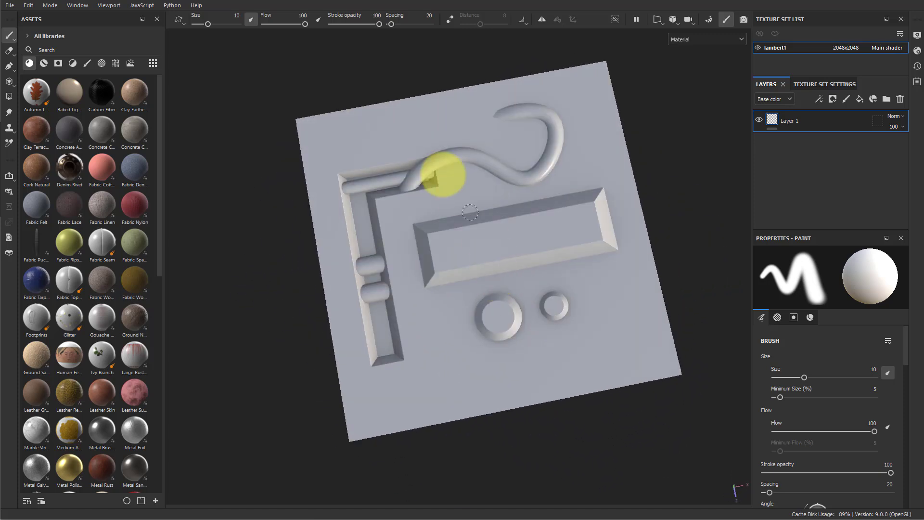
pyautogui.keyDown('alt'); pyautogui.moveTo(598, 212); pyautogui.dragTo(599, 308); pyautogui.keyUp('alt')
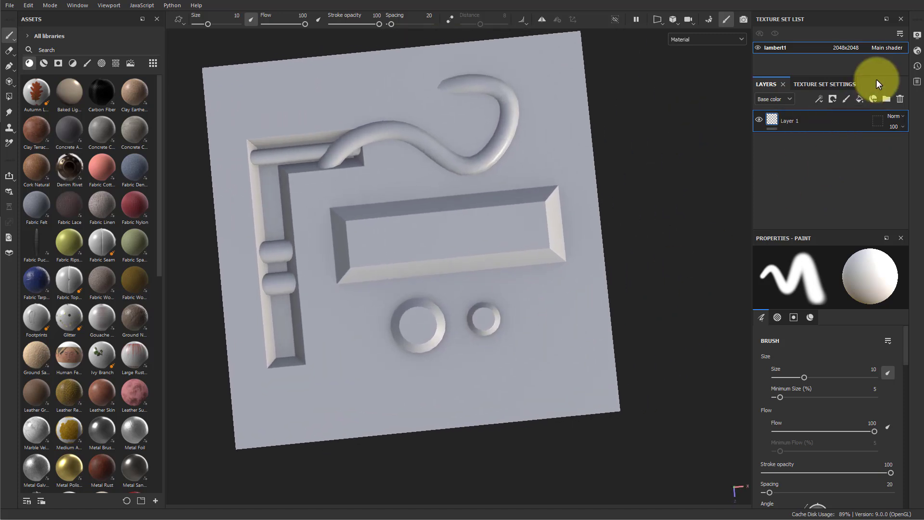
pyautogui.keyDown('alt'); pyautogui.keyDown('shift'); pyautogui.moveTo(526, 262); pyautogui.dragTo(507, 264); pyautogui.keyUp('shift'); pyautogui.keyUp('alt')
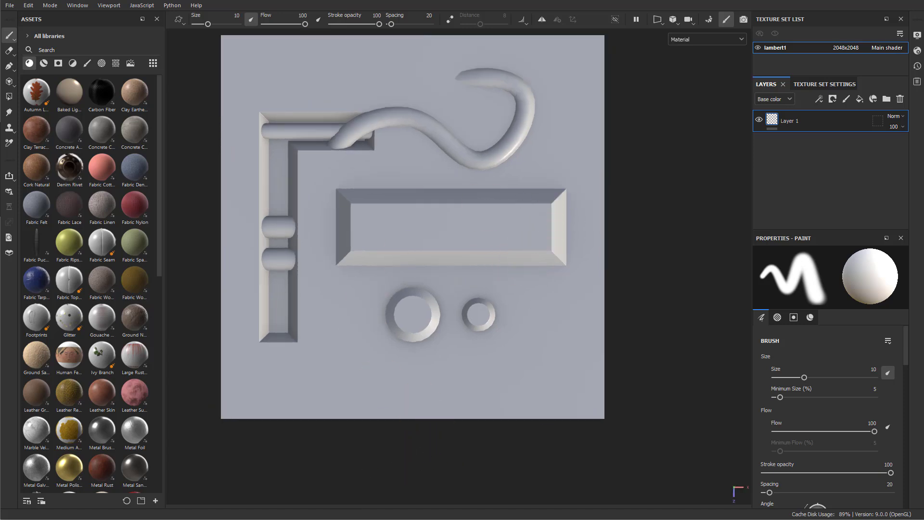
# - Search the material library for "carb" and add Carbon Fiber as a fill layer beneath Layer 1
pyautogui.click(55, 49)
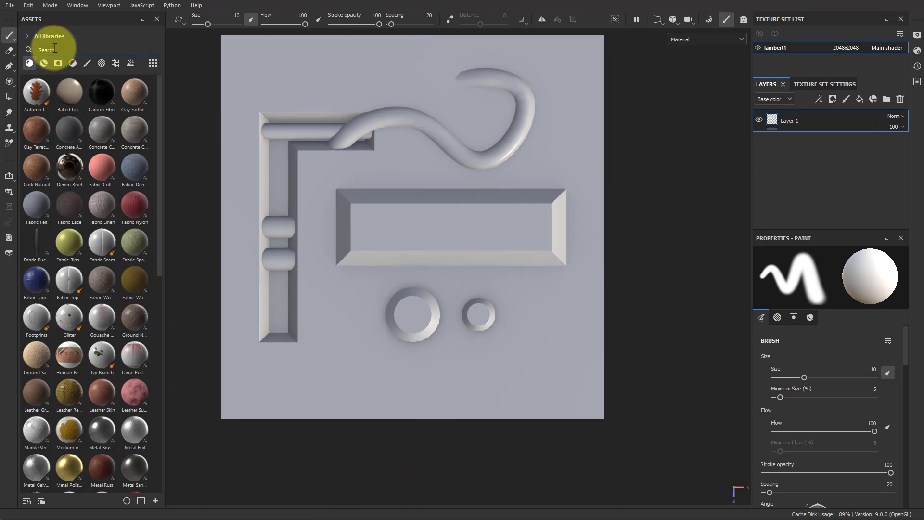
pyautogui.write('carb')
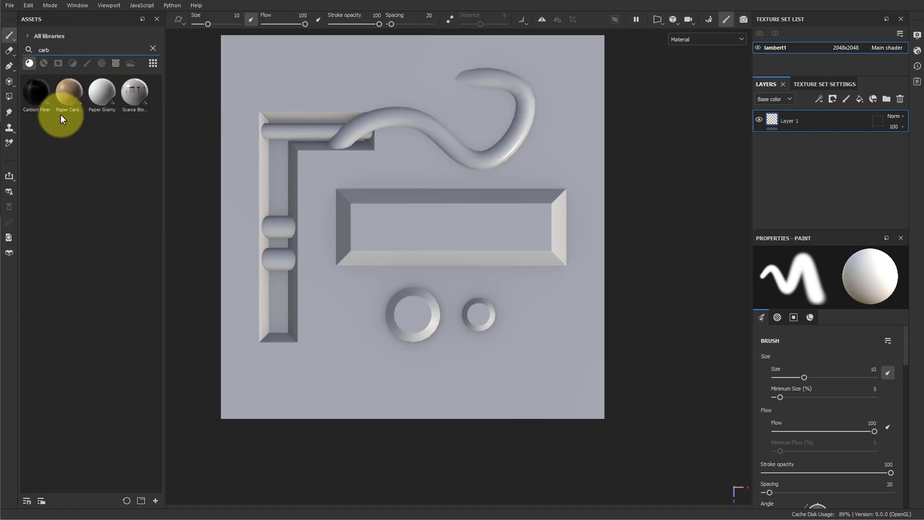
pyautogui.moveTo(26, 91)
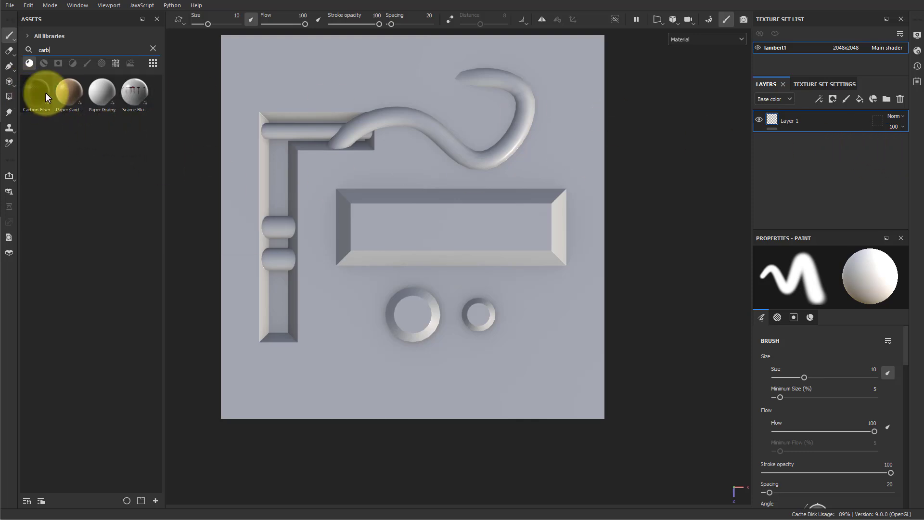
pyautogui.moveTo(39, 91); pyautogui.dragTo(804, 169)
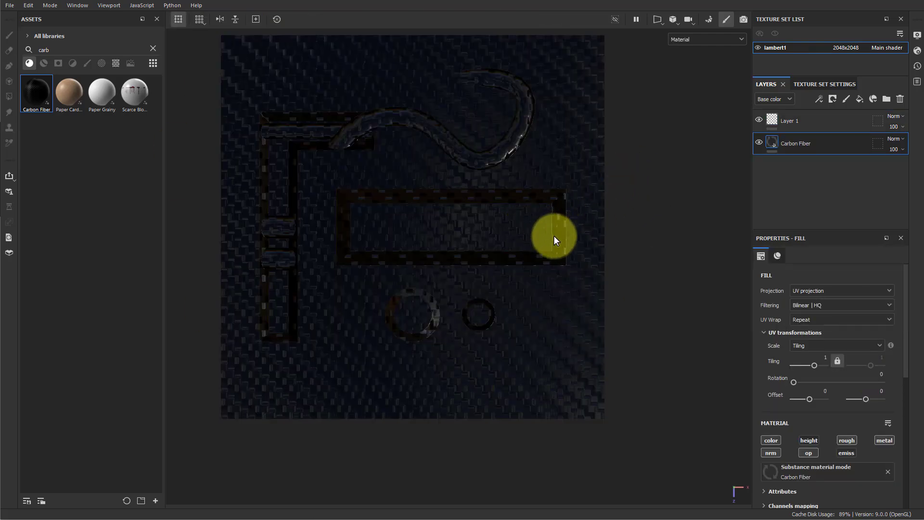
pyautogui.keyDown('alt'); pyautogui.moveTo(510, 261); pyautogui.dragTo(602, 279); pyautogui.keyUp('alt')
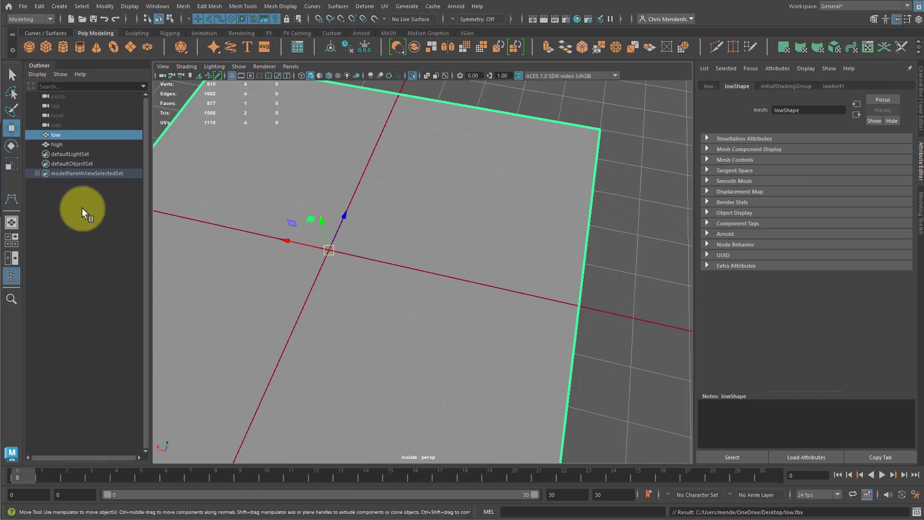
# - Switch to Maya, select the high mesh and bring up the attributes of its mat_CF material
pyautogui.click(73, 143)
pyautogui.hotkey('ctrl', '1')
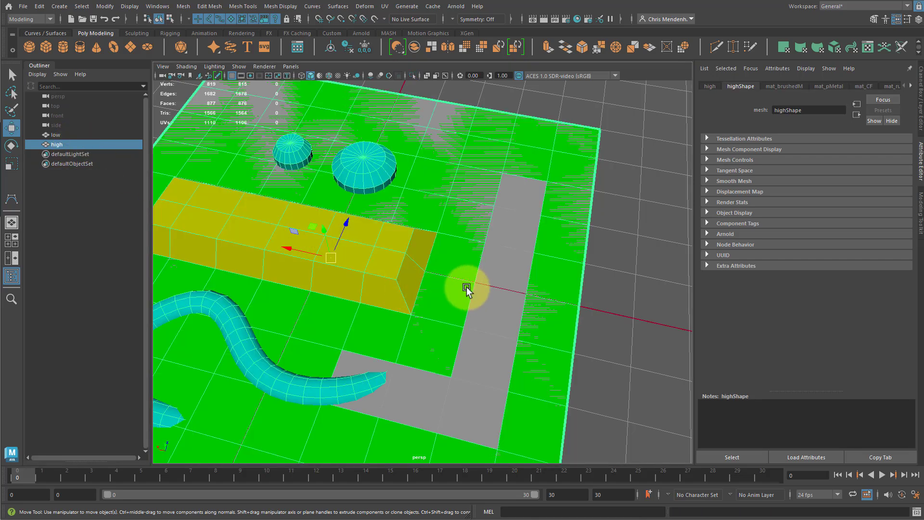
pyautogui.hotkey('ctrl', '1')
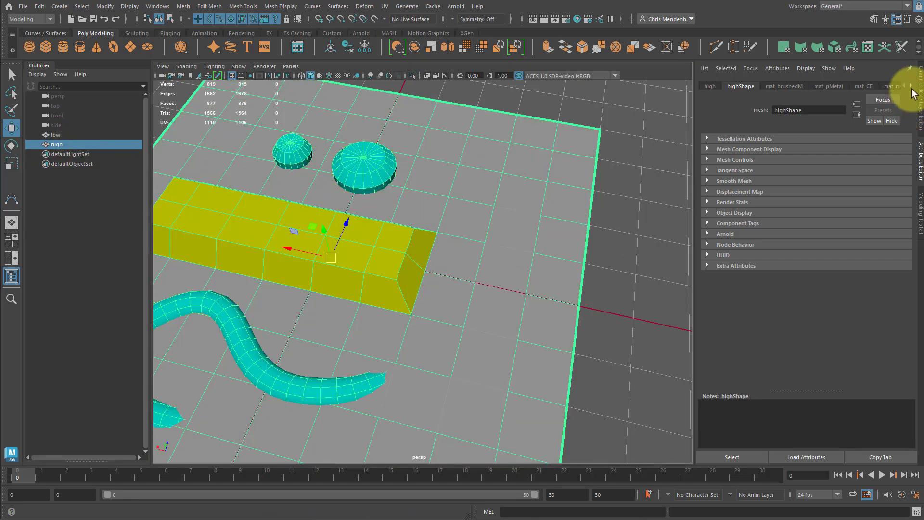
pyautogui.click(862, 86)
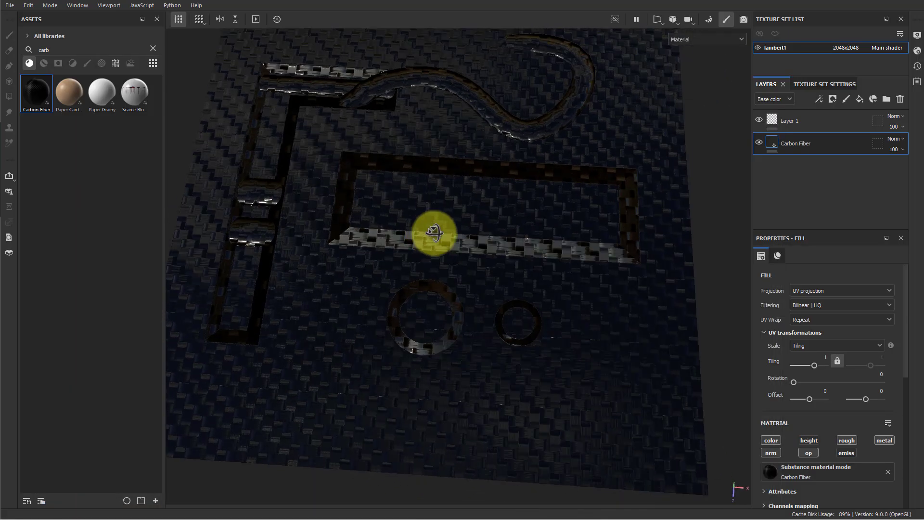
# - Return to Substance Painter and set the Carbon Fiber fill's UV tiling to 4.19
pyautogui.keyDown('alt'); pyautogui.moveTo(434, 233); pyautogui.dragTo(486, 243); pyautogui.keyUp('alt')
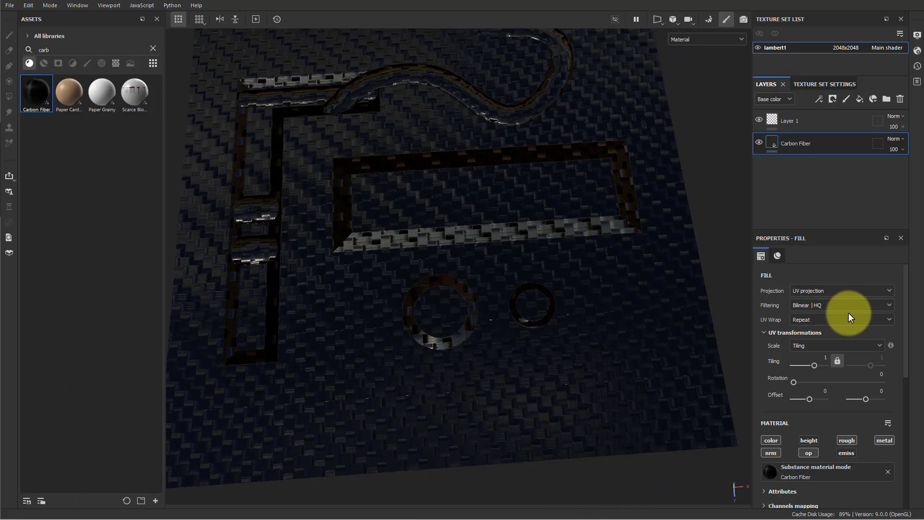
pyautogui.click(814, 292)
pyautogui.click(813, 291)
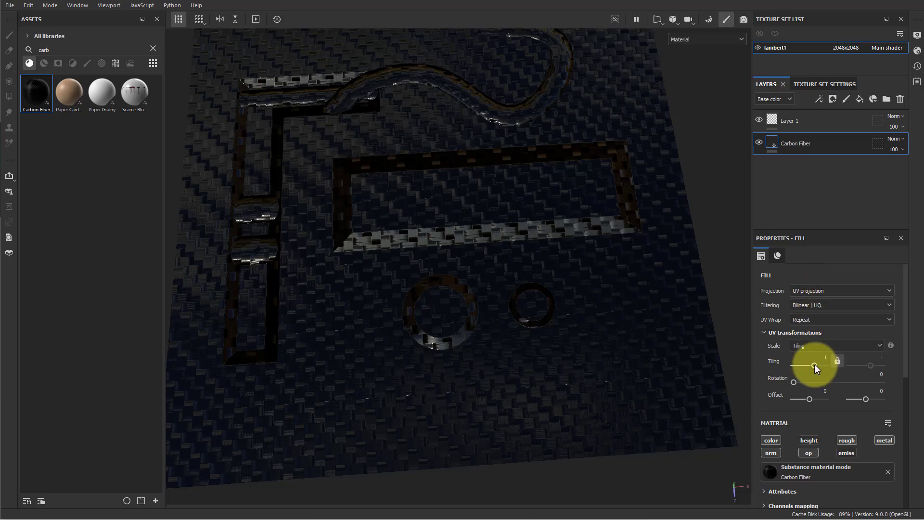
pyautogui.moveTo(814, 365); pyautogui.dragTo(817, 366)
pyautogui.keyDown('alt'); pyautogui.moveTo(561, 247); pyautogui.dragTo(606, 258); pyautogui.keyUp('alt')
pyautogui.scroll(3, 472, 219)
# - Add a black mask to the Carbon Fiber layer
pyautogui.click(832, 145)
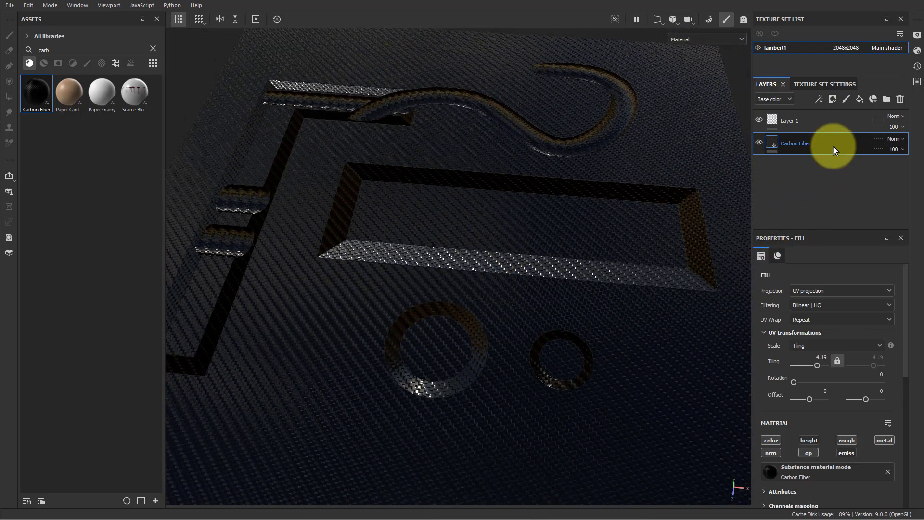
pyautogui.rightClick(833, 146)
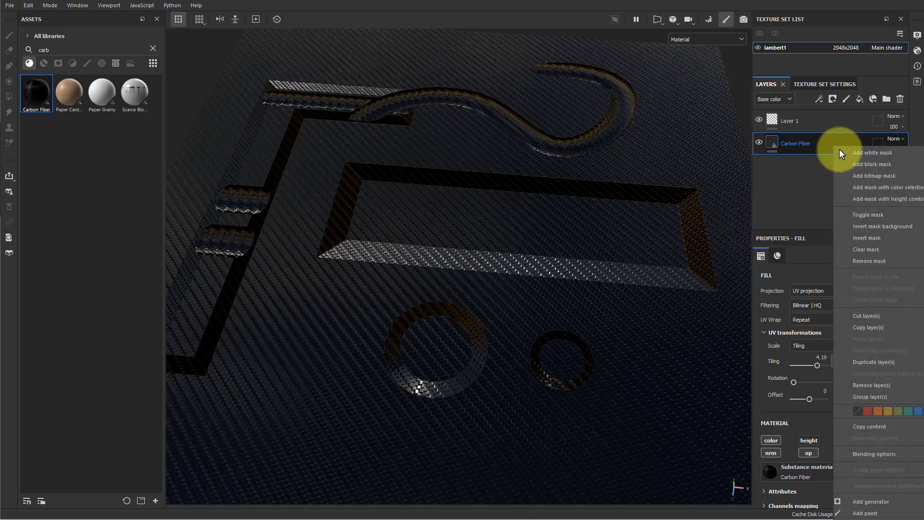
pyautogui.click(868, 167)
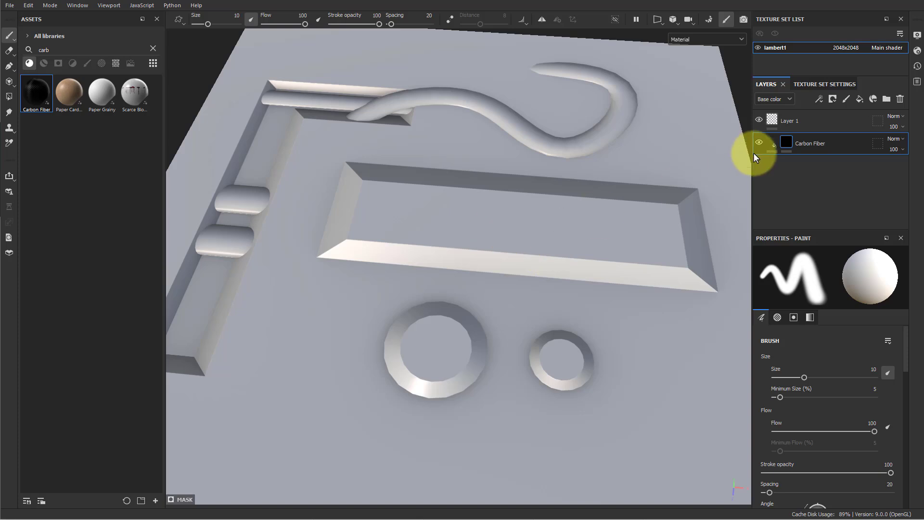
pyautogui.rightClick(784, 142)
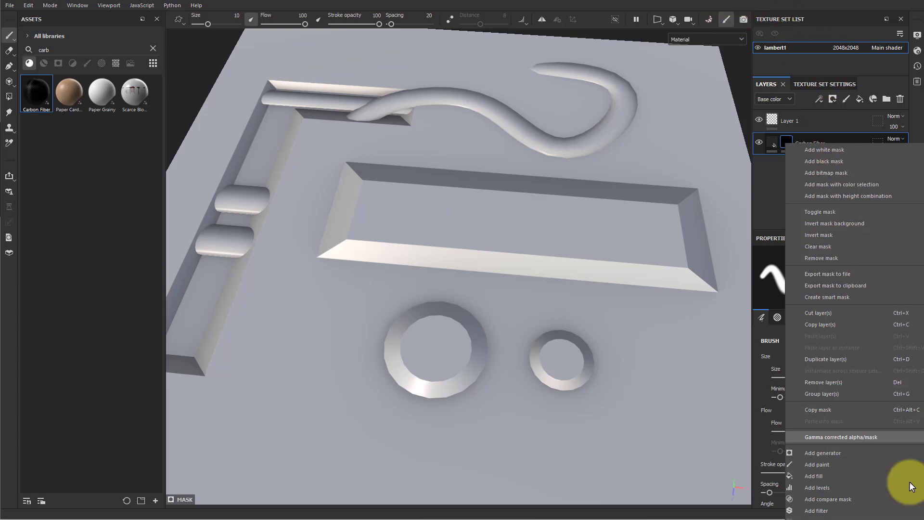
pyautogui.click(817, 517)
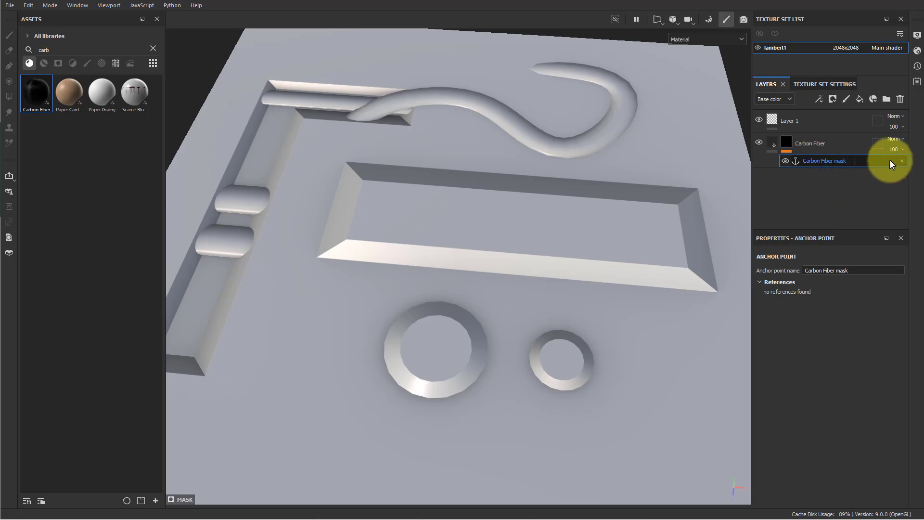
pyautogui.click(902, 162)
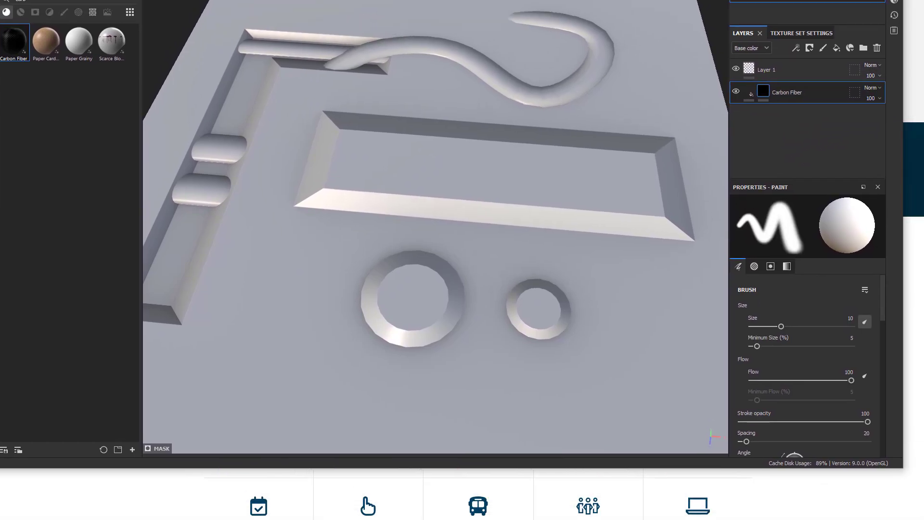
pyautogui.click(801, 64)
pyautogui.rightClick(776, 96)
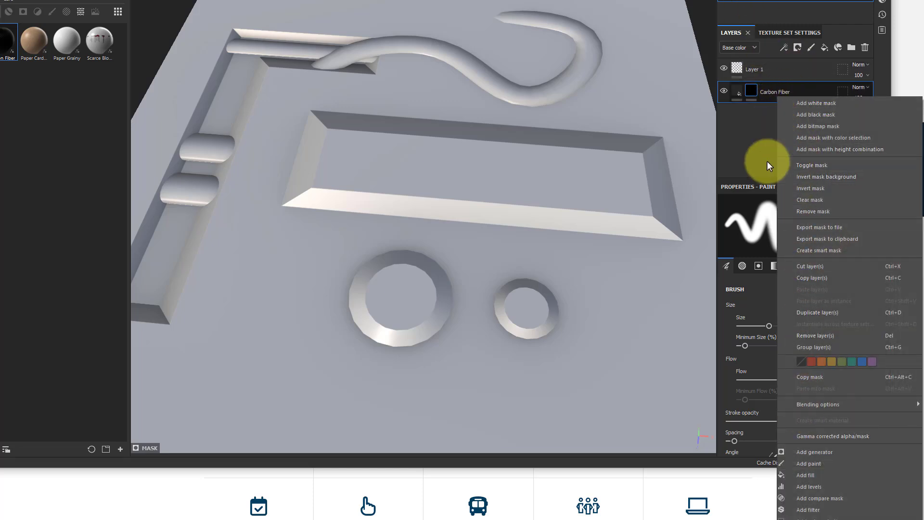
pyautogui.click(815, 37)
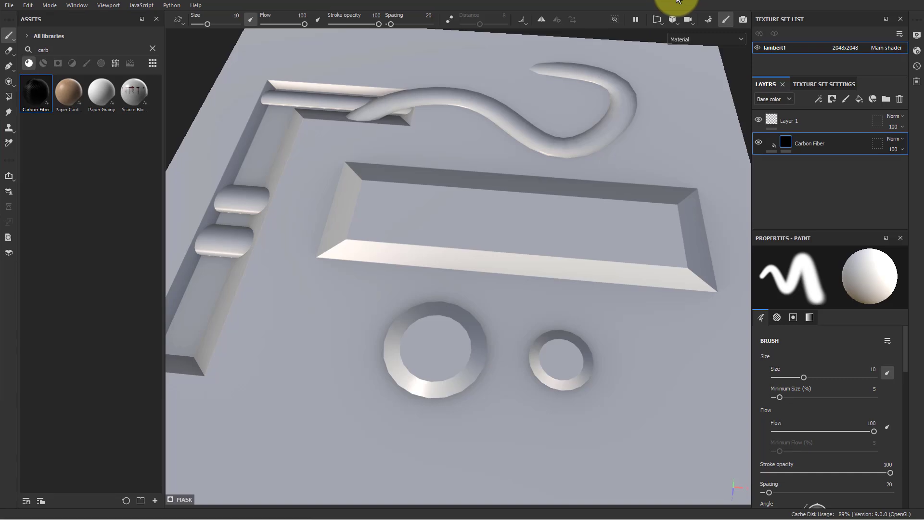
# - Add a color selection to the Carbon Fiber layer's mask and pick the yellow ID color of the rectangular recess
pyautogui.click(771, 142)
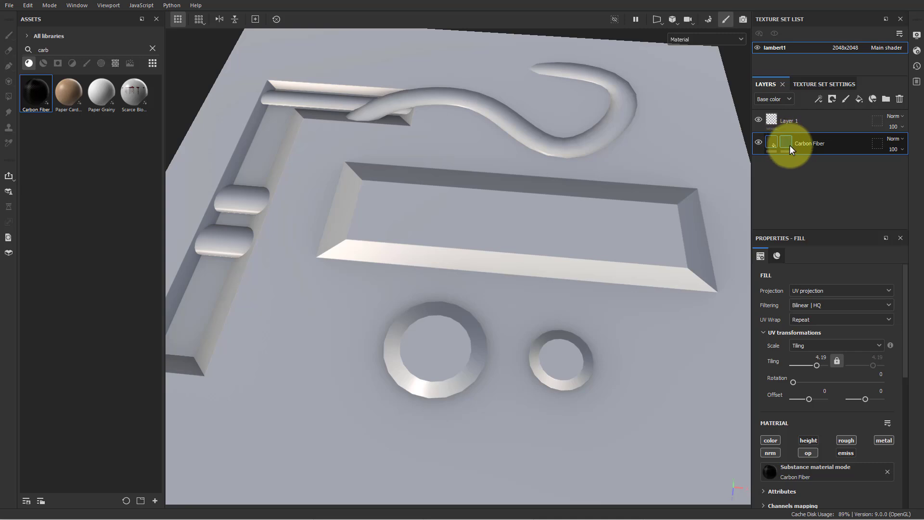
pyautogui.click(788, 144)
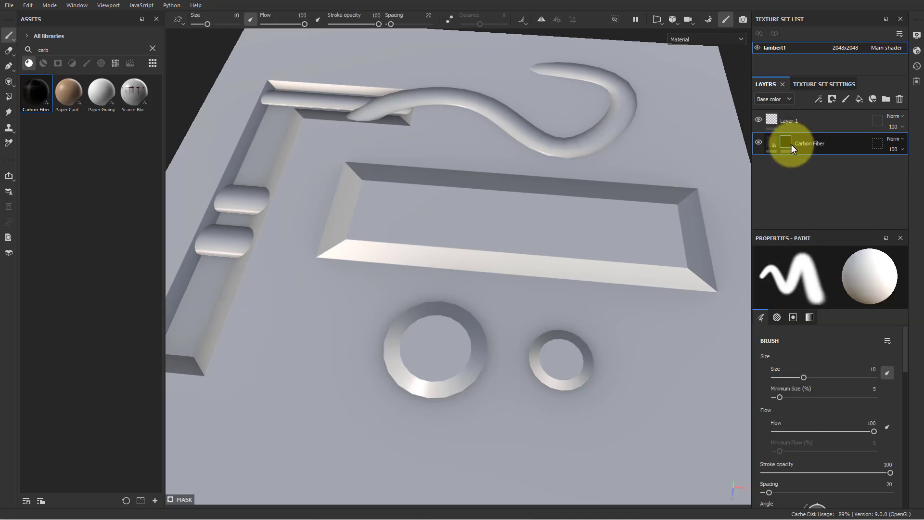
pyautogui.rightClick(788, 143)
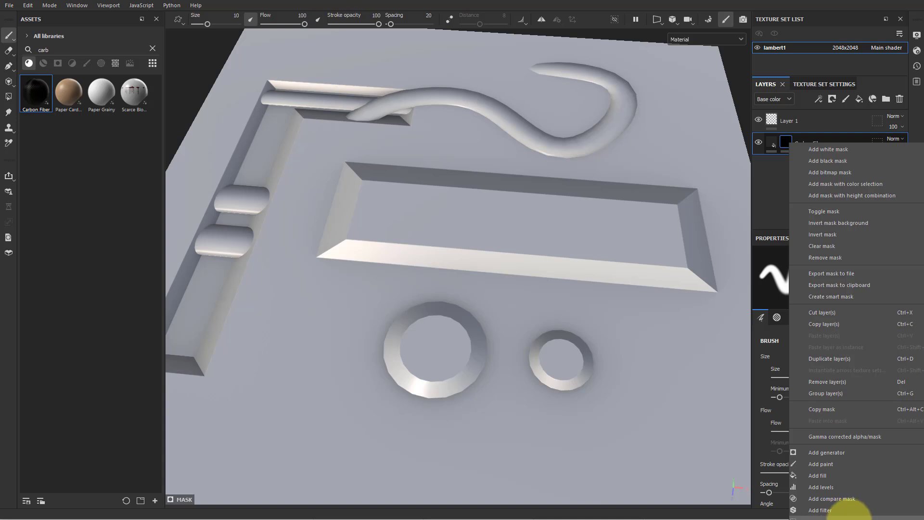
pyautogui.click(835, 519)
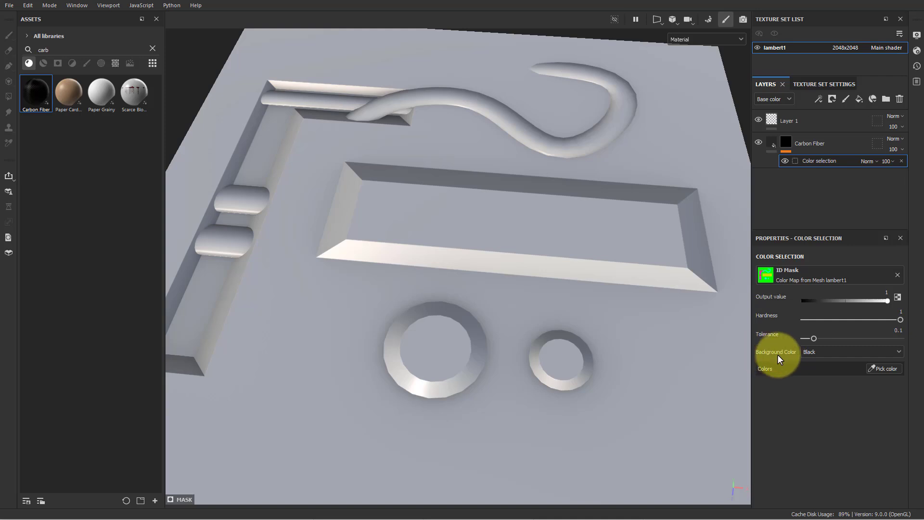
pyautogui.click(889, 370)
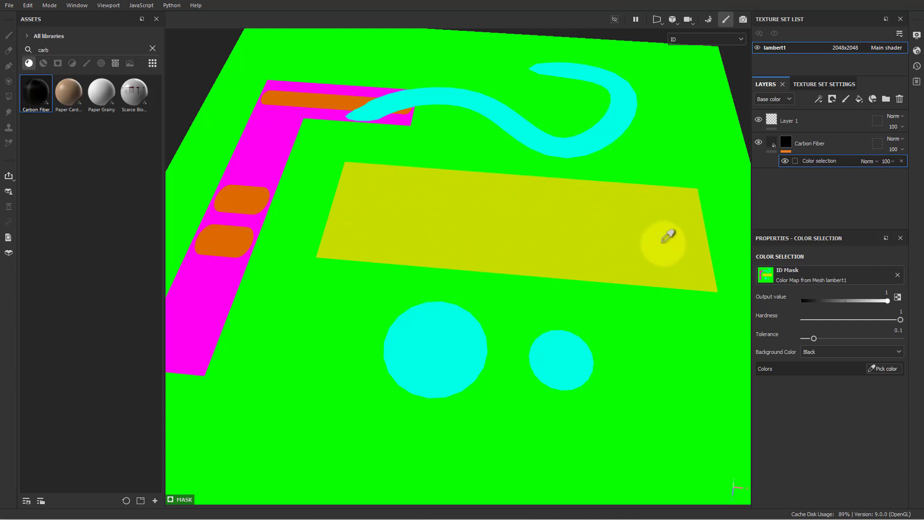
pyautogui.click(548, 213)
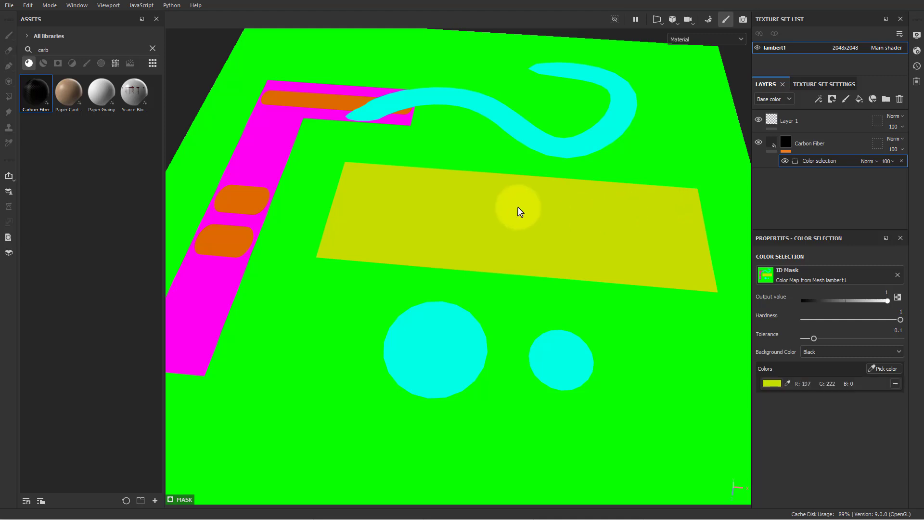
pyautogui.scroll(-5, 486, 321)
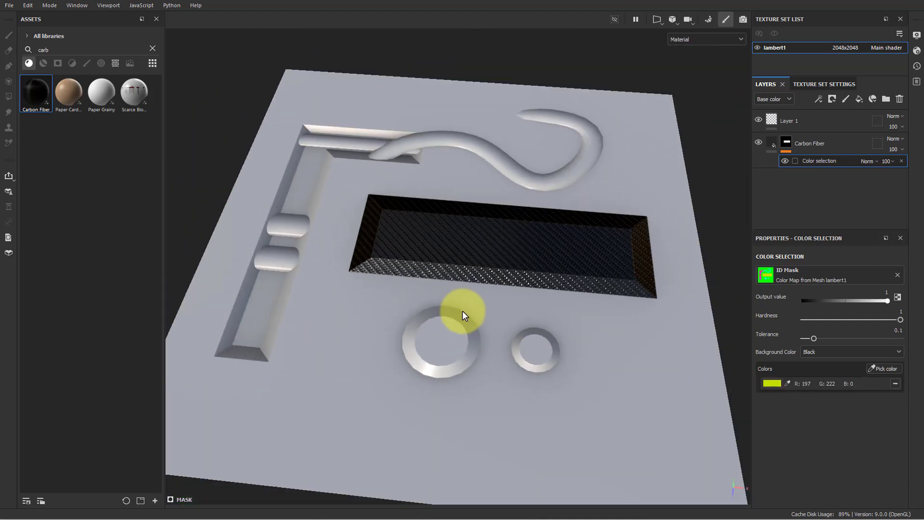
pyautogui.scroll(2, 493, 299)
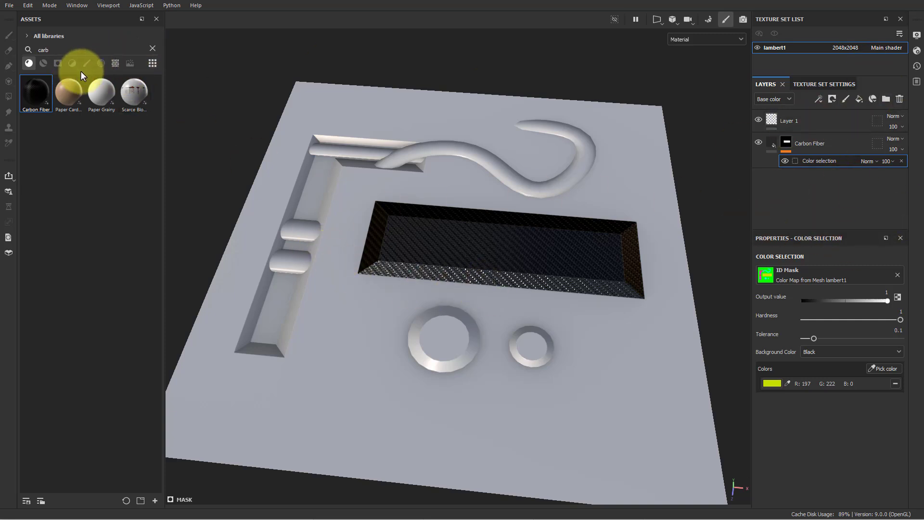
# - Search the material library for "rubber" and add Rubber Raw as a fill layer between Layer 1 and Carbon Fiber
pyautogui.click(153, 49)
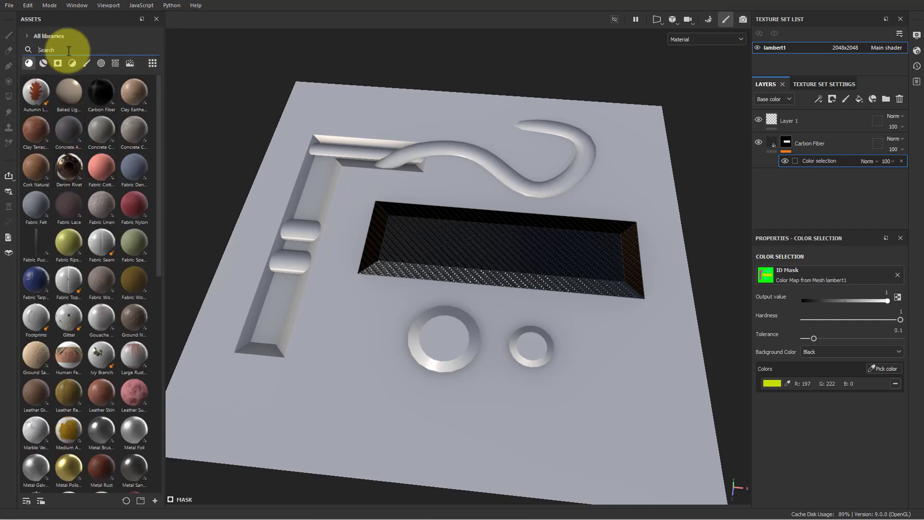
pyautogui.write('rubber')
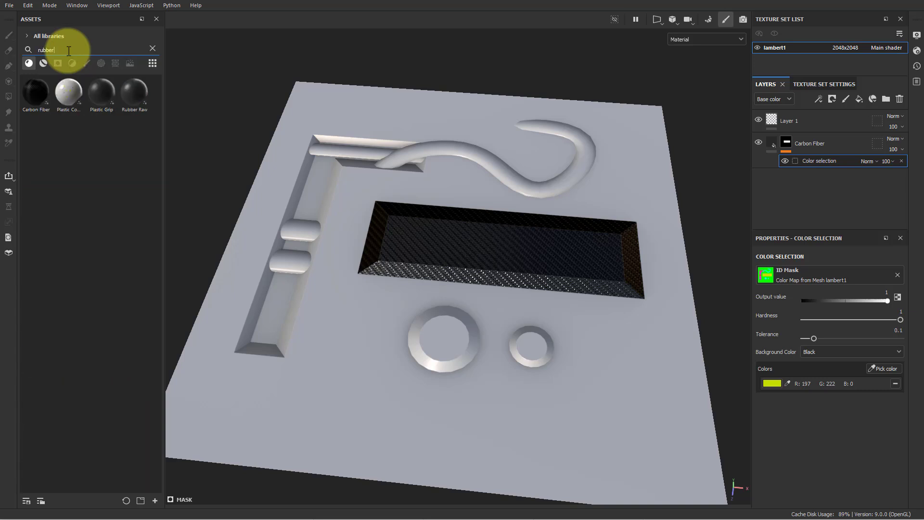
pyautogui.moveTo(137, 96); pyautogui.dragTo(793, 134)
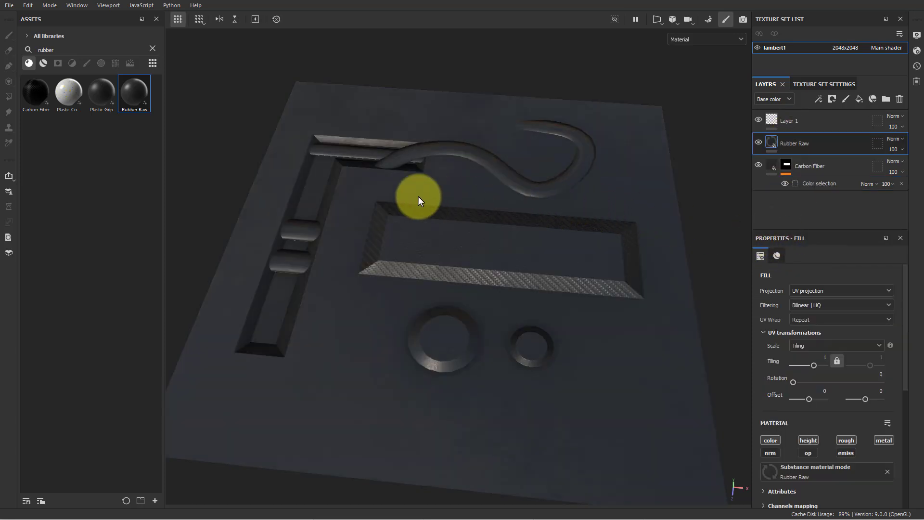
# - Add a black mask to the Rubber Raw layer
pyautogui.keyDown('alt'); pyautogui.moveTo(419, 201); pyautogui.dragTo(275, 195); pyautogui.keyUp('alt')
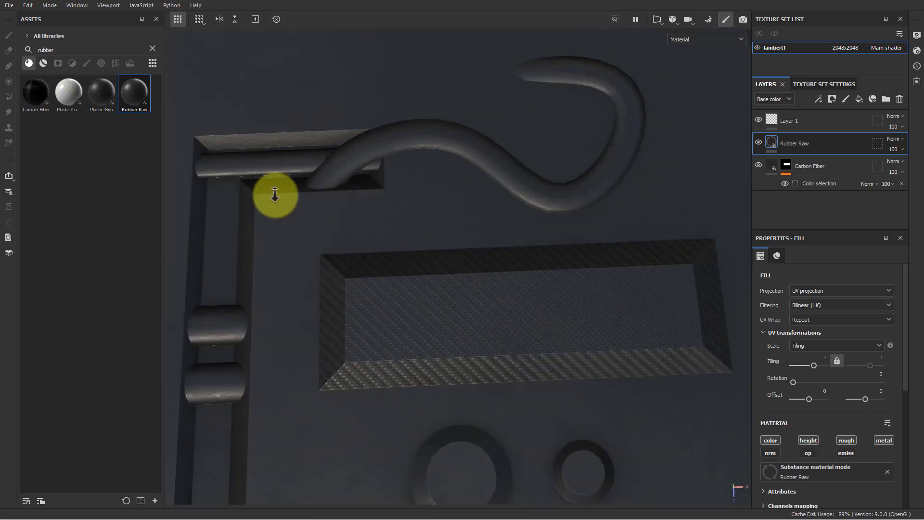
pyautogui.keyDown('alt'); pyautogui.moveTo(275, 195); pyautogui.dragTo(280, 212, button='right'); pyautogui.keyUp('alt')
pyautogui.rightClick(798, 140)
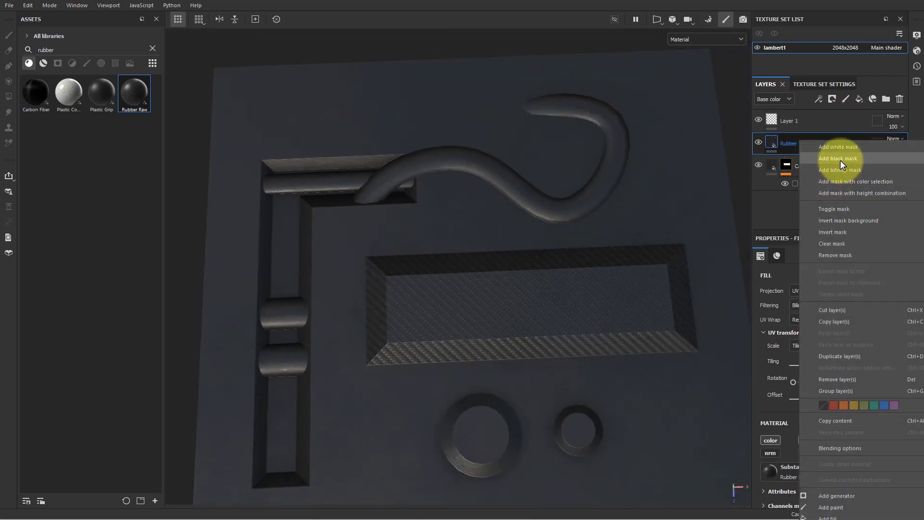
pyautogui.click(840, 159)
# - Add a color selection to the Rubber Raw layer's mask and pick the cyan ID color of the curved cable
pyautogui.rightClick(786, 143)
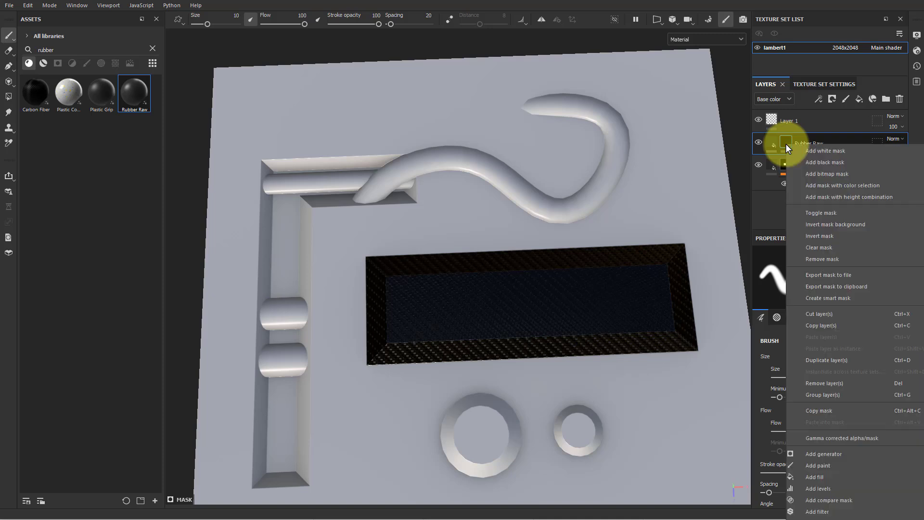
pyautogui.click(826, 502)
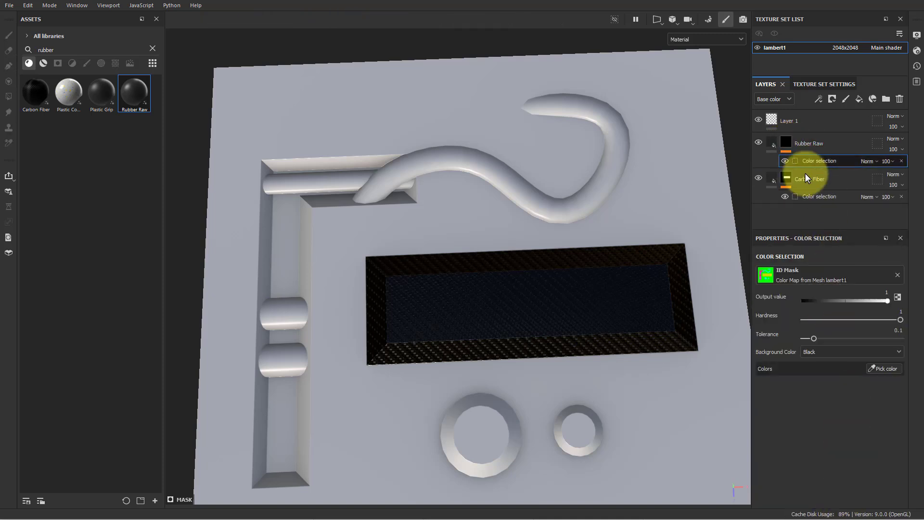
pyautogui.click(892, 369)
pyautogui.click(513, 190)
pyautogui.keyDown('alt'); pyautogui.moveTo(597, 313); pyautogui.dragTo(514, 236); pyautogui.keyUp('alt')
pyautogui.keyDown('alt'); pyautogui.moveTo(406, 110); pyautogui.dragTo(518, 189); pyautogui.keyUp('alt')
pyautogui.scroll(-3, 571, 239)
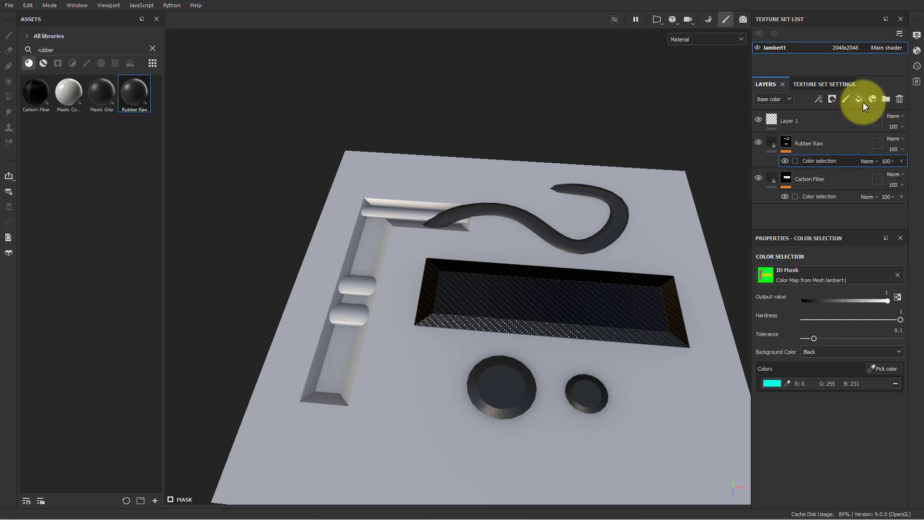
# - Create a folder above the Rubber Raw layer and name it Rusted Metal
pyautogui.click(886, 99)
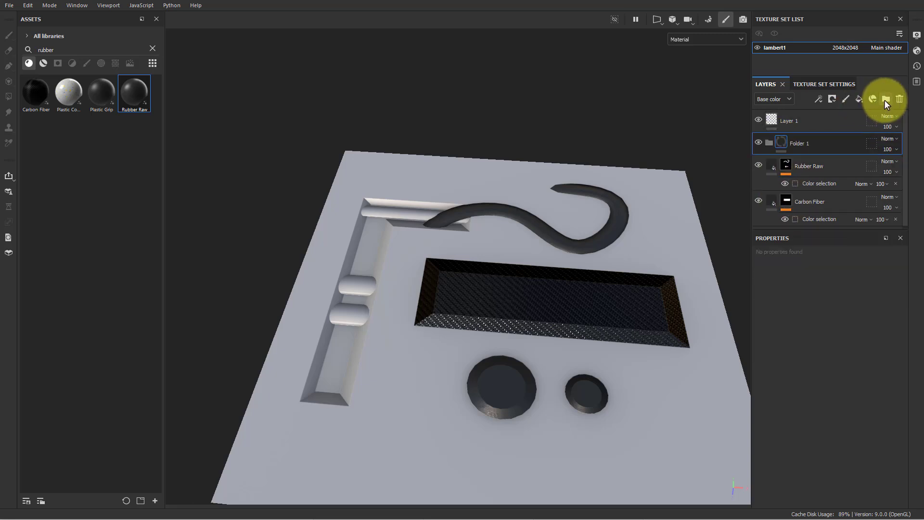
pyautogui.doubleClick(810, 144)
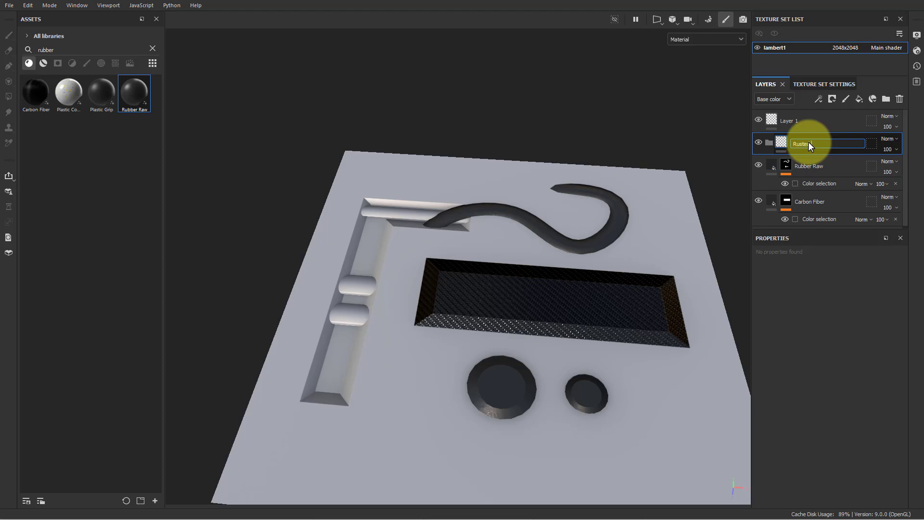
pyautogui.press('Return')
# - Review the parts' ID colors through the Rubber Raw layer's color selection, picking the cable's cyan again
pyautogui.scroll(1, 496, 405)
pyautogui.scroll(5, 497, 405)
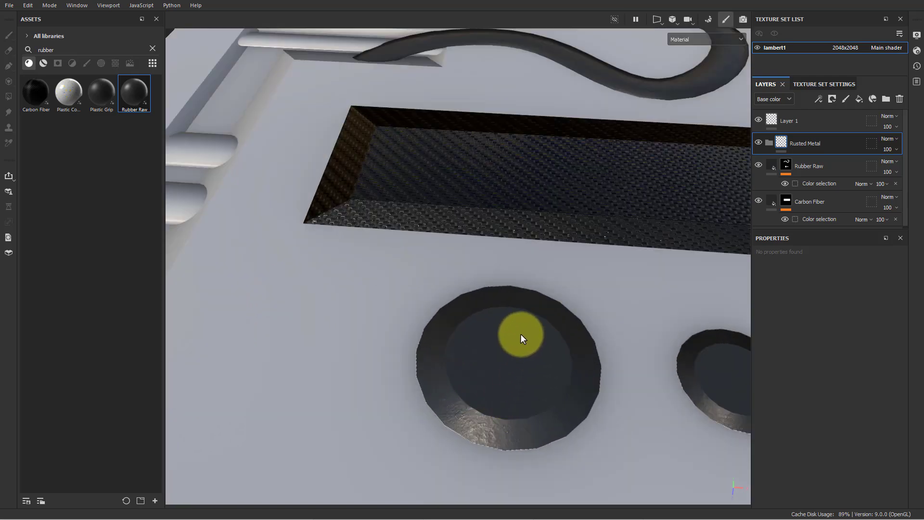
pyautogui.press('f')
pyautogui.click(804, 183)
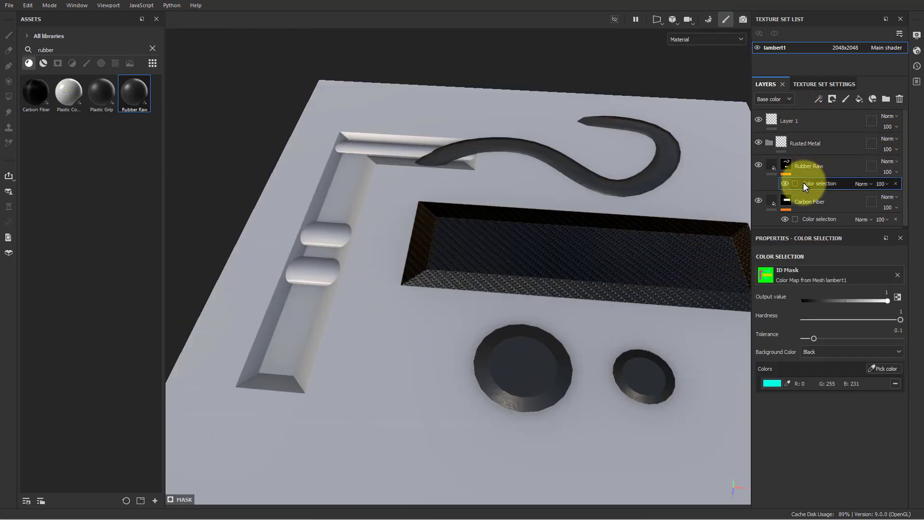
pyautogui.click(880, 369)
pyautogui.click(583, 177)
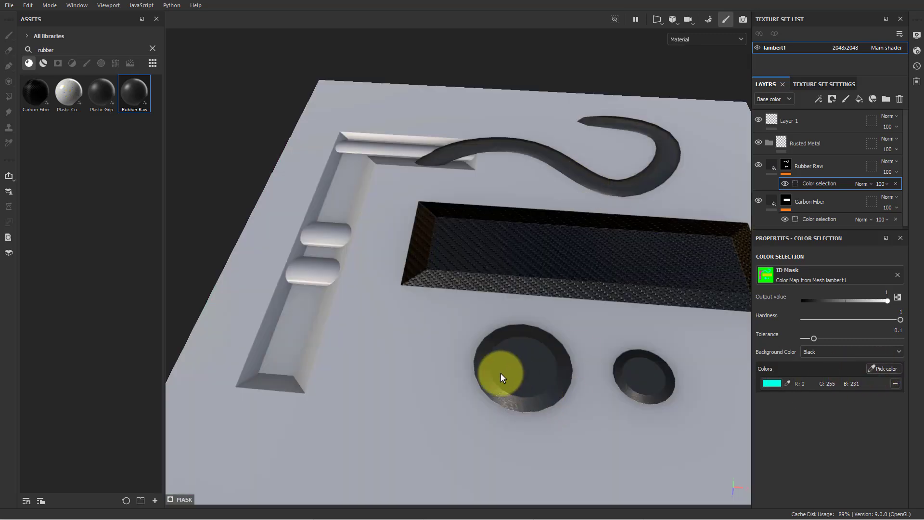
# - Search the material library for "rust" and add Metal Rust as a fill layer inside the Rusted Metal folder
pyautogui.keyDown('alt'); pyautogui.moveTo(674, 395); pyautogui.dragTo(547, 318); pyautogui.keyUp('alt')
pyautogui.keyDown('alt'); pyautogui.moveTo(548, 318); pyautogui.dragTo(763, 379, button='middle'); pyautogui.keyUp('alt')
pyautogui.keyDown('alt'); pyautogui.moveTo(544, 310); pyautogui.dragTo(526, 324); pyautogui.keyUp('alt')
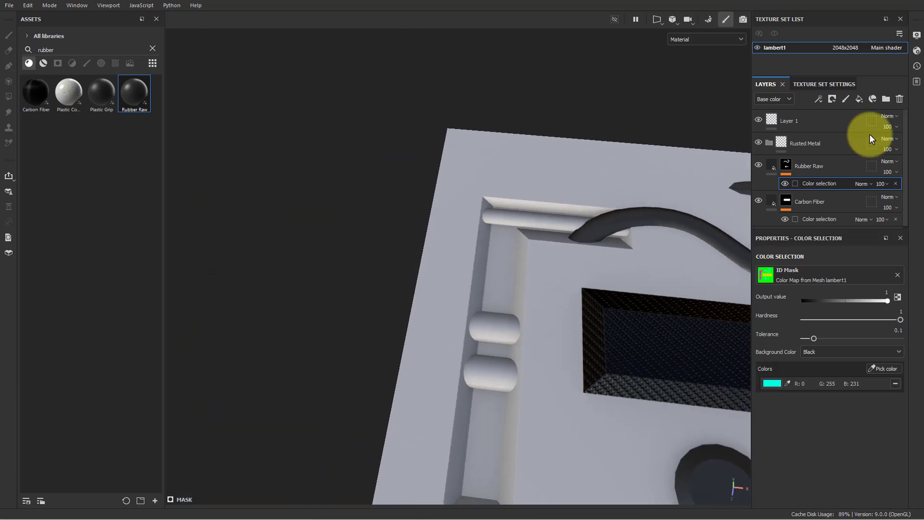
pyautogui.click(814, 144)
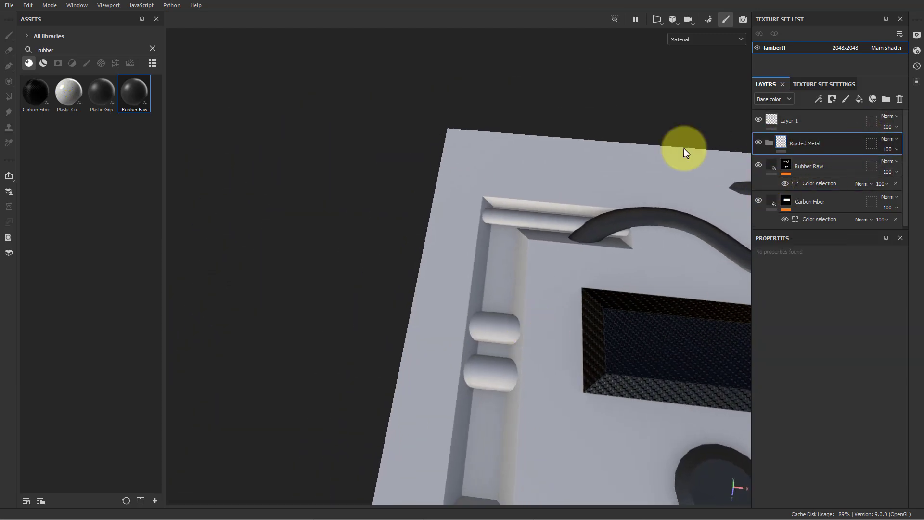
pyautogui.click(152, 48)
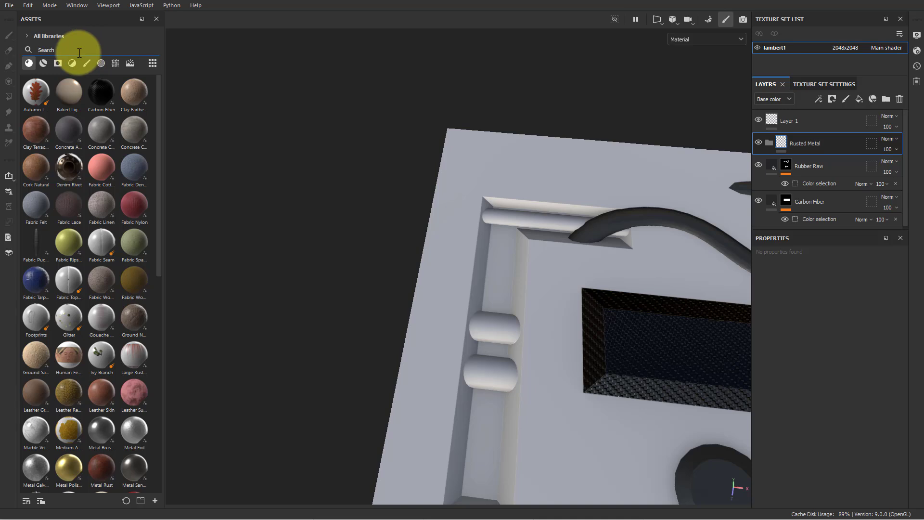
pyautogui.write('rust')
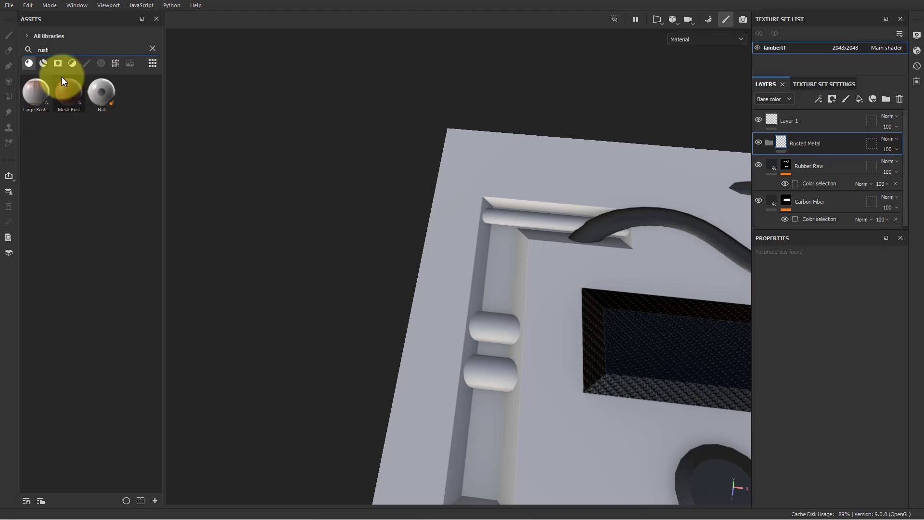
pyautogui.moveTo(62, 95); pyautogui.dragTo(806, 144)
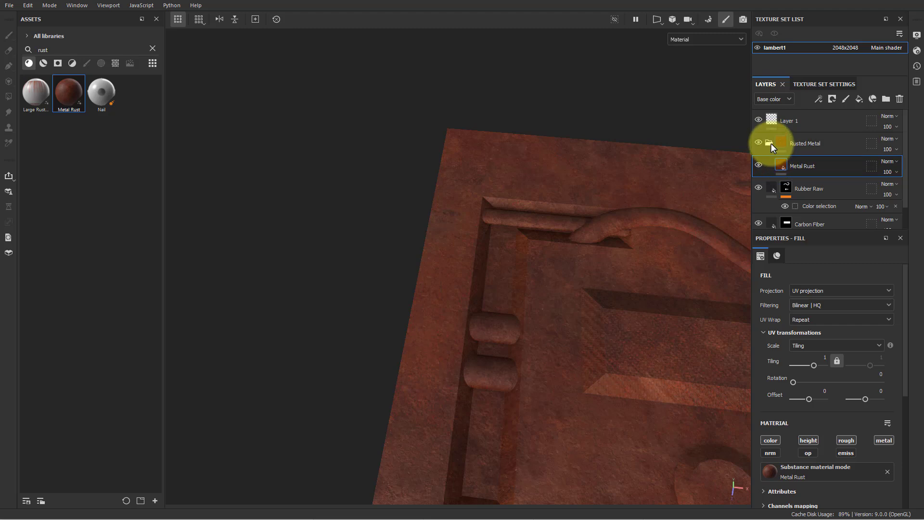
# - Collapse the Rusted Metal folder, give it a black mask, and add a color selection to that mask
pyautogui.click(769, 143)
pyautogui.rightClick(801, 144)
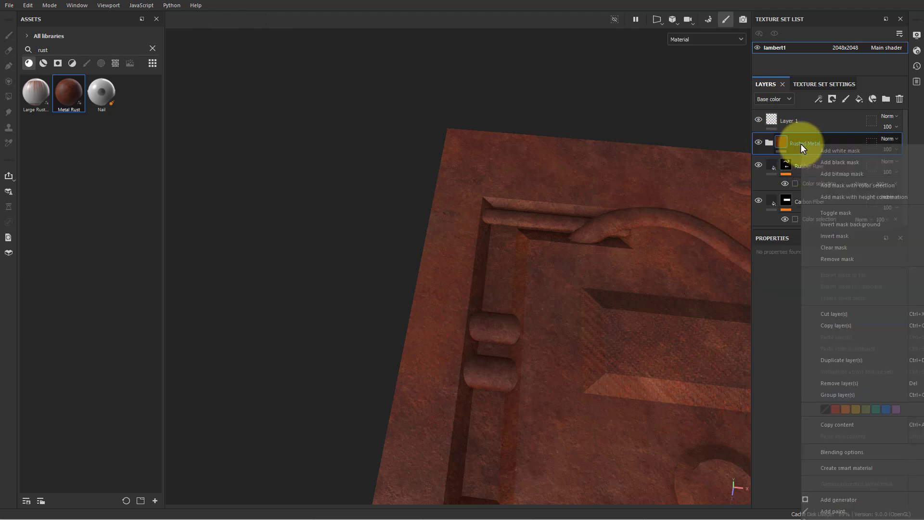
pyautogui.click(838, 164)
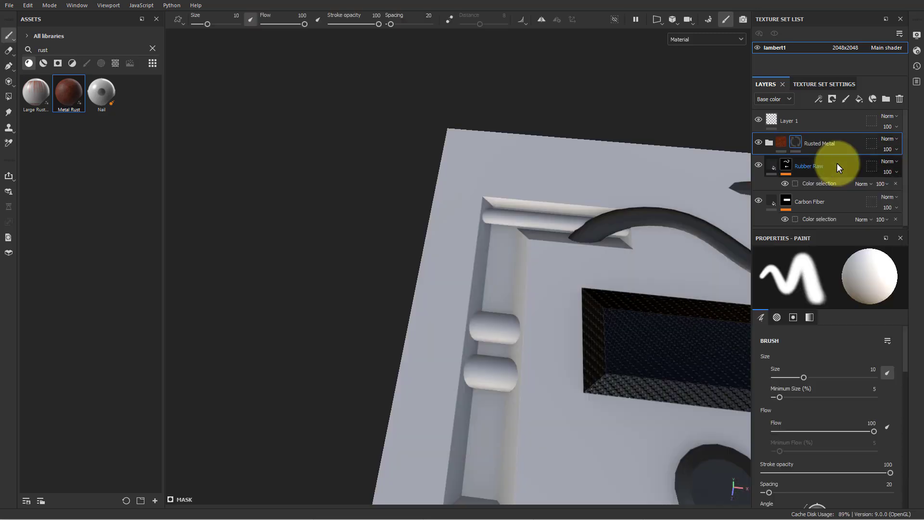
pyautogui.rightClick(797, 142)
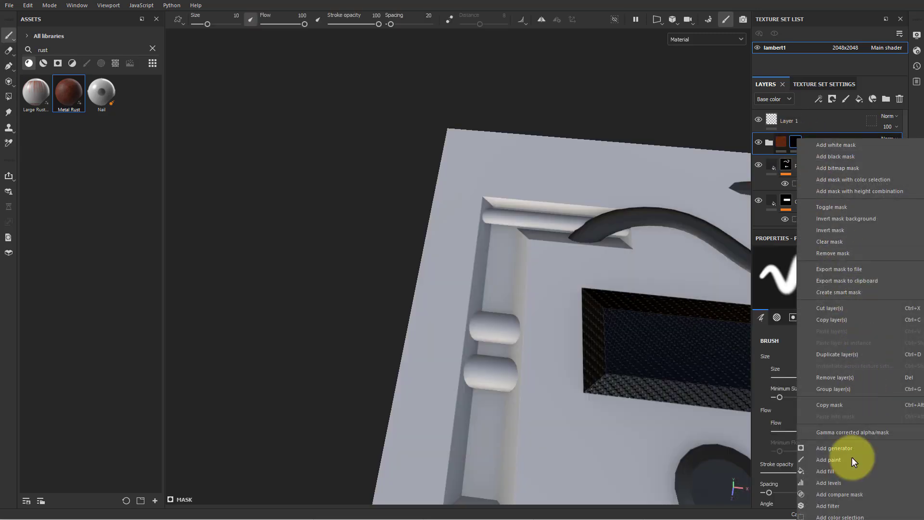
pyautogui.click(844, 505)
pyautogui.click(882, 370)
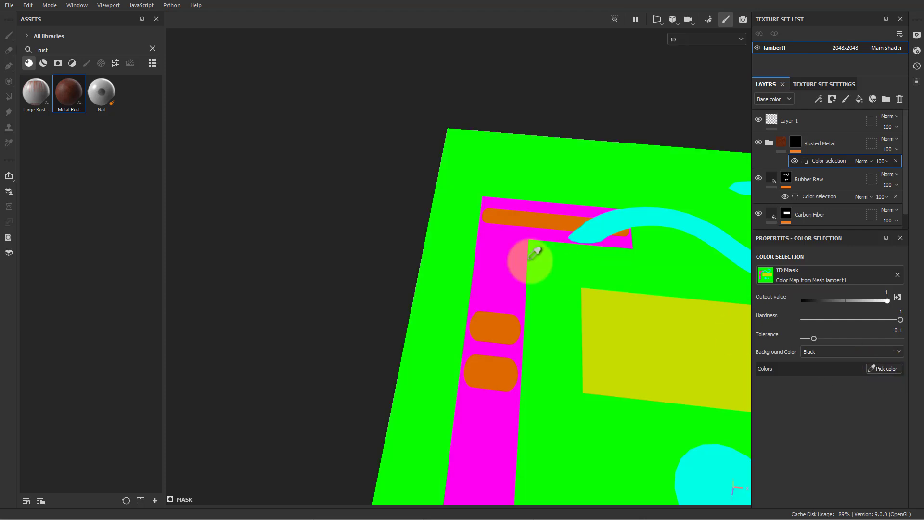
pyautogui.click(507, 268)
pyautogui.hotkey('ctrl', 'z')
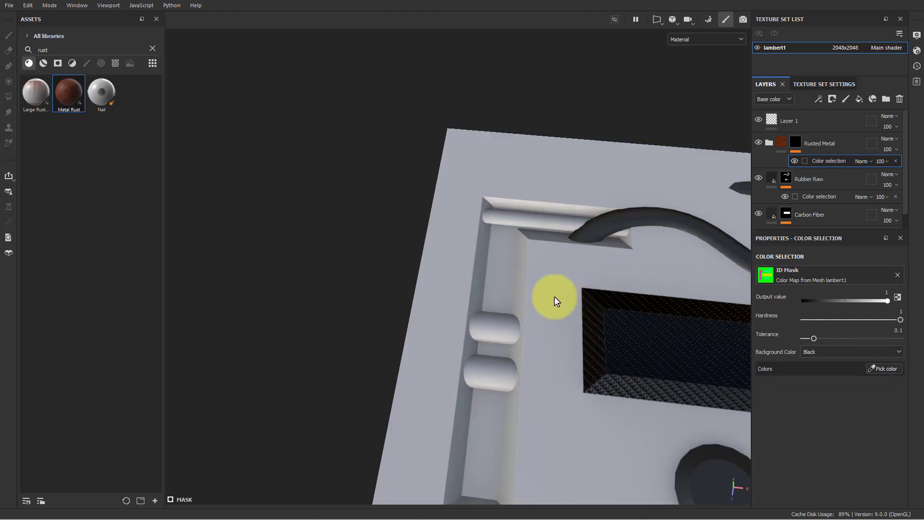
# - Pick the orange ID color of the cylindrical bars for the Rusted Metal mask and inspect the masked bars
pyautogui.click(867, 368)
pyautogui.click(516, 219)
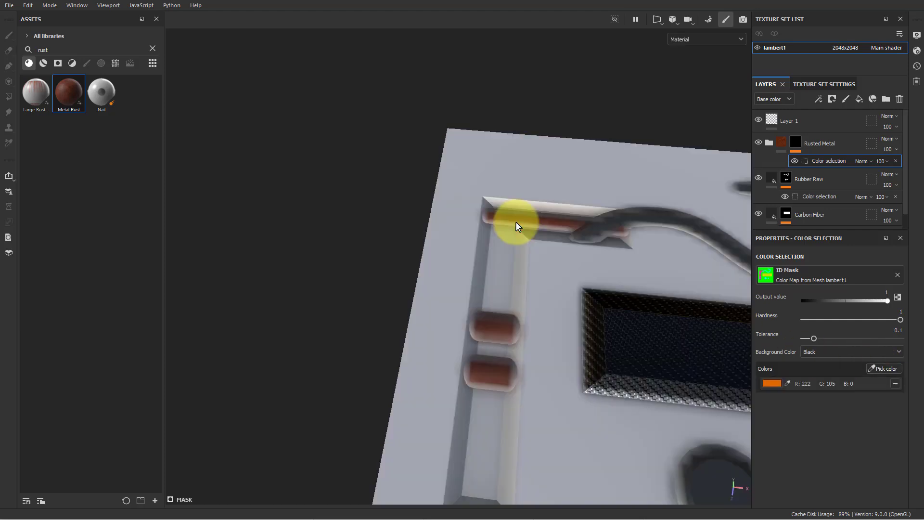
pyautogui.keyDown('alt'); pyautogui.moveTo(550, 384); pyautogui.dragTo(375, 315); pyautogui.keyUp('alt')
pyautogui.keyDown('alt'); pyautogui.moveTo(372, 310); pyautogui.dragTo(819, 282, button='right'); pyautogui.keyUp('alt')
pyautogui.keyDown('alt'); pyautogui.moveTo(558, 218); pyautogui.dragTo(405, 304, button='middle'); pyautogui.keyUp('alt')
pyautogui.keyDown('alt'); pyautogui.moveTo(525, 239); pyautogui.dragTo(540, 253, button='middle'); pyautogui.keyUp('alt')
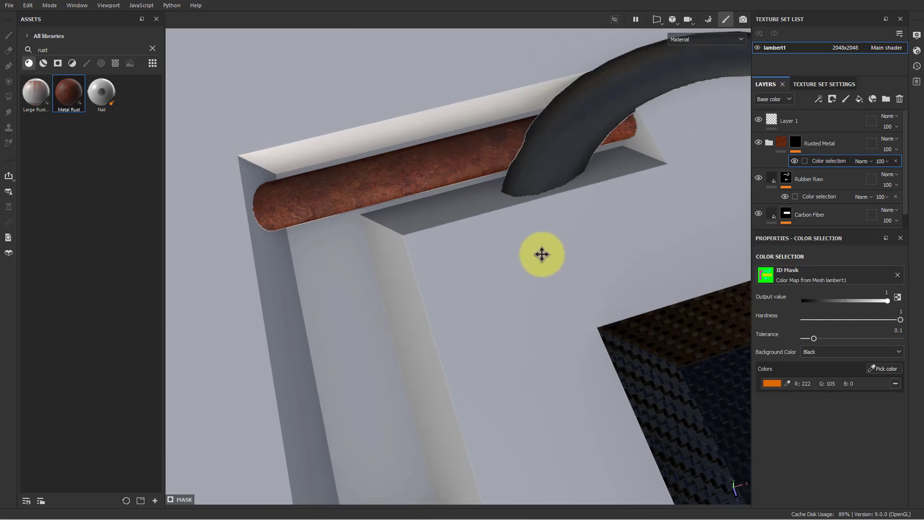
pyautogui.keyDown('alt'); pyautogui.moveTo(541, 254); pyautogui.dragTo(515, 242, button='right'); pyautogui.keyUp('alt')
pyautogui.scroll(-2, 557, 241)
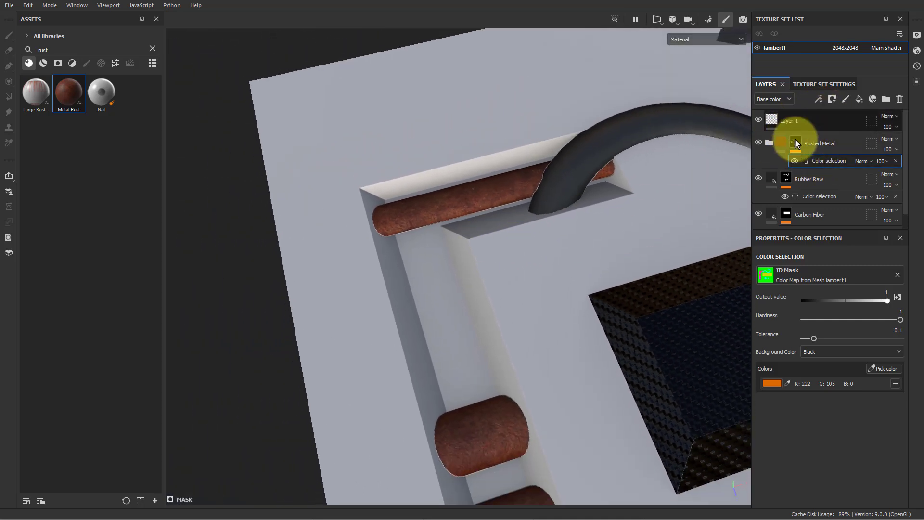
# - Expand the Rusted Metal folder to check its Metal Rust fill layer, and collapse the folder again
pyautogui.click(768, 142)
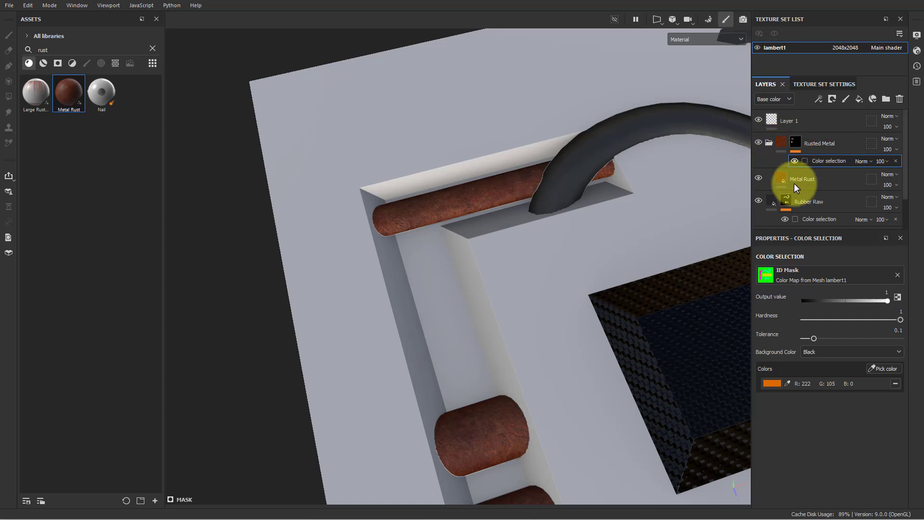
pyautogui.click(825, 179)
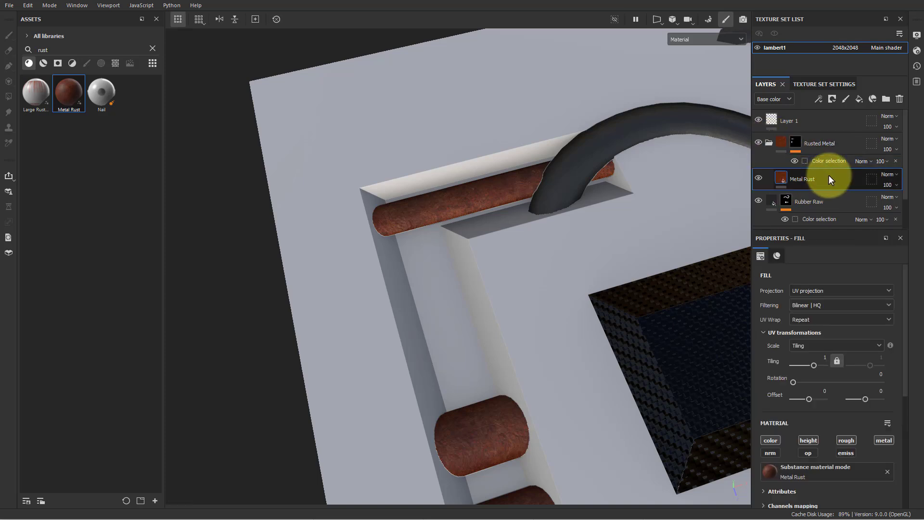
pyautogui.scroll(-1, 804, 164)
pyautogui.scroll(1, 808, 143)
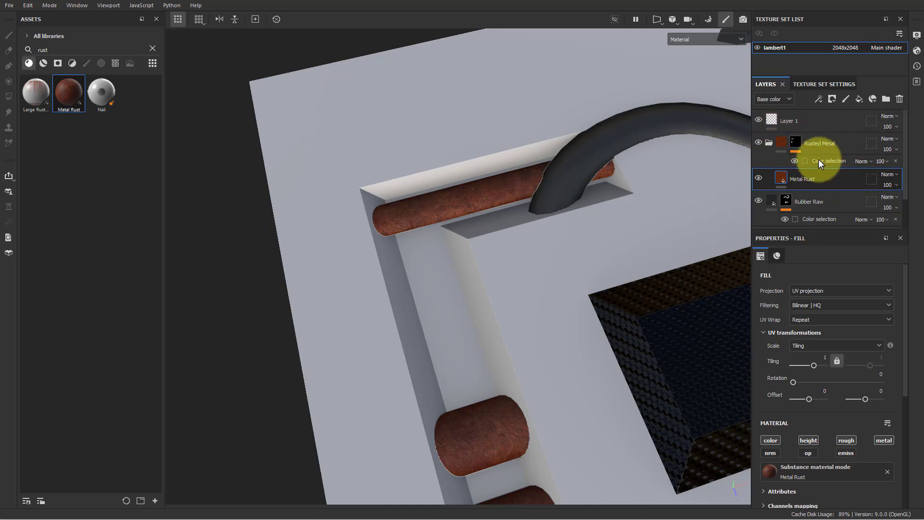
pyautogui.moveTo(839, 180); pyautogui.dragTo(769, 143)
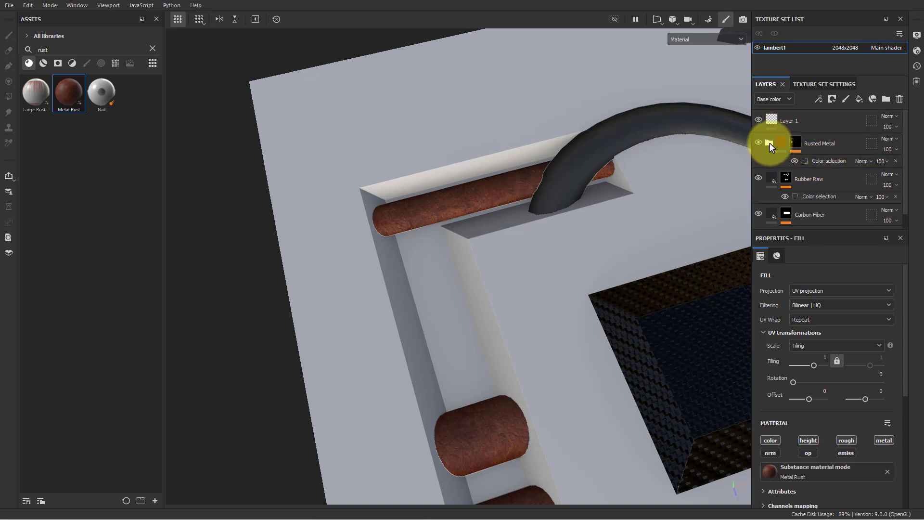
# - Examine the rusted bar's mask edges closely where it meets the curved cable and along its rounded end
pyautogui.scroll(5, 562, 178)
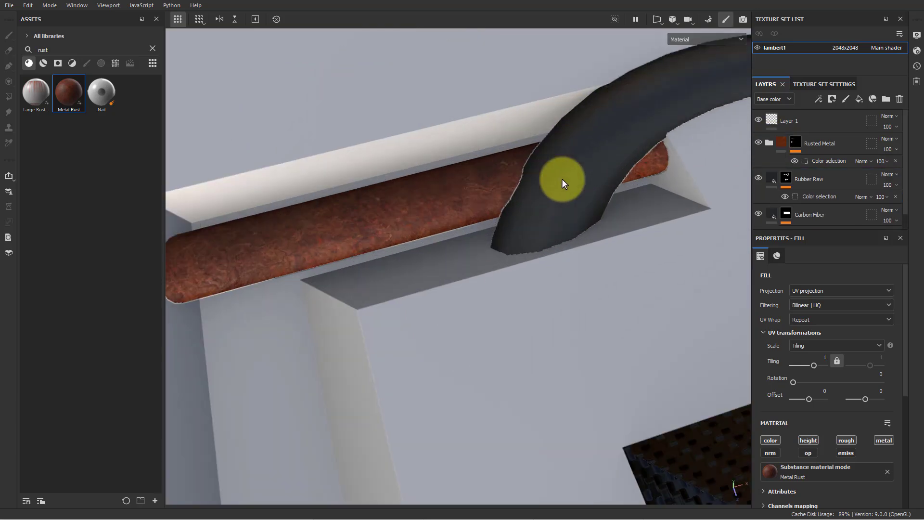
pyautogui.keyDown('alt'); pyautogui.moveTo(454, 185); pyautogui.dragTo(625, 212, button='middle'); pyautogui.keyUp('alt')
pyautogui.keyDown('alt'); pyautogui.moveTo(636, 180); pyautogui.dragTo(535, 201, button='middle'); pyautogui.keyUp('alt')
pyautogui.keyDown('alt'); pyautogui.moveTo(535, 201); pyautogui.dragTo(723, 206, button='right'); pyautogui.keyUp('alt')
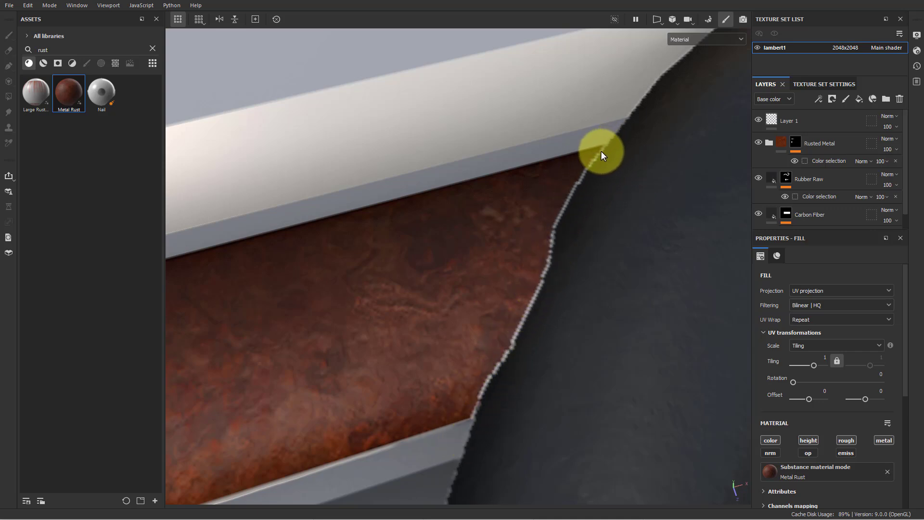
pyautogui.keyDown('alt'); pyautogui.moveTo(474, 367); pyautogui.dragTo(495, 281, button='right'); pyautogui.keyUp('alt')
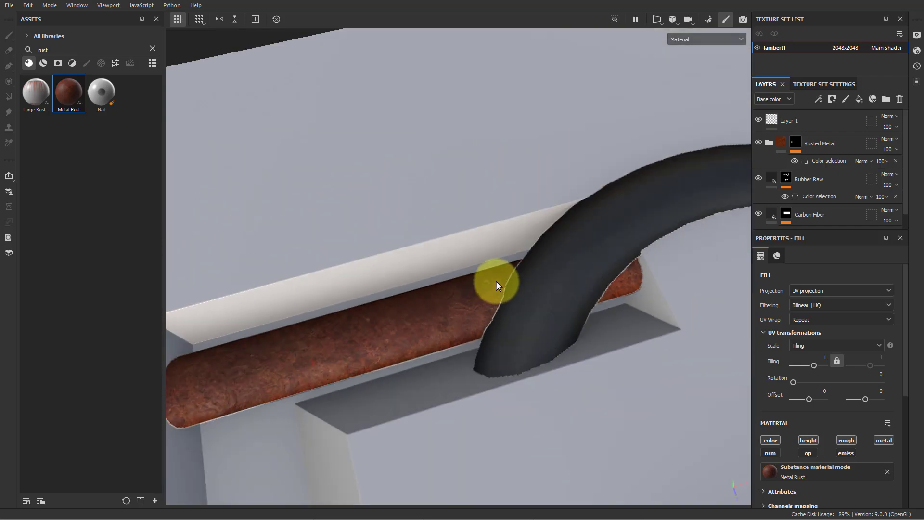
pyautogui.keyDown('alt'); pyautogui.moveTo(439, 284); pyautogui.dragTo(499, 299, button='right'); pyautogui.keyUp('alt')
pyautogui.keyDown('alt'); pyautogui.moveTo(404, 311); pyautogui.dragTo(776, 336, button='right'); pyautogui.keyUp('alt')
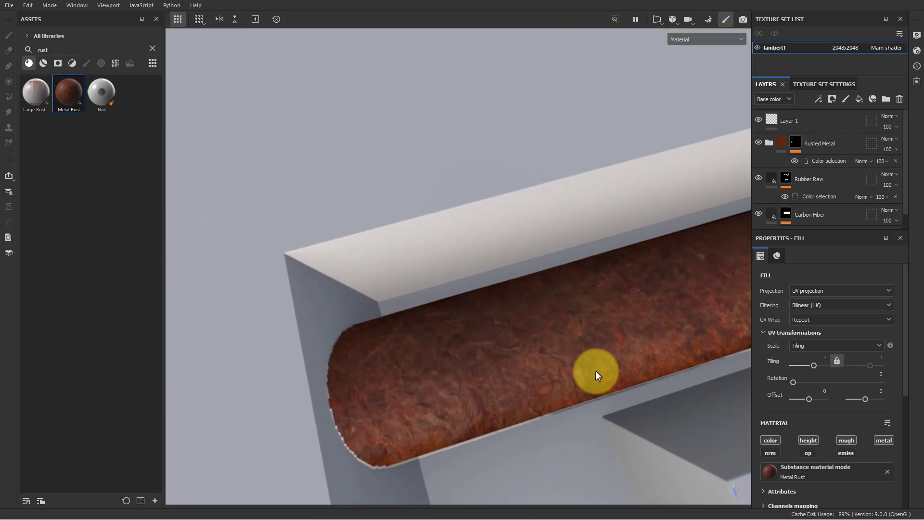
pyautogui.keyDown('alt'); pyautogui.moveTo(597, 375); pyautogui.dragTo(547, 183, button='middle'); pyautogui.keyUp('alt')
pyautogui.keyDown('alt'); pyautogui.moveTo(396, 239); pyautogui.dragTo(511, 214, button='right'); pyautogui.keyUp('alt')
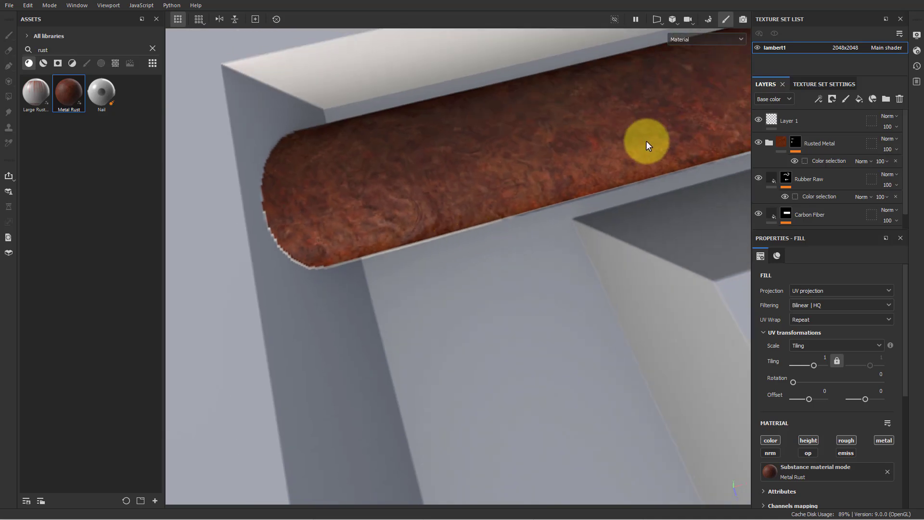
pyautogui.keyDown('alt'); pyautogui.moveTo(646, 142); pyautogui.dragTo(586, 161, button='middle'); pyautogui.keyUp('alt')
pyautogui.keyDown('alt'); pyautogui.moveTo(586, 162); pyautogui.dragTo(432, 153, button='right'); pyautogui.keyUp('alt')
pyautogui.keyDown('alt'); pyautogui.moveTo(657, 147); pyautogui.dragTo(588, 169, button='middle'); pyautogui.keyUp('alt')
pyautogui.keyDown('alt'); pyautogui.moveTo(588, 169); pyautogui.dragTo(458, 146, button='right'); pyautogui.keyUp('alt')
pyautogui.keyDown('alt'); pyautogui.moveTo(545, 185); pyautogui.dragTo(367, 156, button='middle'); pyautogui.keyUp('alt')
pyautogui.keyDown('alt'); pyautogui.moveTo(366, 159); pyautogui.dragTo(915, 404, button='right'); pyautogui.keyUp('alt')
# - Examine the carbon fiber weave and mask edges around the recessed rectangular panel
pyautogui.keyDown('alt'); pyautogui.moveTo(417, 251); pyautogui.dragTo(669, 516, button='middle'); pyautogui.keyUp('alt')
pyautogui.keyDown('alt'); pyautogui.moveTo(517, 130); pyautogui.dragTo(478, 278, button='middle'); pyautogui.keyUp('alt')
pyautogui.keyDown('alt'); pyautogui.moveTo(457, 243); pyautogui.dragTo(387, 246, button='middle'); pyautogui.keyUp('alt')
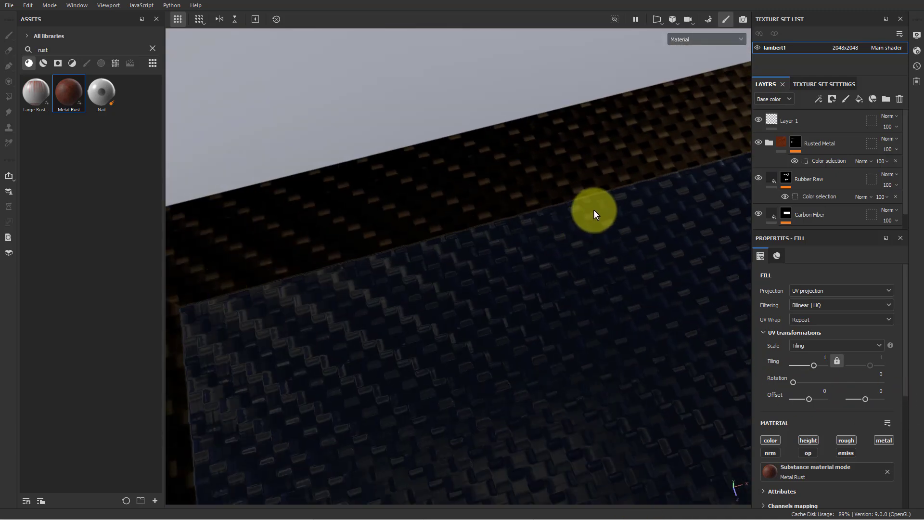
pyautogui.keyDown('alt'); pyautogui.moveTo(594, 212); pyautogui.dragTo(529, 201, button='right'); pyautogui.keyUp('alt')
pyautogui.keyDown('alt'); pyautogui.moveTo(529, 201); pyautogui.dragTo(341, 132, button='middle'); pyautogui.keyUp('alt')
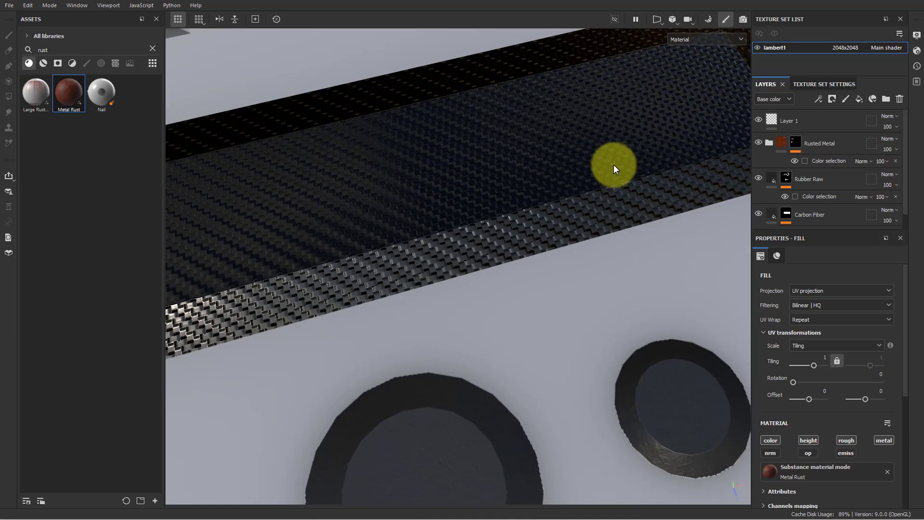
pyautogui.keyDown('alt'); pyautogui.moveTo(674, 154); pyautogui.dragTo(491, 163, button='middle'); pyautogui.keyUp('alt')
pyautogui.keyDown('alt'); pyautogui.moveTo(445, 166); pyautogui.dragTo(455, 201, button='right'); pyautogui.keyUp('alt')
pyautogui.keyDown('alt'); pyautogui.moveTo(455, 201); pyautogui.dragTo(715, 86, button='middle'); pyautogui.keyUp('alt')
# - Inspect the mask edges of the round rubber parts below the carbon fiber panel up close
pyautogui.keyDown('alt'); pyautogui.moveTo(486, 229); pyautogui.dragTo(470, 30, button='middle'); pyautogui.keyUp('alt')
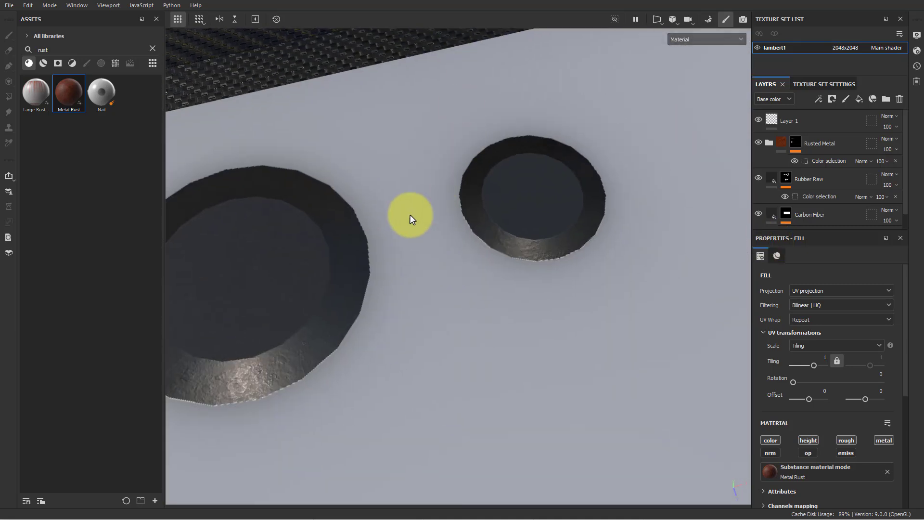
pyautogui.keyDown('alt'); pyautogui.moveTo(410, 217); pyautogui.dragTo(900, 293, button='right'); pyautogui.keyUp('alt')
pyautogui.keyDown('alt'); pyautogui.moveTo(507, 252); pyautogui.dragTo(392, 206, button='middle'); pyautogui.keyUp('alt')
pyautogui.keyDown('alt'); pyautogui.moveTo(392, 207); pyautogui.dragTo(518, 274, button='right'); pyautogui.keyUp('alt')
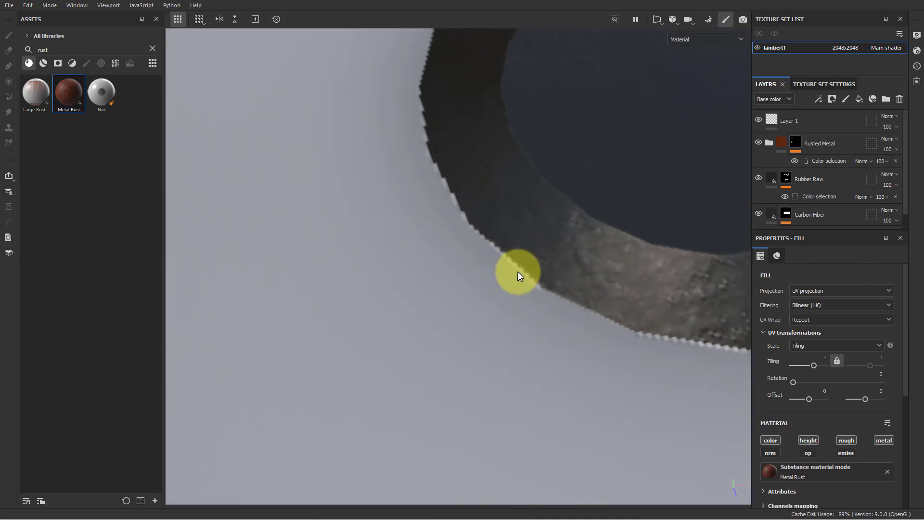
pyautogui.keyDown('alt'); pyautogui.moveTo(609, 256); pyautogui.dragTo(466, 260, button='middle'); pyautogui.keyUp('alt')
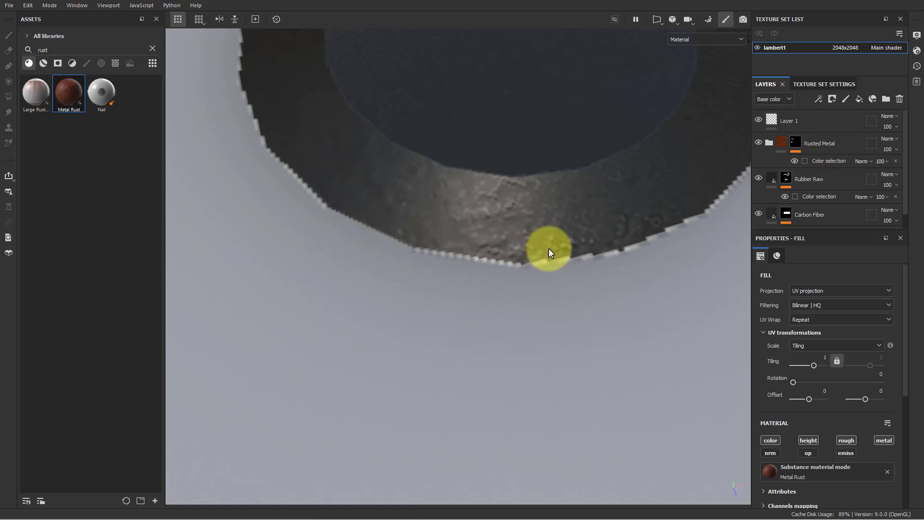
# - Return to the rusted bar and compare its mask edges from a distance and close to its rounded end
pyautogui.scroll(-5, 535, 232)
pyautogui.keyDown('alt'); pyautogui.moveTo(409, 248); pyautogui.dragTo(736, 324, button='middle'); pyautogui.keyUp('alt')
pyautogui.keyDown('alt'); pyautogui.moveTo(400, 189); pyautogui.dragTo(408, 223); pyautogui.keyUp('alt')
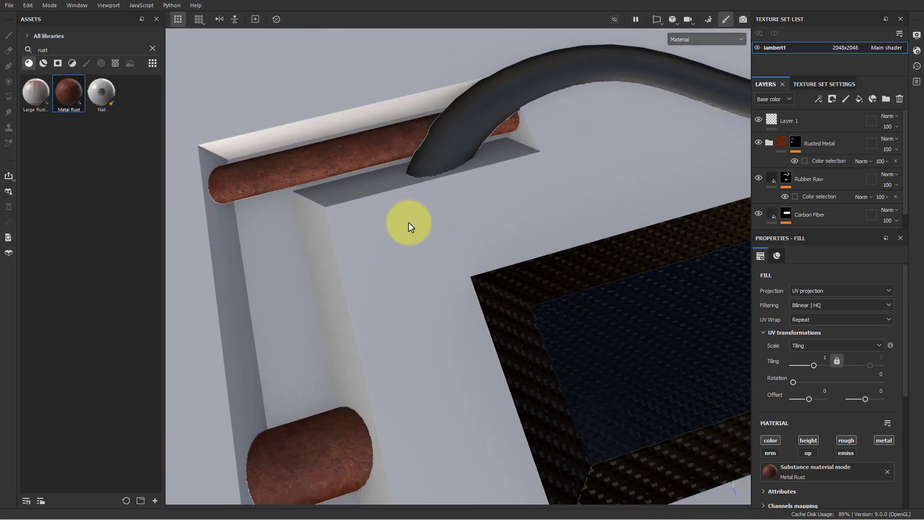
pyautogui.keyDown('alt'); pyautogui.moveTo(409, 226); pyautogui.dragTo(473, 235, button='middle'); pyautogui.keyUp('alt')
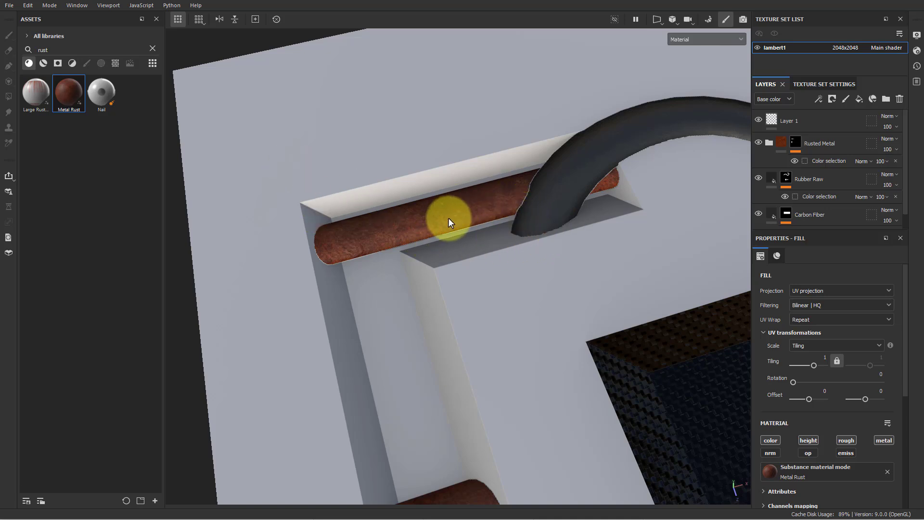
pyautogui.scroll(2, 539, 214)
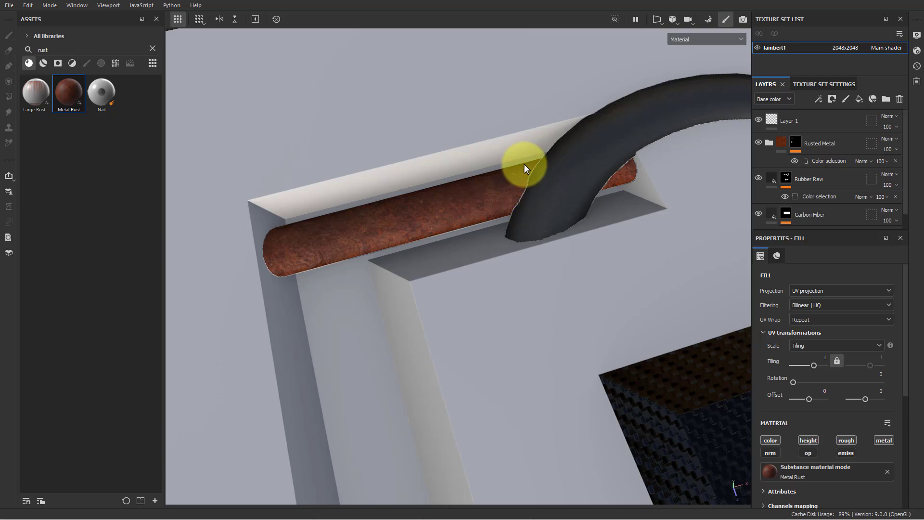
pyautogui.scroll(-2, 619, 320)
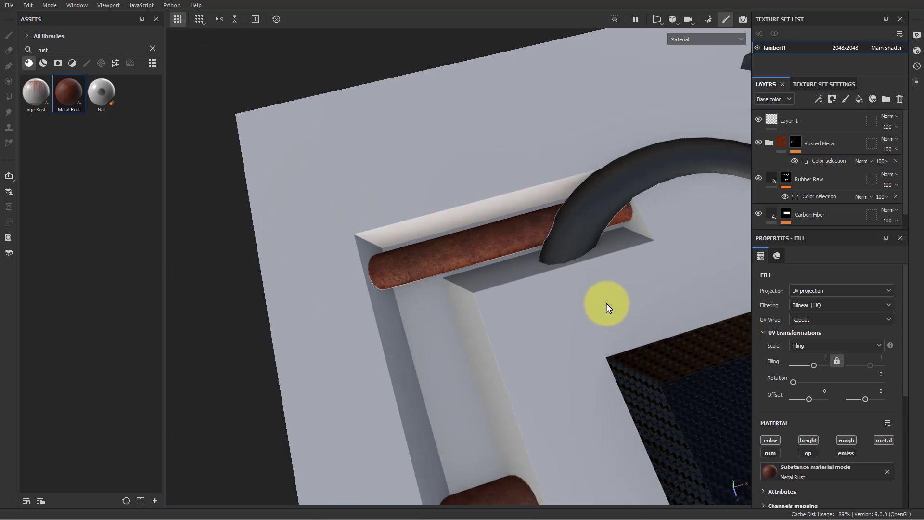
pyautogui.scroll(2, 605, 297)
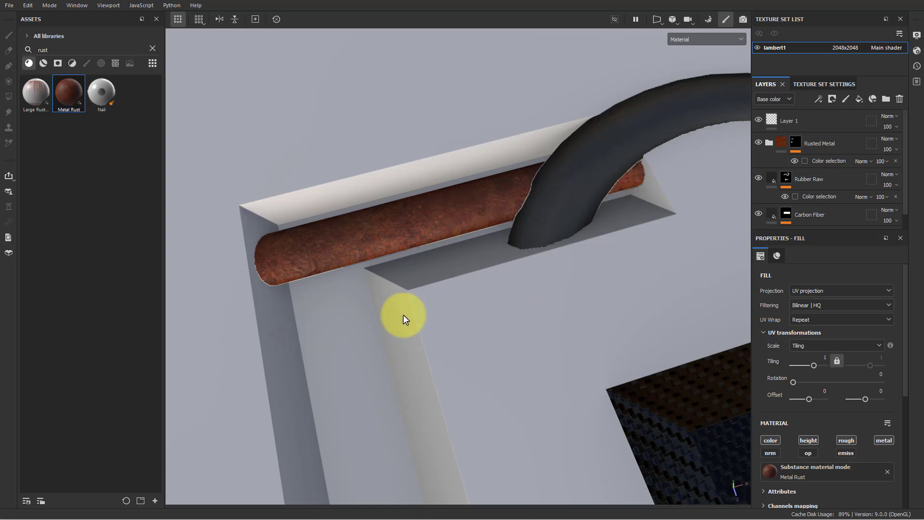
pyautogui.keyDown('alt'); pyautogui.moveTo(293, 290); pyautogui.dragTo(340, 274, button='middle'); pyautogui.keyUp('alt')
pyautogui.keyDown('alt'); pyautogui.moveTo(340, 273); pyautogui.dragTo(873, 344, button='right'); pyautogui.keyUp('alt')
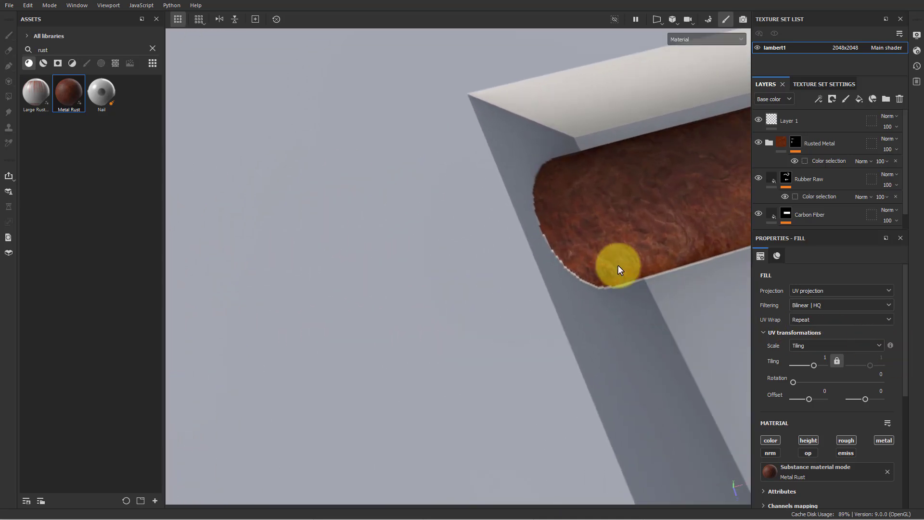
pyautogui.keyDown('alt'); pyautogui.moveTo(617, 268); pyautogui.dragTo(463, 272, button='middle'); pyautogui.keyUp('alt')
# - Review the lambert1 texture set's general properties and its assigned mesh maps
pyautogui.click(824, 84)
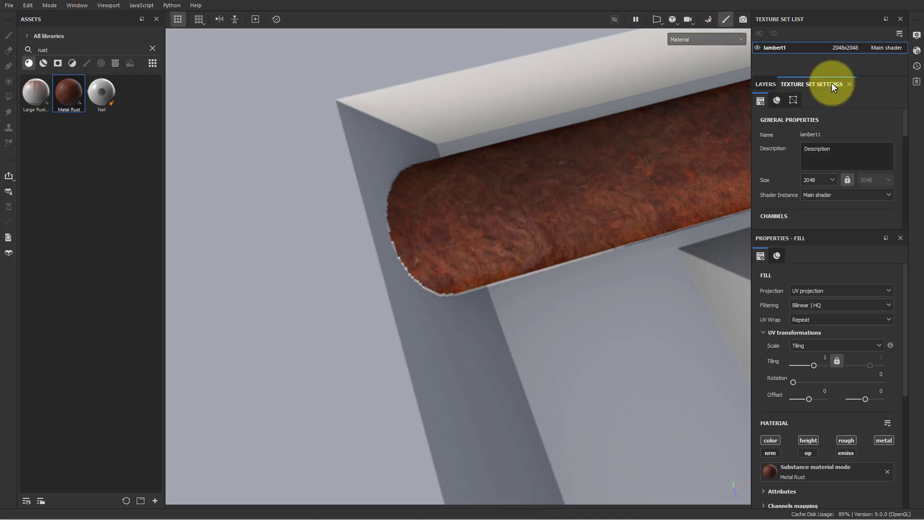
pyautogui.scroll(-5, 874, 186)
pyautogui.click(867, 194)
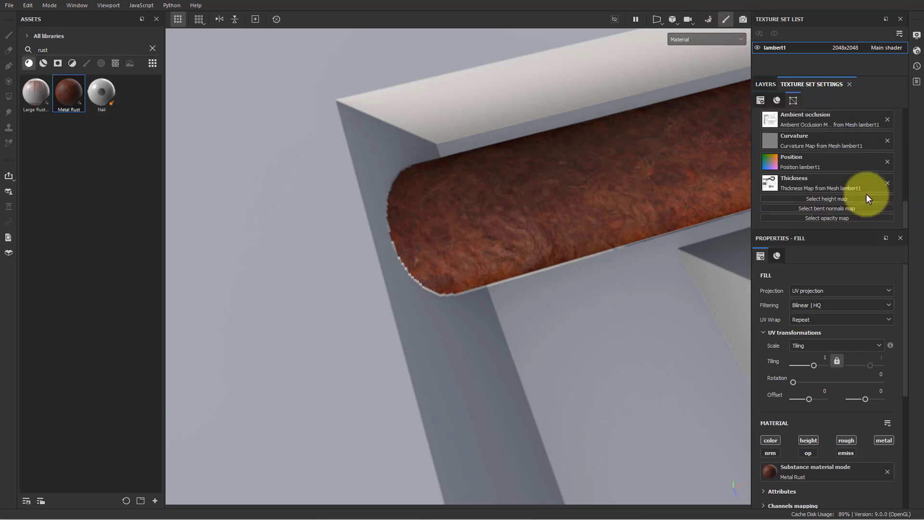
pyautogui.click(866, 192)
pyautogui.scroll(5, 863, 190)
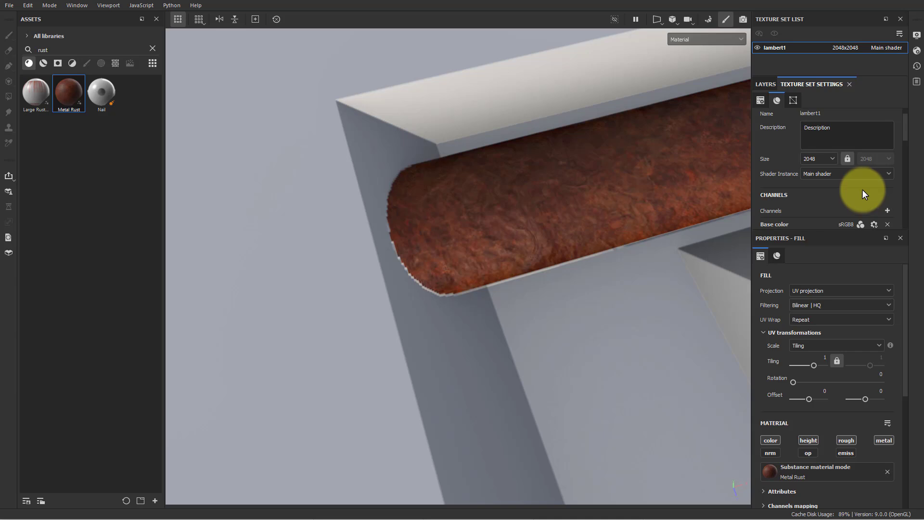
# - Switch to baking mode, set Antialiasing to Supersampling 64x, and bake the selected mesh maps again
pyautogui.click(711, 19)
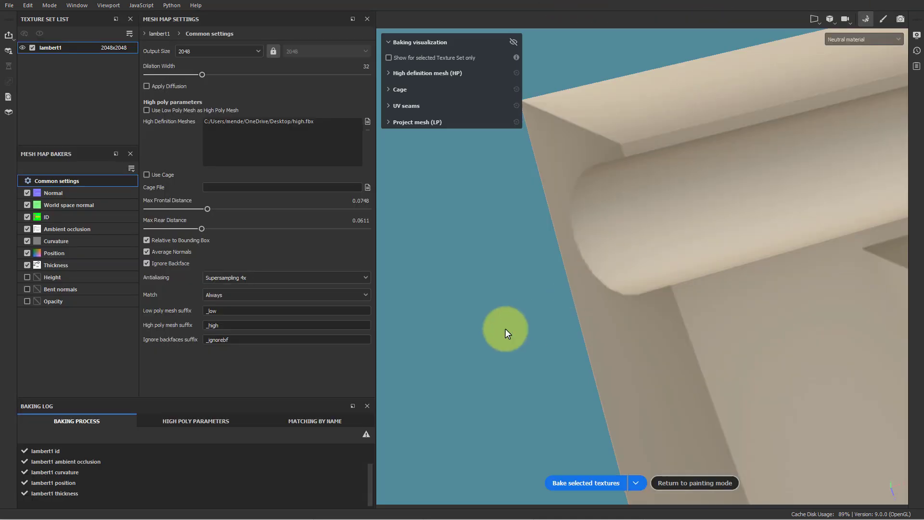
pyautogui.click(232, 278)
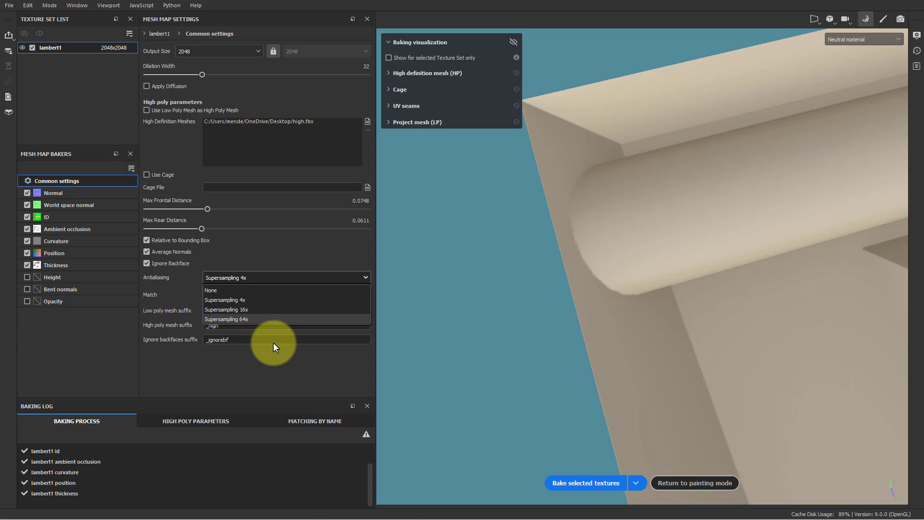
pyautogui.click(248, 319)
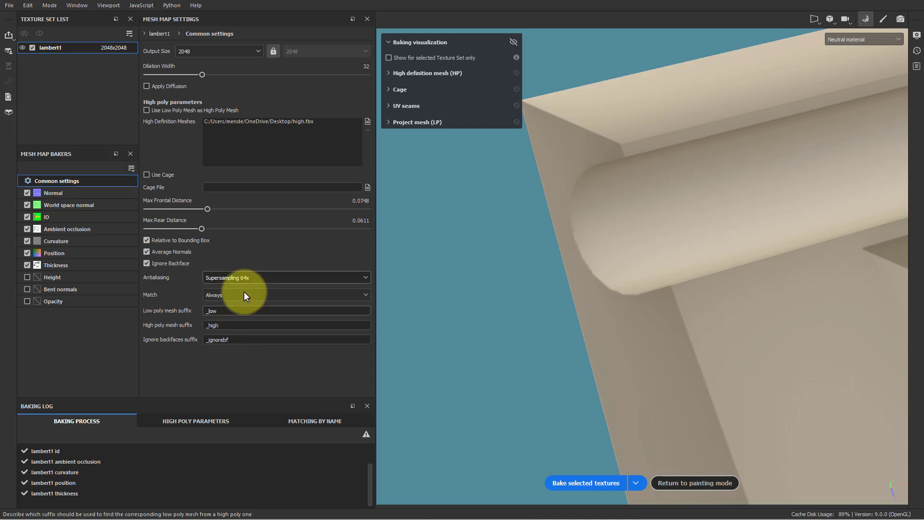
pyautogui.click(587, 483)
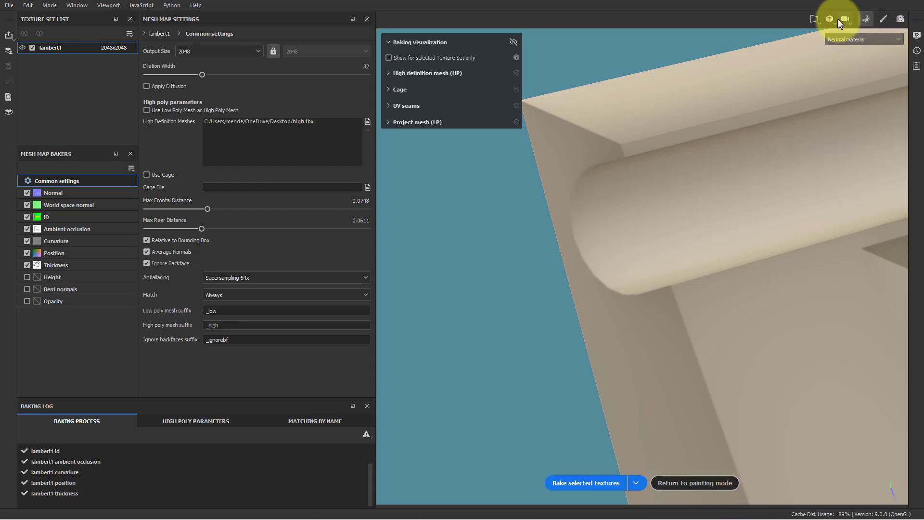
# - Return to painting mode and check the rusted bar's mask edge around its rounded end
pyautogui.click(883, 20)
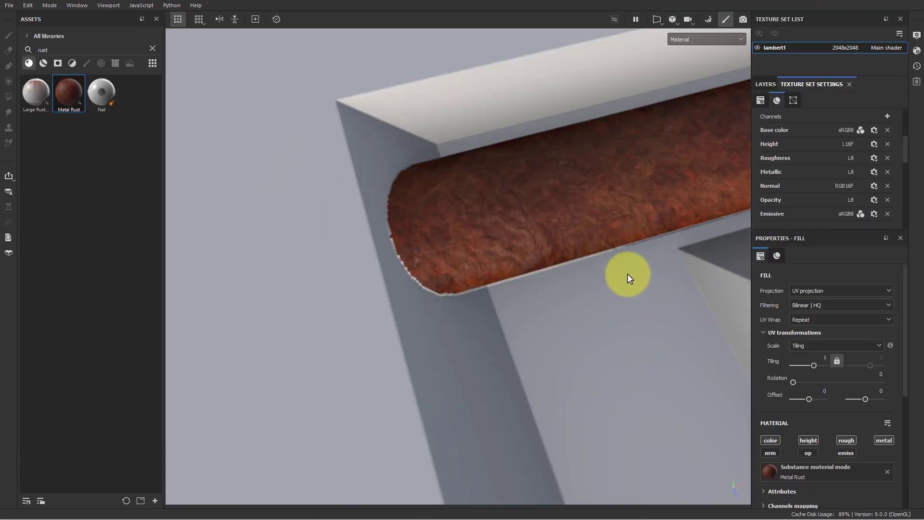
pyautogui.keyDown('alt'); pyautogui.moveTo(628, 274); pyautogui.dragTo(491, 281, button='middle'); pyautogui.keyUp('alt')
pyautogui.keyDown('alt'); pyautogui.moveTo(602, 281); pyautogui.dragTo(612, 260, button='right'); pyautogui.keyUp('alt')
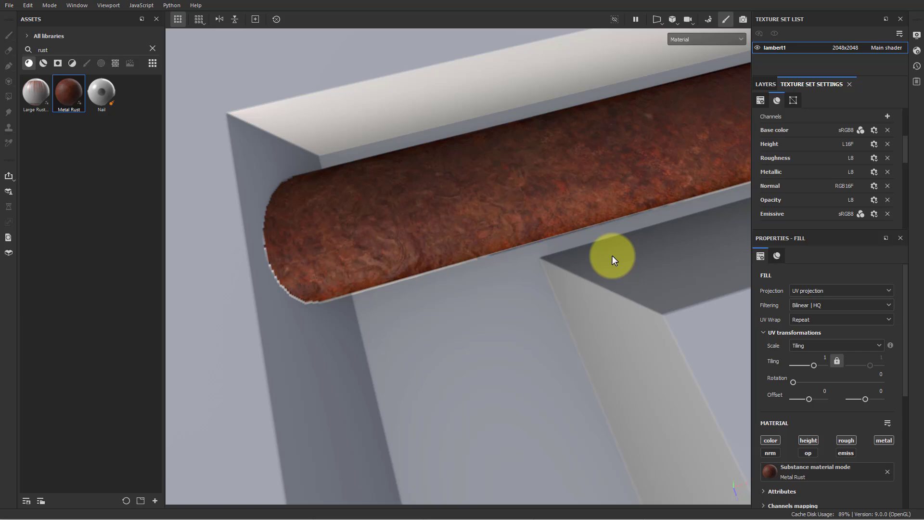
# - In the Rusted Metal mask's color selection, pick the rusted bar's ID color again on the model
pyautogui.click(765, 85)
pyautogui.click(833, 164)
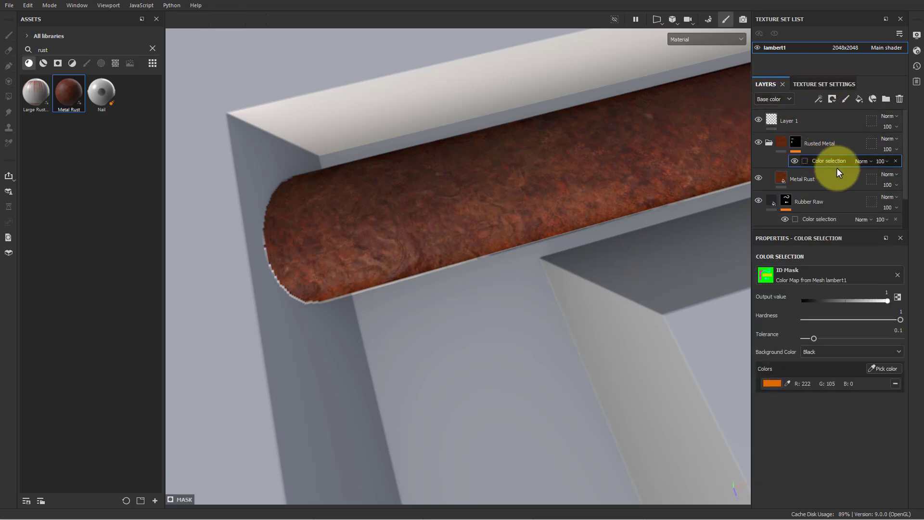
pyautogui.click(885, 369)
pyautogui.click(372, 252)
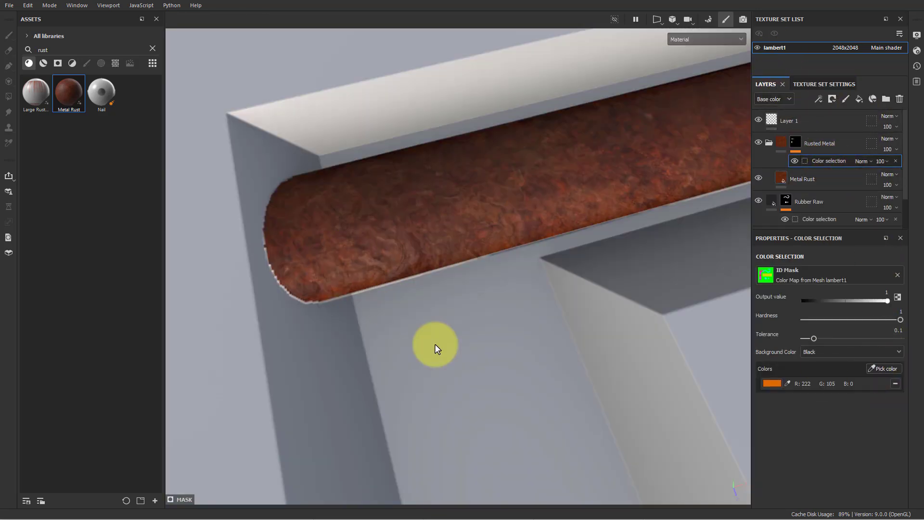
# - Add a paint effect to the Rusted Metal mask and reduce the brush size to 1.86
pyautogui.keyDown('alt'); pyautogui.moveTo(518, 310); pyautogui.dragTo(564, 322); pyautogui.keyUp('alt')
pyautogui.rightClick(796, 143)
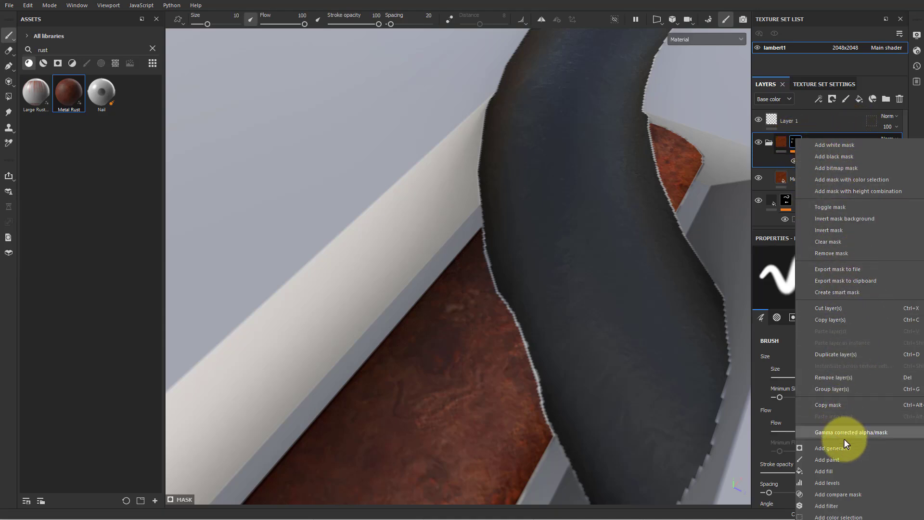
pyautogui.click(845, 462)
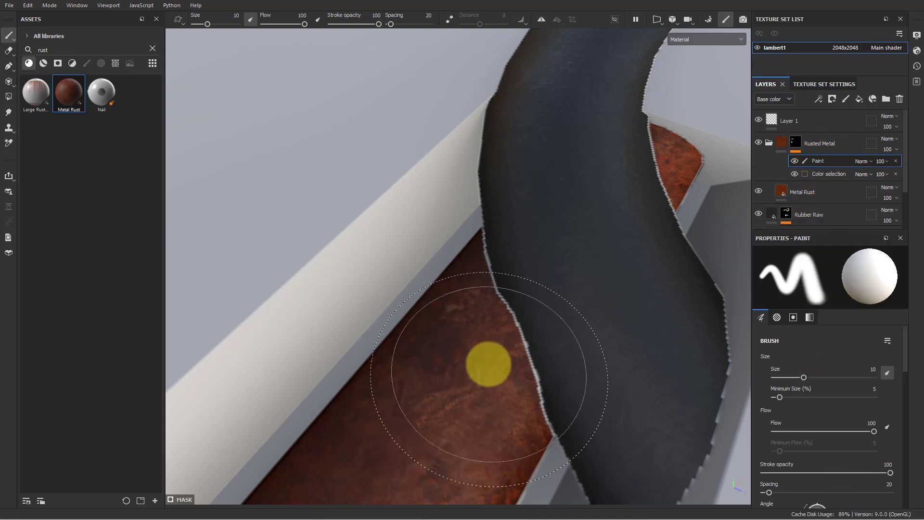
pyautogui.press('[')
pyautogui.press('[')
pyautogui.press('[')
pyautogui.press('[')
pyautogui.press('[')
pyautogui.press('[')
pyautogui.press('[')
pyautogui.press('[')
pyautogui.press('[')
pyautogui.press('[')
pyautogui.press('[')
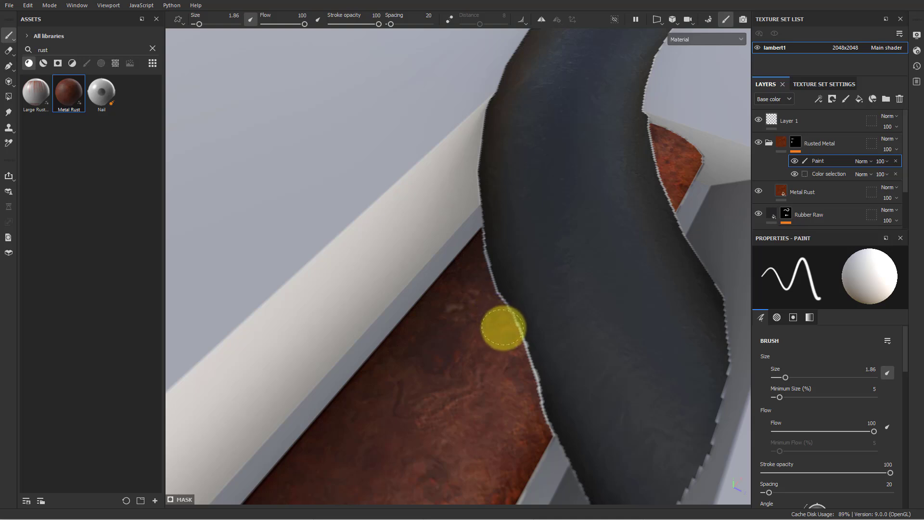
# - Try to paint the Rusted Metal mask over the light gap between the rusted bar and the rubber hose
pyautogui.moveTo(501, 324)
pyautogui.mouseDown()
pyautogui.moveTo(519, 369)
pyautogui.moveTo(505, 330)
pyautogui.moveTo(507, 353)
pyautogui.moveTo(515, 319)
pyautogui.moveTo(533, 380)
pyautogui.moveTo(505, 345)
pyautogui.moveTo(544, 442)
pyautogui.moveTo(533, 322)
pyautogui.moveTo(491, 252)
pyautogui.mouseUp()
pyautogui.hotkey('ctrl', 'z')
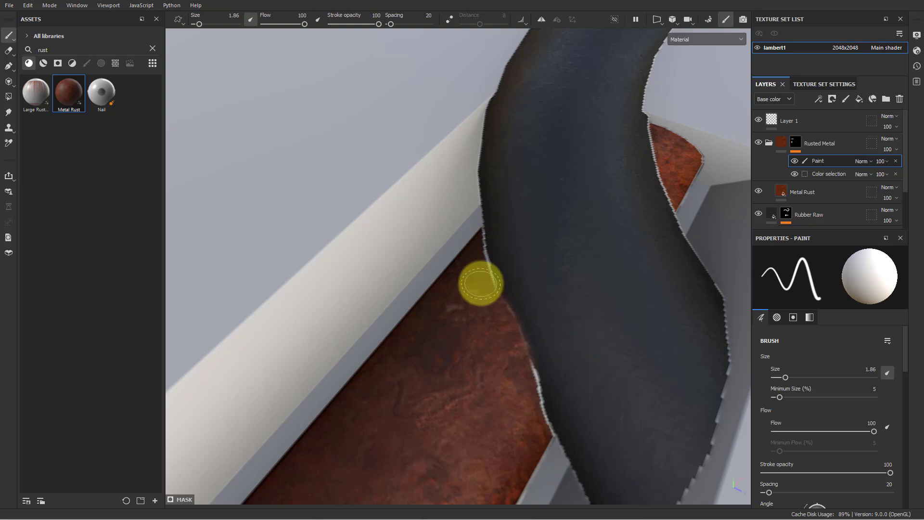
pyautogui.moveTo(480, 283)
pyautogui.mouseDown()
pyautogui.moveTo(471, 243)
pyautogui.moveTo(493, 295)
pyautogui.mouseUp()
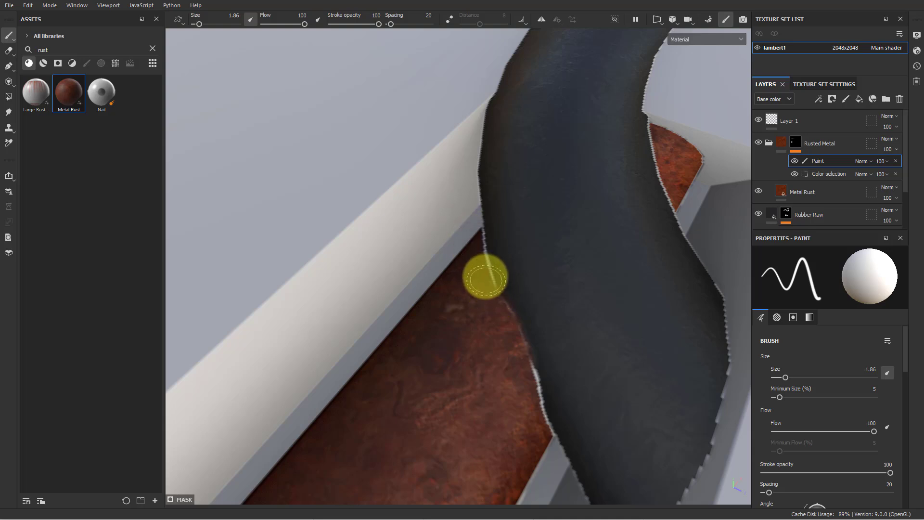
pyautogui.moveTo(481, 258)
pyautogui.mouseDown()
pyautogui.moveTo(481, 241)
pyautogui.moveTo(493, 293)
pyautogui.moveTo(530, 356)
pyautogui.moveTo(584, 391)
pyautogui.mouseUp()
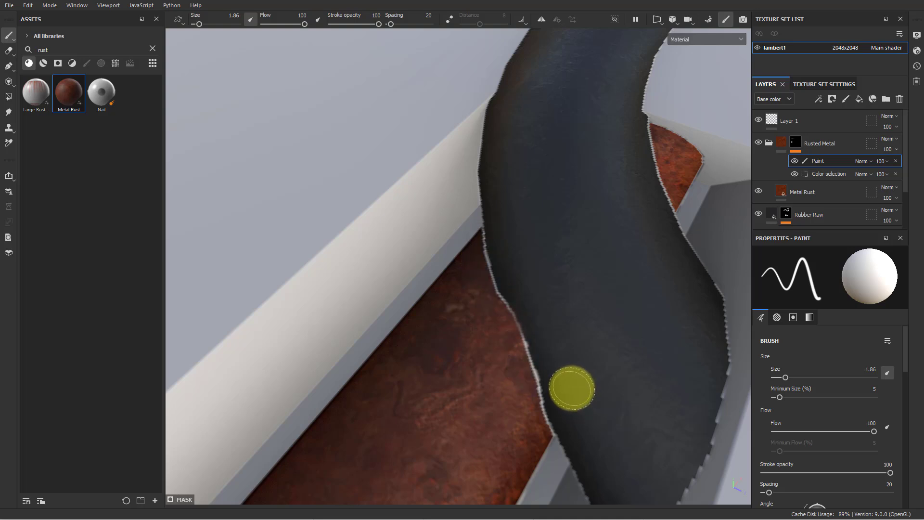
# - Reduce the brush size to 0.27 and paint the Rusted Metal mask over the middle of the light gap beside the rubber hose
pyautogui.scroll(-2, 544, 386)
pyautogui.scroll(6, 541, 382)
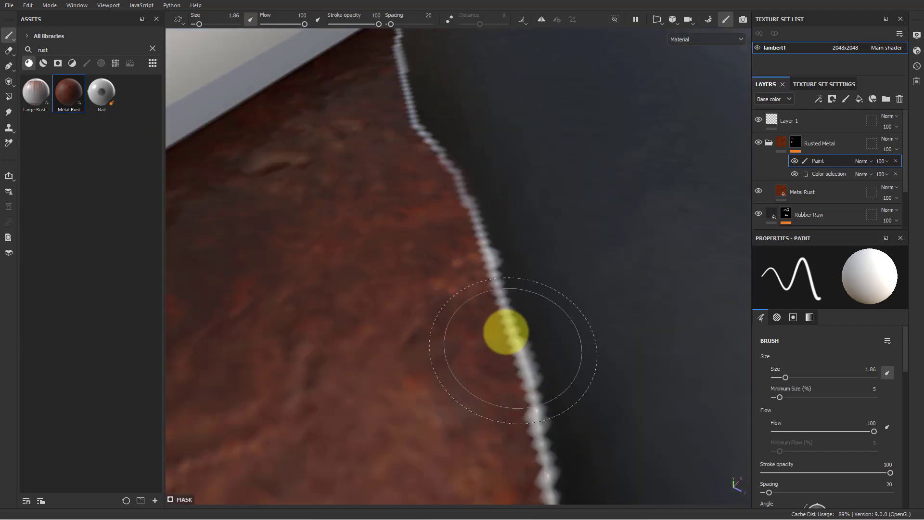
pyautogui.scroll(1, 490, 292)
pyautogui.press('[')
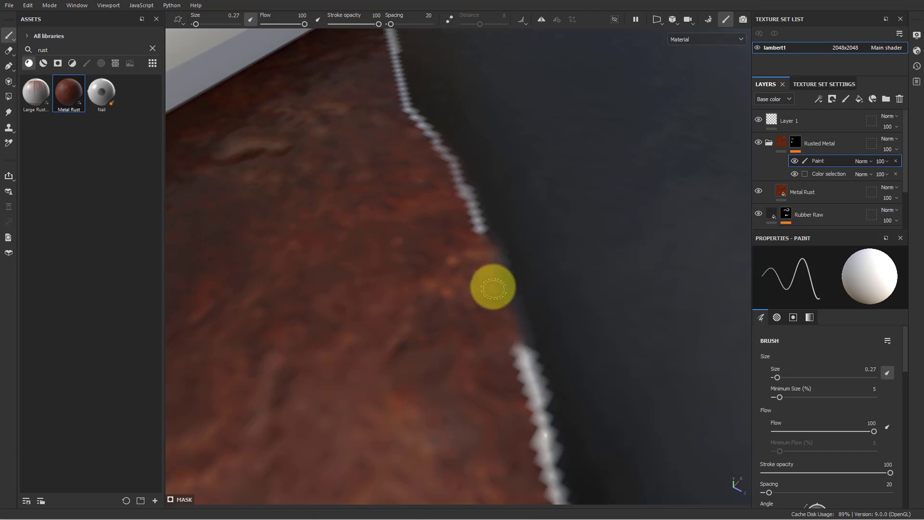
pyautogui.moveTo(474, 247); pyautogui.dragTo(453, 189)
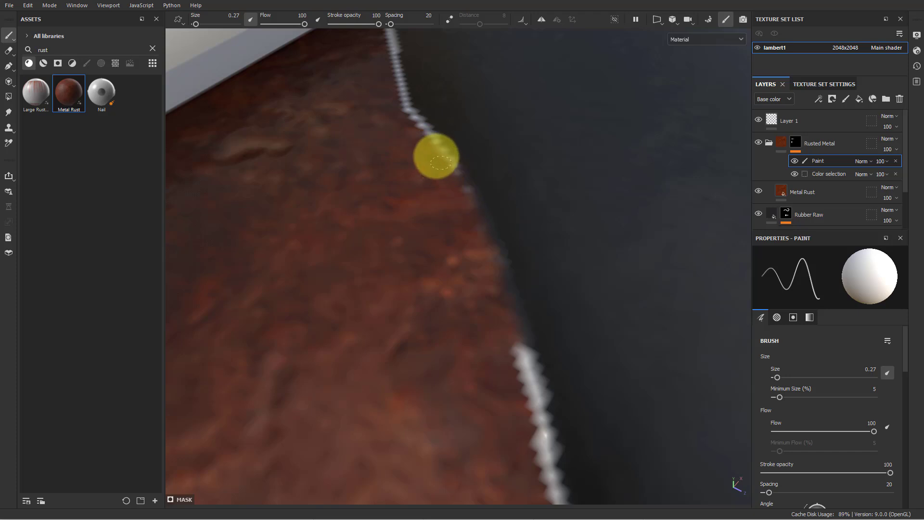
pyautogui.moveTo(436, 156)
pyautogui.mouseDown()
pyautogui.moveTo(468, 202)
pyautogui.moveTo(423, 130)
pyautogui.mouseUp()
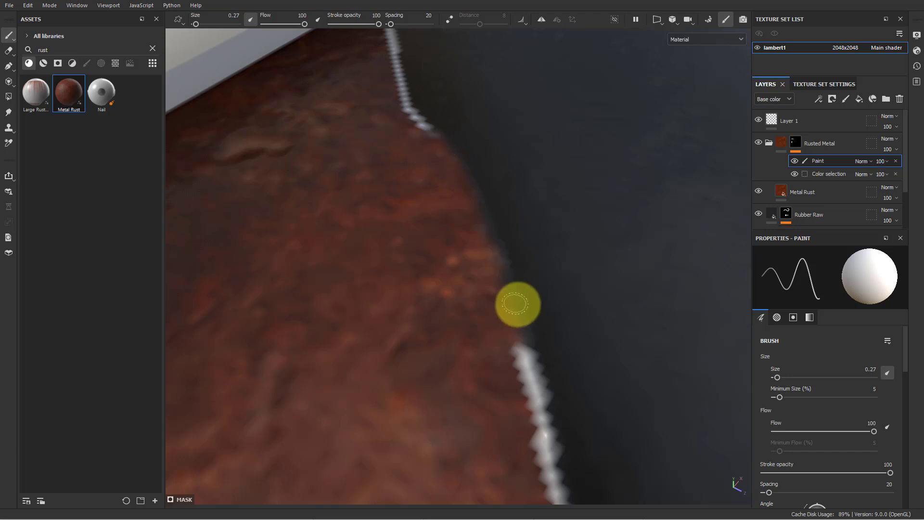
# - Paint the Rusted Metal mask along the rest of the gap beside the hose, down and up to the bar's edges
pyautogui.scroll(-10, 517, 304)
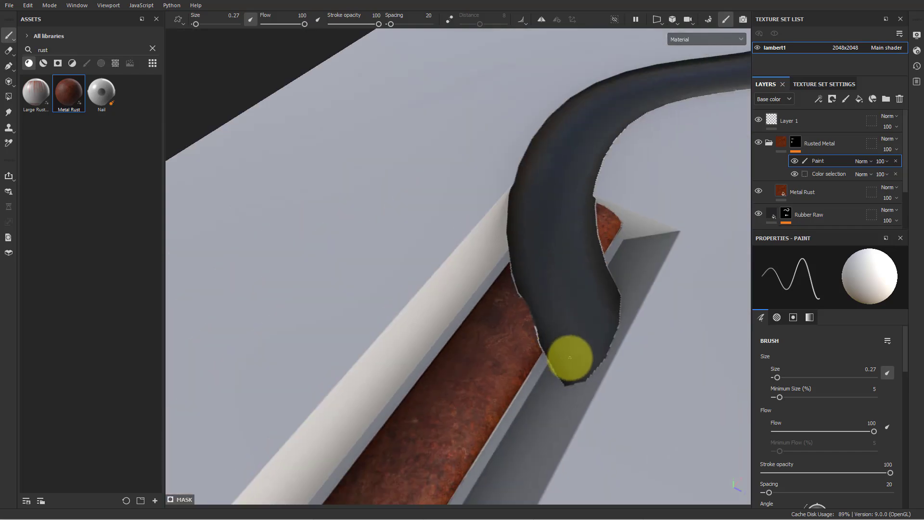
pyautogui.keyDown('alt'); pyautogui.moveTo(570, 358); pyautogui.dragTo(535, 293); pyautogui.keyUp('alt')
pyautogui.moveTo(534, 293)
pyautogui.keyDown('alt'); pyautogui.mouseDown(button='right')
pyautogui.moveTo(821, 355)
pyautogui.moveTo(798, 357)
pyautogui.moveTo(475, 272)
pyautogui.moveTo(908, 381)
pyautogui.moveTo(697, 306)
pyautogui.moveTo(432, 238)
pyautogui.mouseUp(button='right'); pyautogui.keyUp('alt')
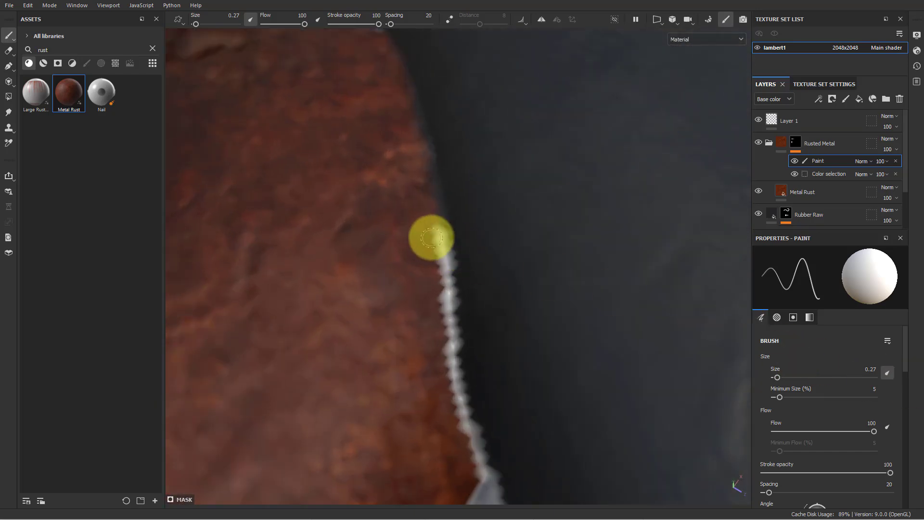
pyautogui.moveTo(429, 226)
pyautogui.mouseDown()
pyautogui.moveTo(435, 255)
pyautogui.moveTo(435, 217)
pyautogui.moveTo(440, 300)
pyautogui.mouseUp()
pyautogui.keyDown('alt'); pyautogui.moveTo(452, 323); pyautogui.dragTo(447, 249, button='middle'); pyautogui.keyUp('alt')
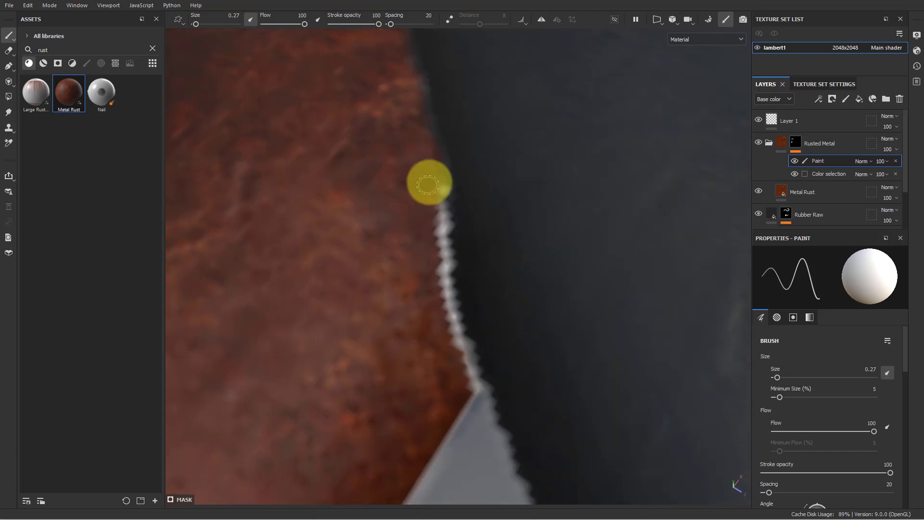
pyautogui.moveTo(429, 182); pyautogui.dragTo(436, 236)
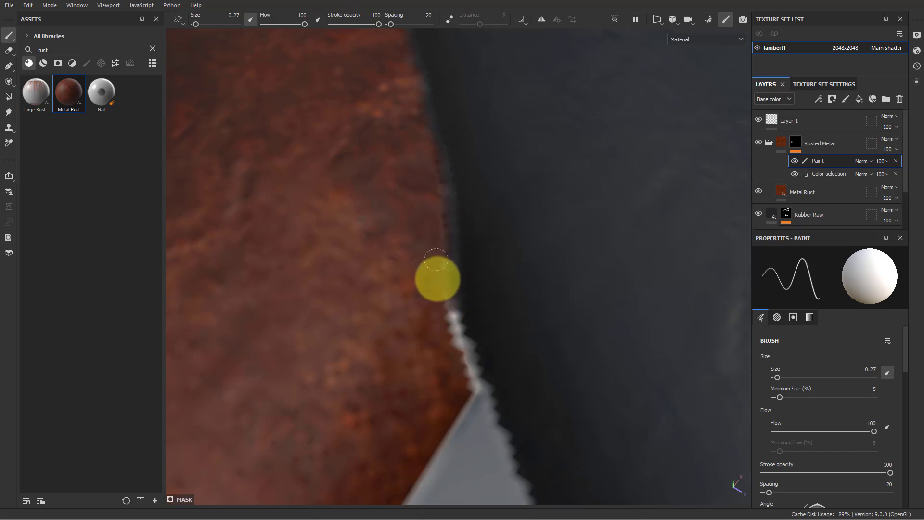
pyautogui.moveTo(441, 302)
pyautogui.mouseDown()
pyautogui.moveTo(469, 372)
pyautogui.moveTo(440, 324)
pyautogui.moveTo(415, 209)
pyautogui.moveTo(495, 316)
pyautogui.moveTo(473, 234)
pyautogui.mouseUp()
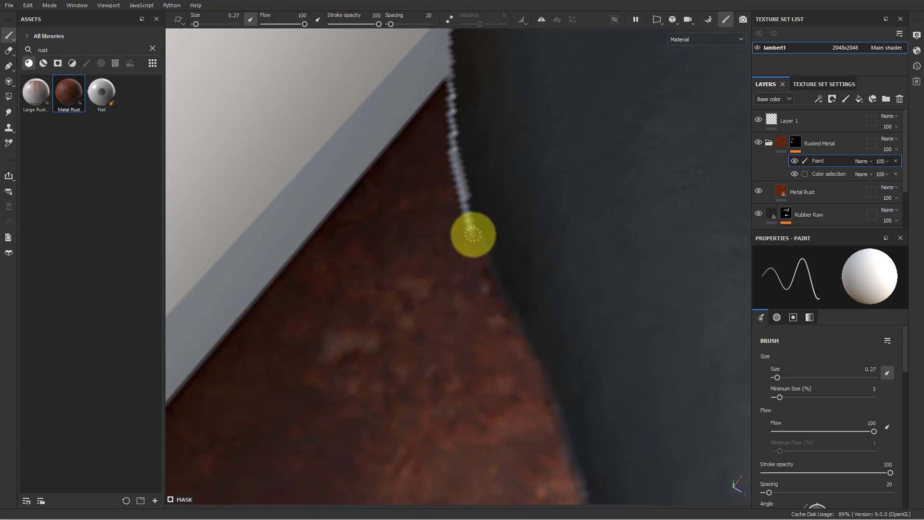
pyautogui.moveTo(461, 191); pyautogui.dragTo(445, 89)
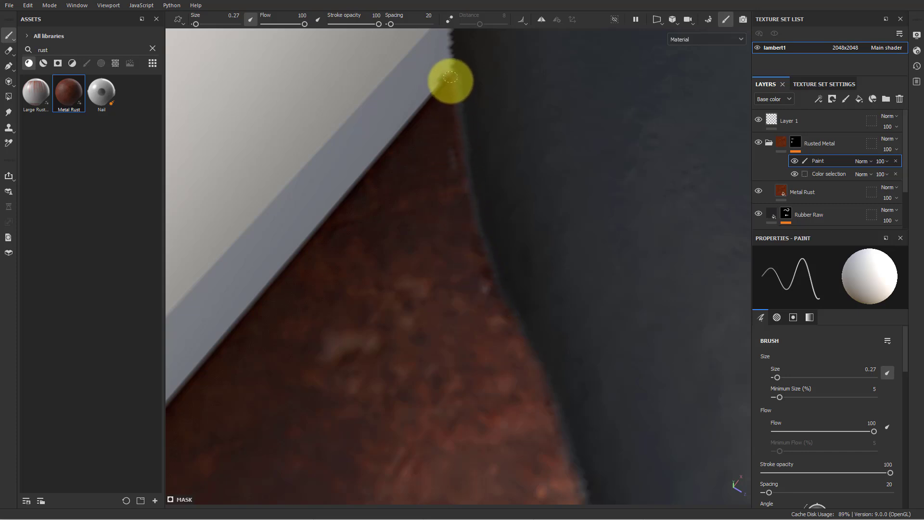
# - Examine the painted edge and the other seams around the rubber hose from several angles, ending with the whole panel
pyautogui.moveTo(493, 165)
pyautogui.keyDown('alt'); pyautogui.mouseDown(button='right')
pyautogui.moveTo(345, 163)
pyautogui.moveTo(307, 185)
pyautogui.moveTo(303, 217)
pyautogui.mouseUp(button='right'); pyautogui.keyUp('alt')
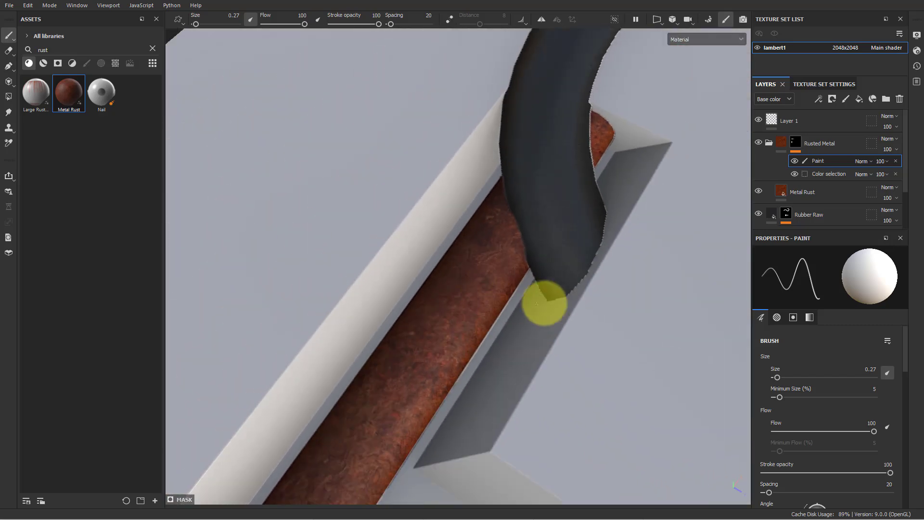
pyautogui.keyDown('alt'); pyautogui.moveTo(545, 304); pyautogui.dragTo(491, 345); pyautogui.keyUp('alt')
pyautogui.keyDown('alt'); pyautogui.moveTo(585, 318); pyautogui.dragTo(400, 281, button='right'); pyautogui.keyUp('alt')
pyautogui.keyDown('alt'); pyautogui.moveTo(582, 316); pyautogui.dragTo(398, 294, button='middle'); pyautogui.keyUp('alt')
pyautogui.keyDown('alt'); pyautogui.moveTo(518, 293); pyautogui.dragTo(578, 280, button='middle'); pyautogui.keyUp('alt')
pyautogui.keyDown('alt'); pyautogui.moveTo(578, 279); pyautogui.dragTo(814, 340, button='right'); pyautogui.keyUp('alt')
pyautogui.keyDown('alt'); pyautogui.moveTo(637, 283); pyautogui.dragTo(433, 303, button='middle'); pyautogui.keyUp('alt')
pyautogui.keyDown('alt'); pyautogui.moveTo(585, 310); pyautogui.dragTo(698, 340, button='right'); pyautogui.keyUp('alt')
pyautogui.keyDown('alt'); pyautogui.moveTo(496, 308); pyautogui.dragTo(518, 262); pyautogui.keyUp('alt')
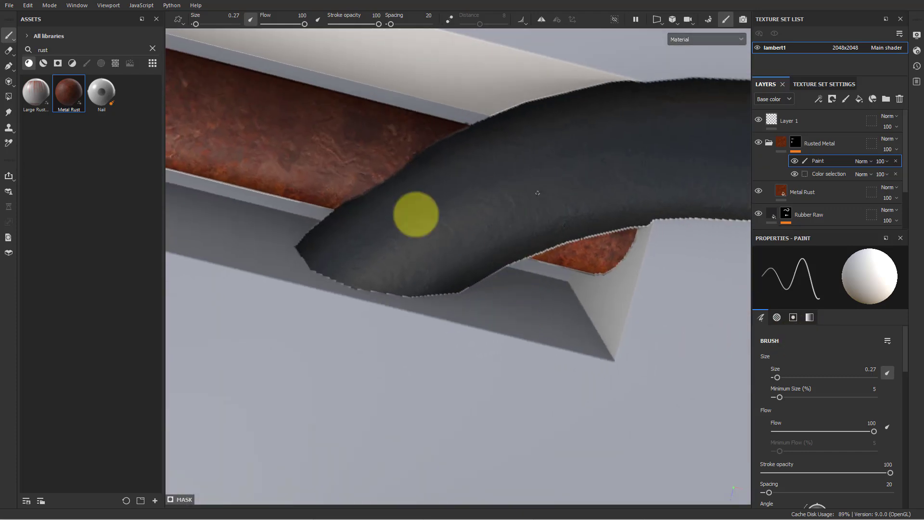
pyautogui.keyDown('alt'); pyautogui.moveTo(460, 261); pyautogui.dragTo(591, 302, button='middle'); pyautogui.keyUp('alt')
pyautogui.keyDown('alt'); pyautogui.moveTo(591, 302); pyautogui.dragTo(475, 346, button='right'); pyautogui.keyUp('alt')
pyautogui.moveTo(474, 347)
pyautogui.keyDown('alt'); pyautogui.mouseDown()
pyautogui.moveTo(470, 192)
pyautogui.moveTo(343, 245)
pyautogui.moveTo(425, 255)
pyautogui.moveTo(245, 289)
pyautogui.moveTo(383, 221)
pyautogui.moveTo(501, 310)
pyautogui.moveTo(530, 270)
pyautogui.mouseUp(); pyautogui.keyUp('alt')
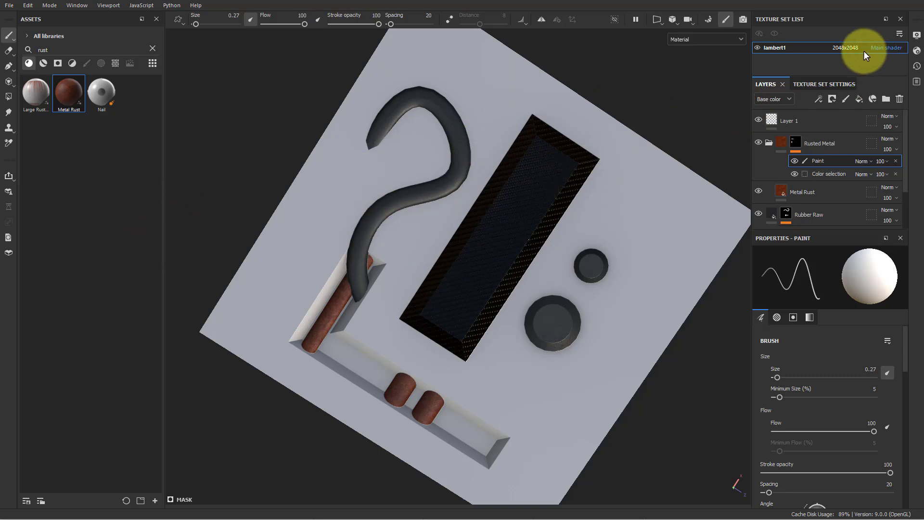
# - Switch to baking mode, leave only the ID map enabled among the mesh map bakers, and bake the selected textures
pyautogui.click(821, 84)
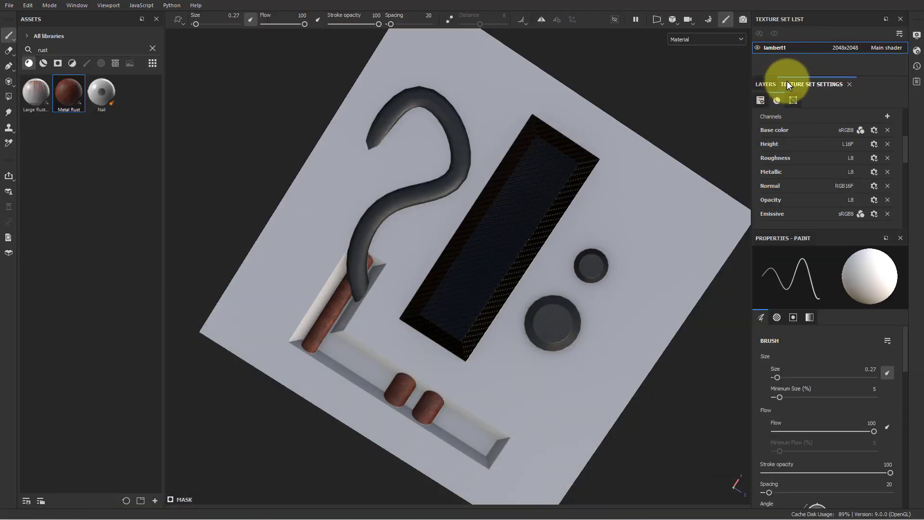
pyautogui.click(707, 19)
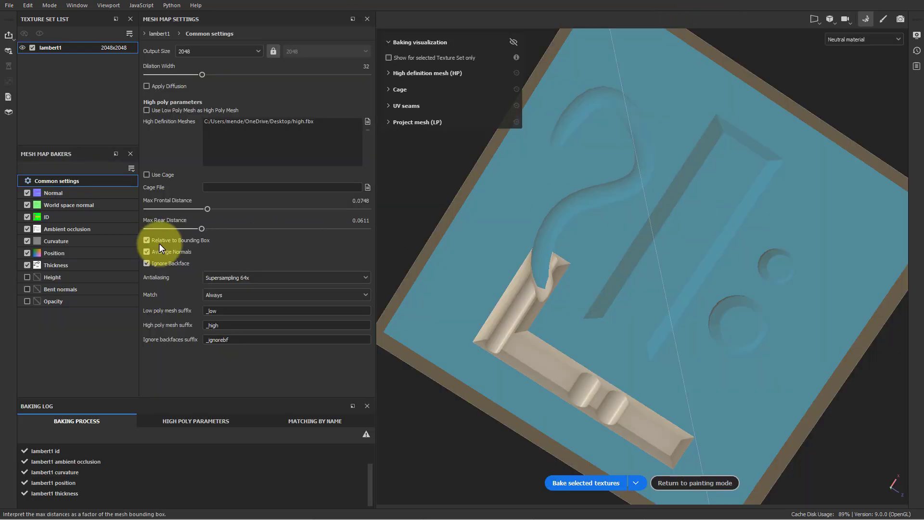
pyautogui.click(27, 193)
pyautogui.click(27, 205)
pyautogui.click(26, 229)
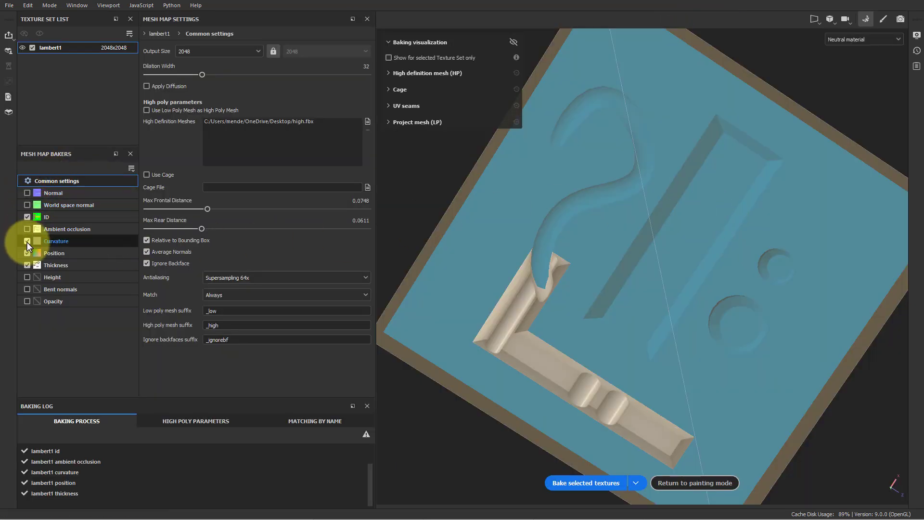
pyautogui.click(27, 241)
pyautogui.click(26, 253)
pyautogui.click(57, 265)
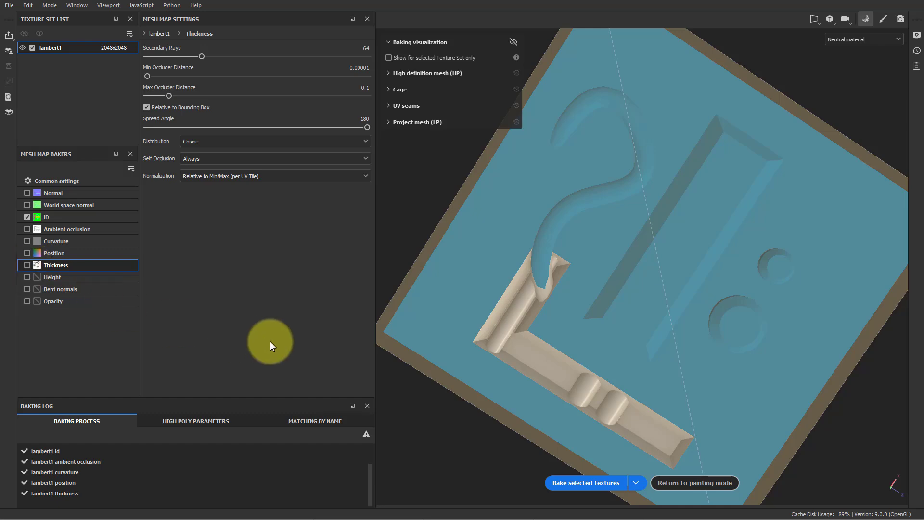
pyautogui.click(585, 484)
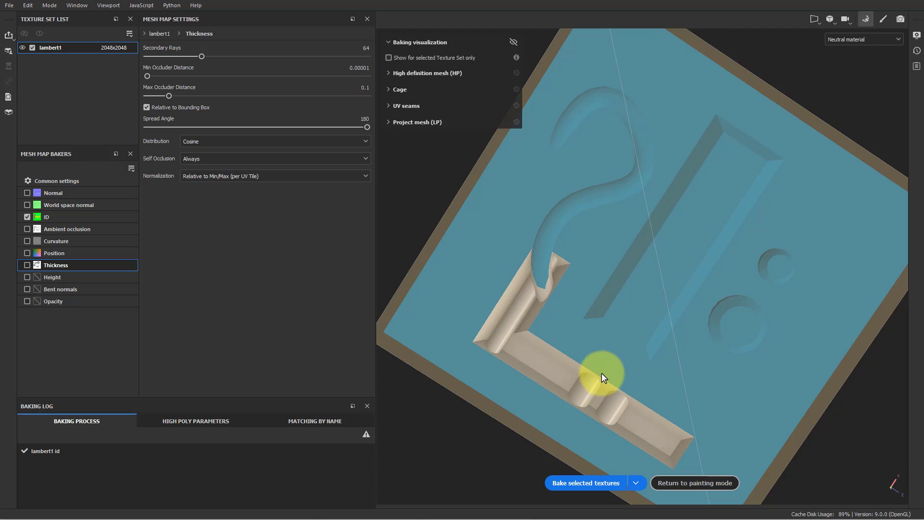
pyautogui.scroll(2, 576, 320)
pyautogui.scroll(-5, 577, 320)
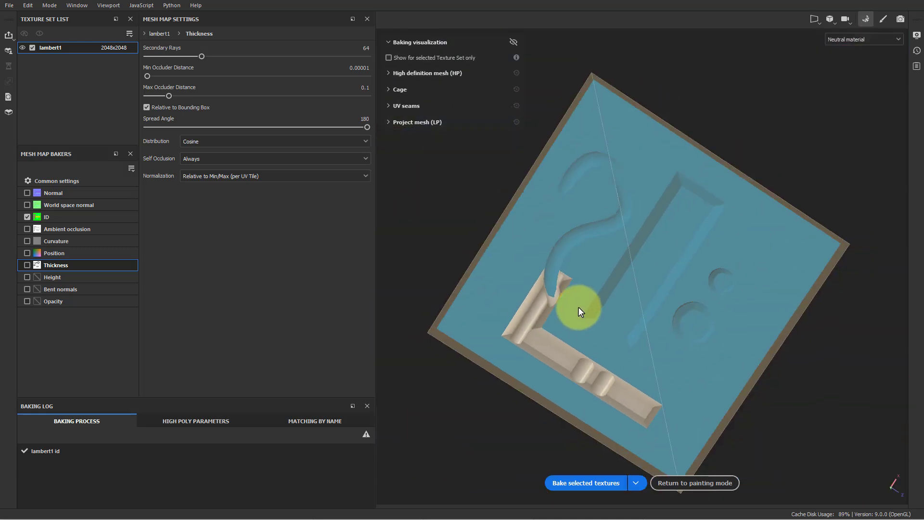
pyautogui.scroll(6, 568, 270)
pyautogui.scroll(-3, 562, 260)
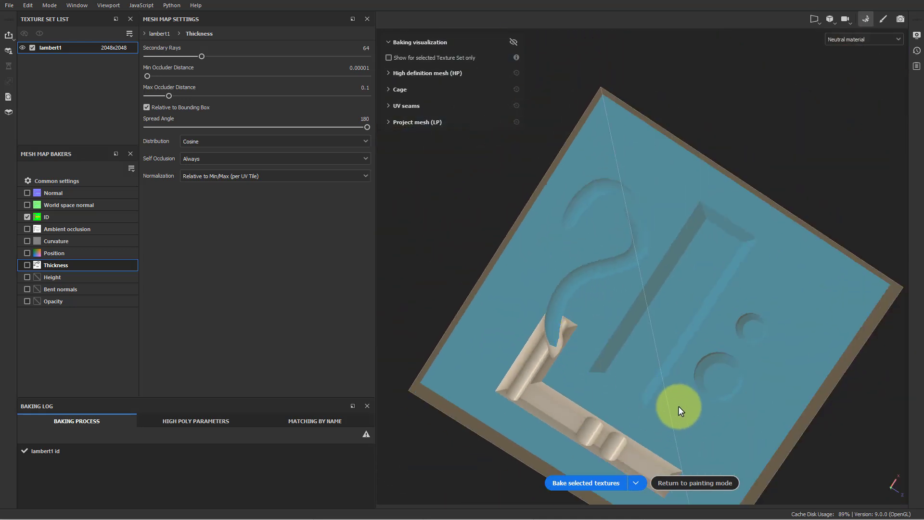